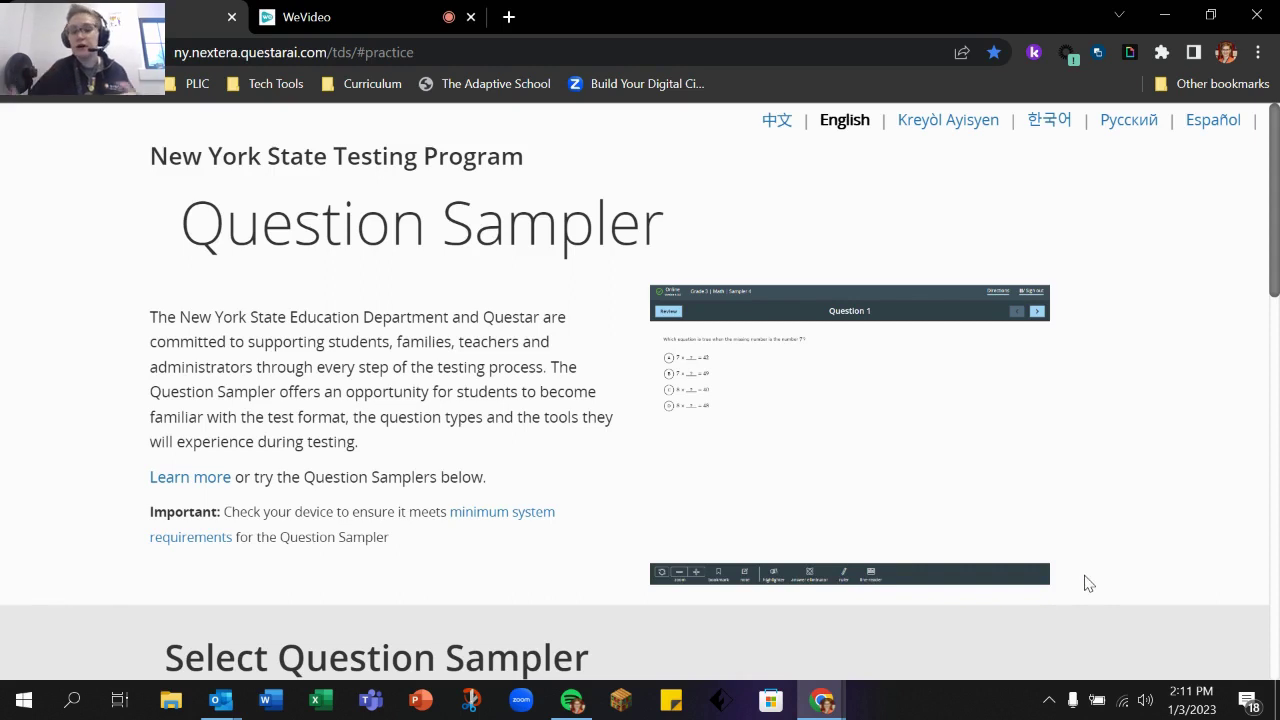
Step: Choose the ELA subject, Grade 5 and Sampler 1 for the question sampler
scroll(1000, 400, down, 5)
scroll(717, 489, up, 1)
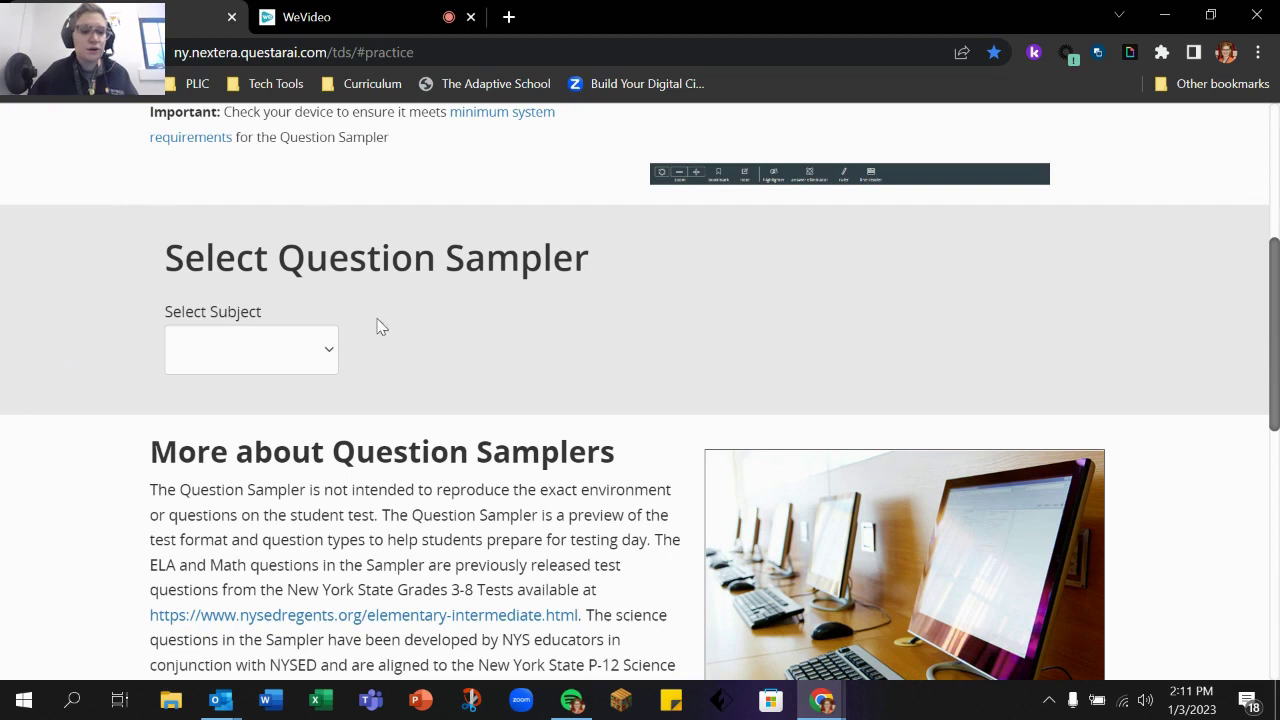
click(298, 355)
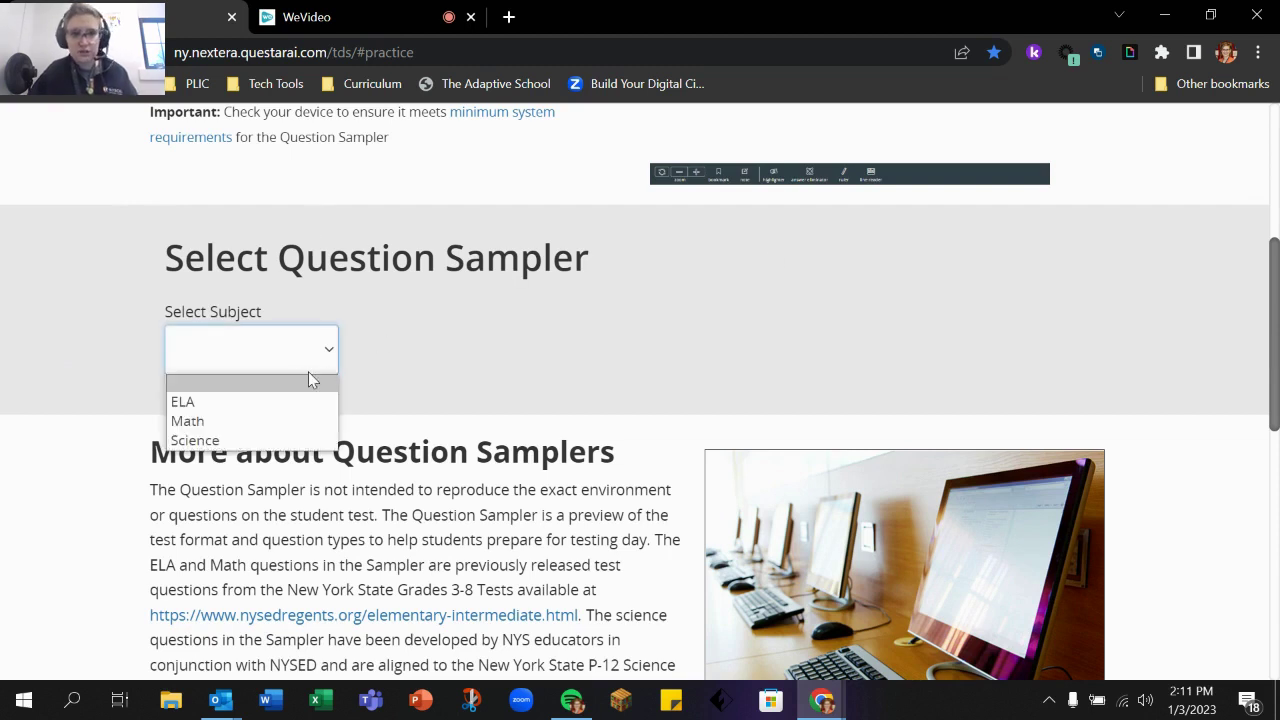
click(247, 408)
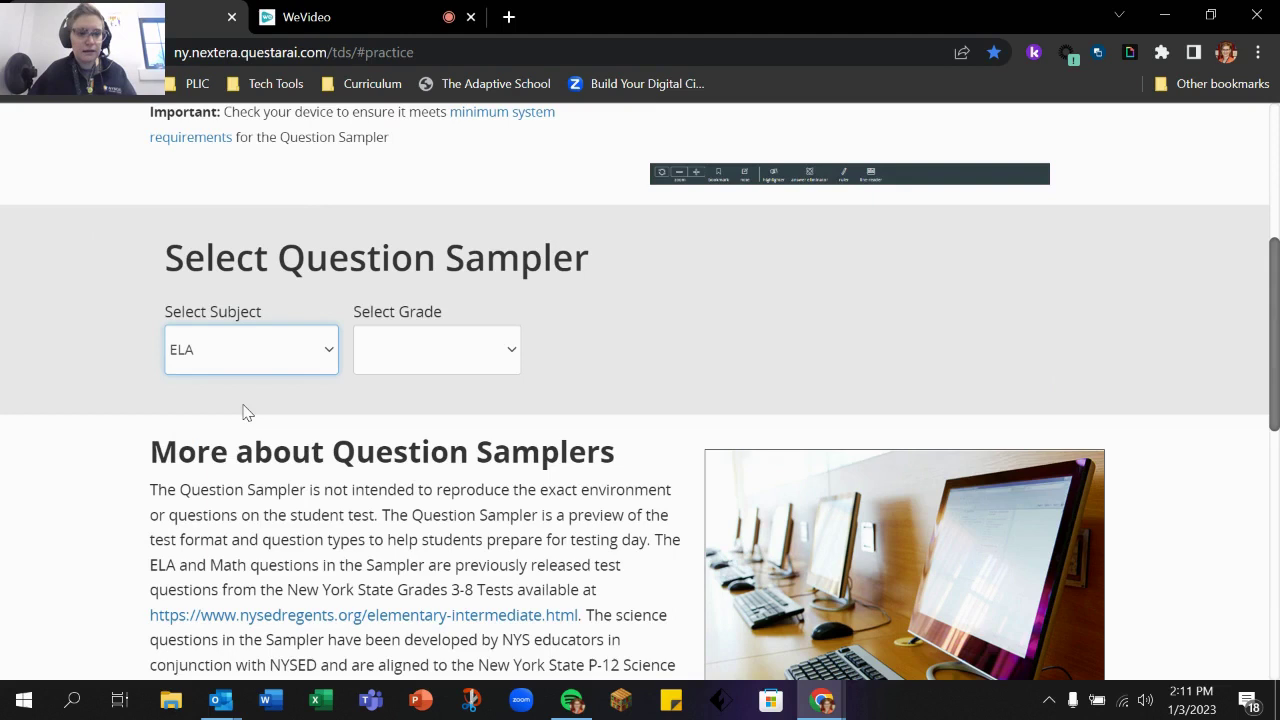
click(495, 357)
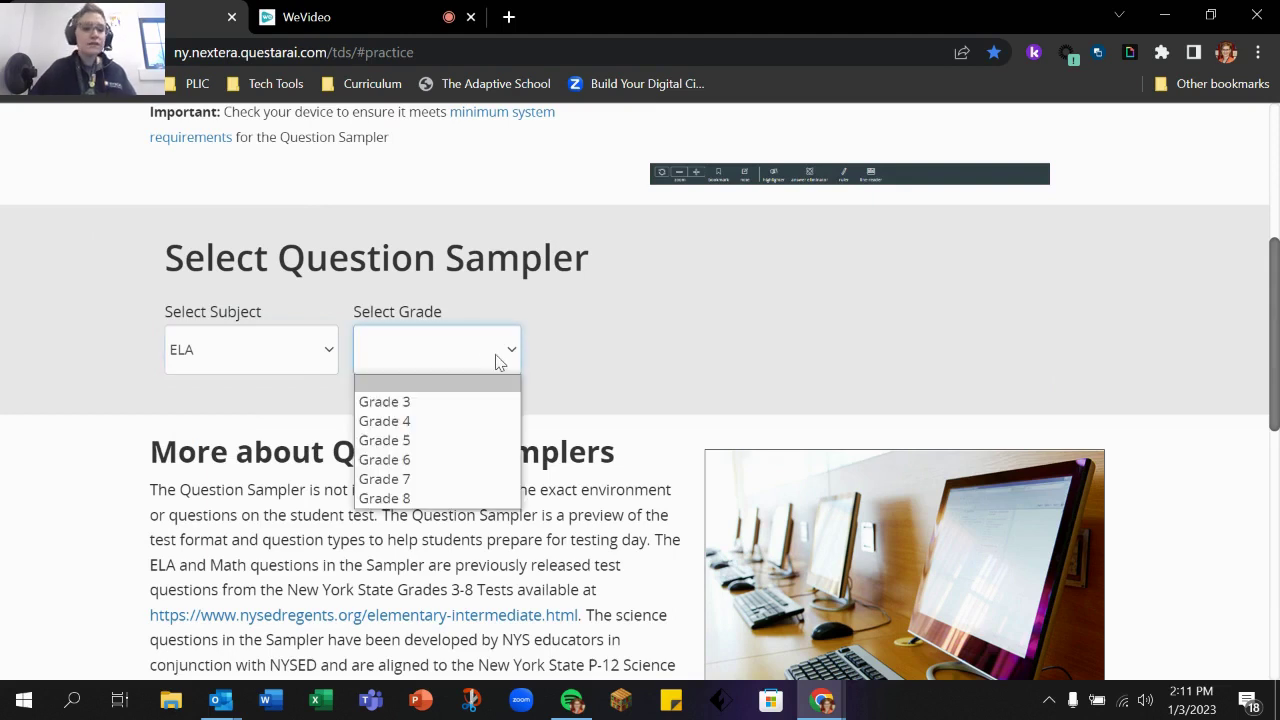
click(474, 440)
click(760, 362)
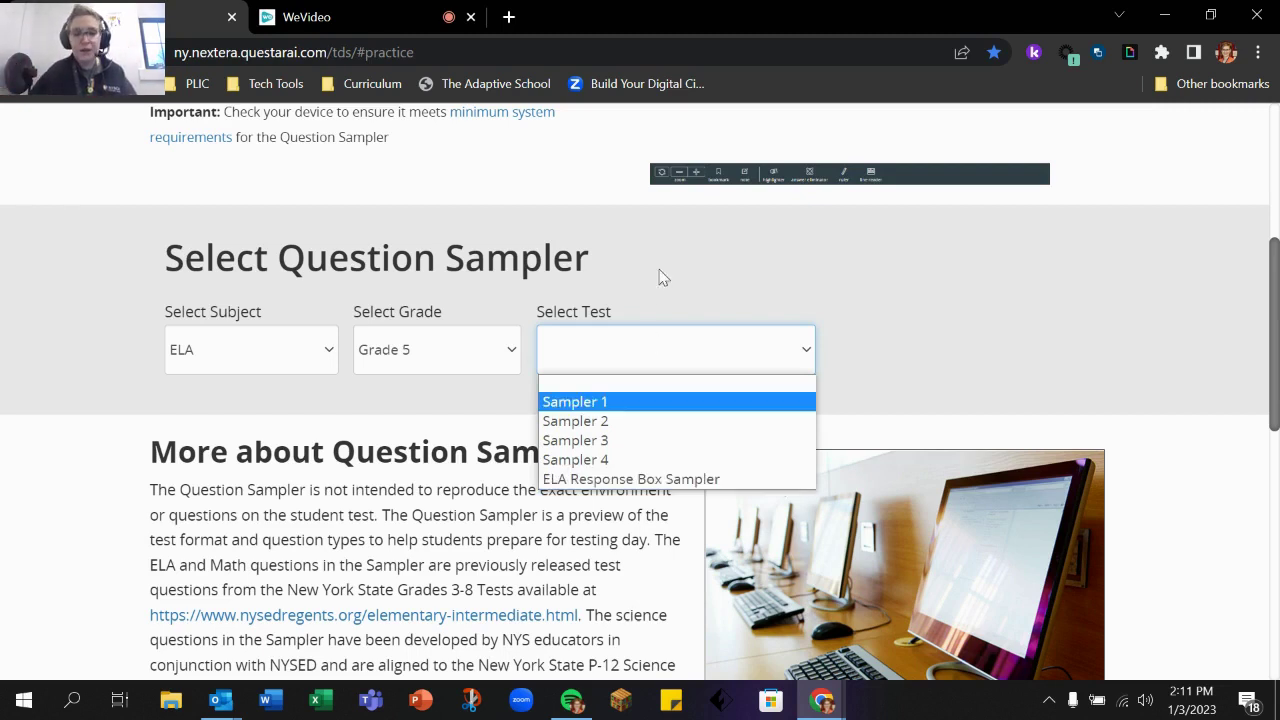
click(688, 411)
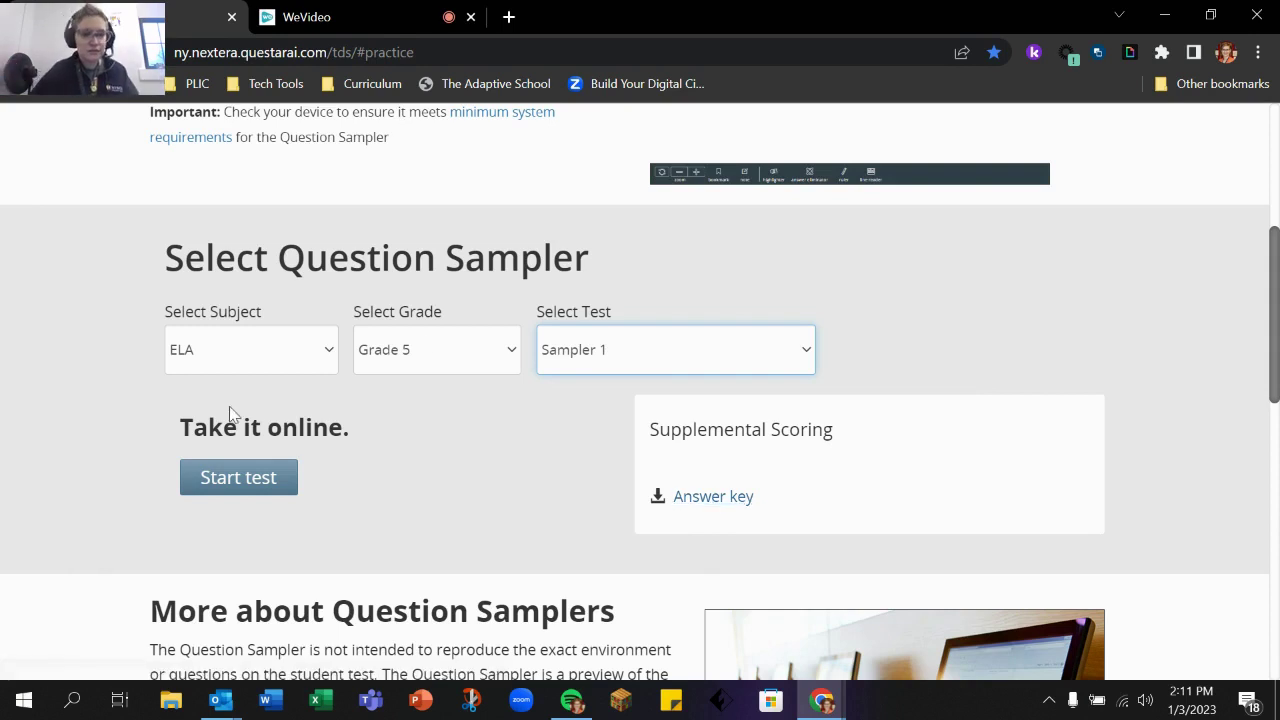
Step: Launch the online test's accommodations selection and switch Background Color on and back off
click(256, 494)
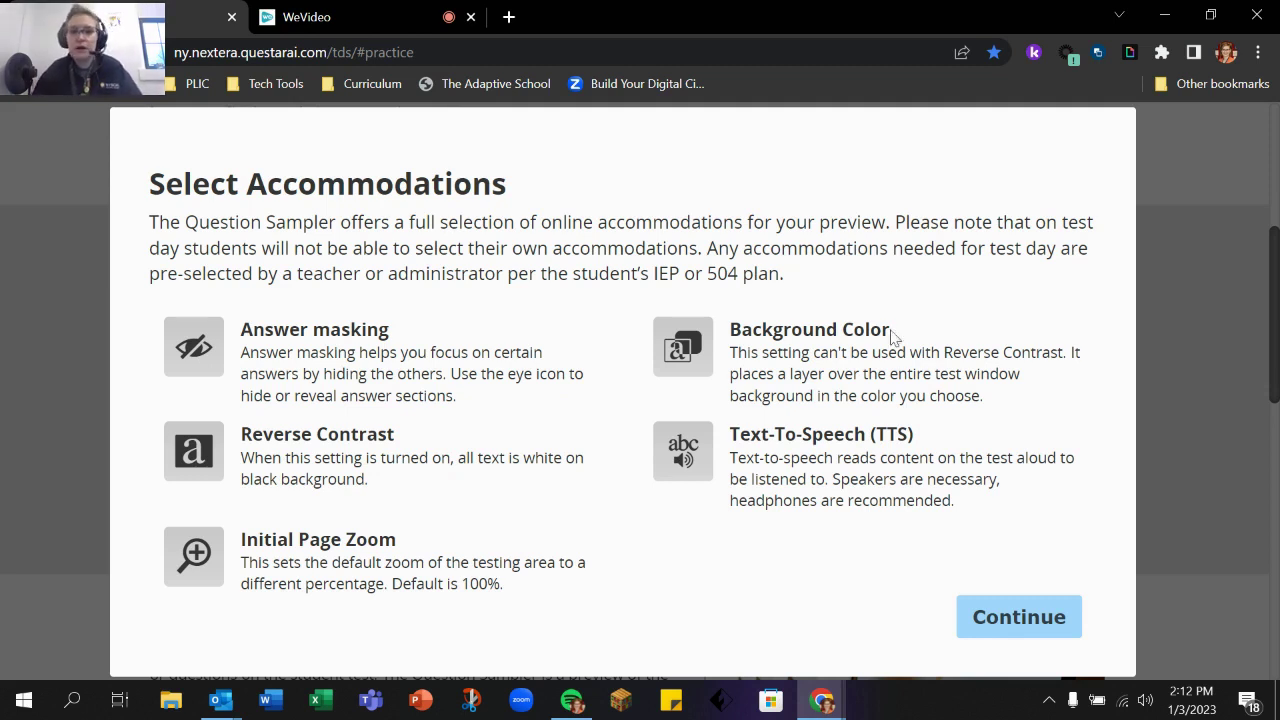
click(704, 350)
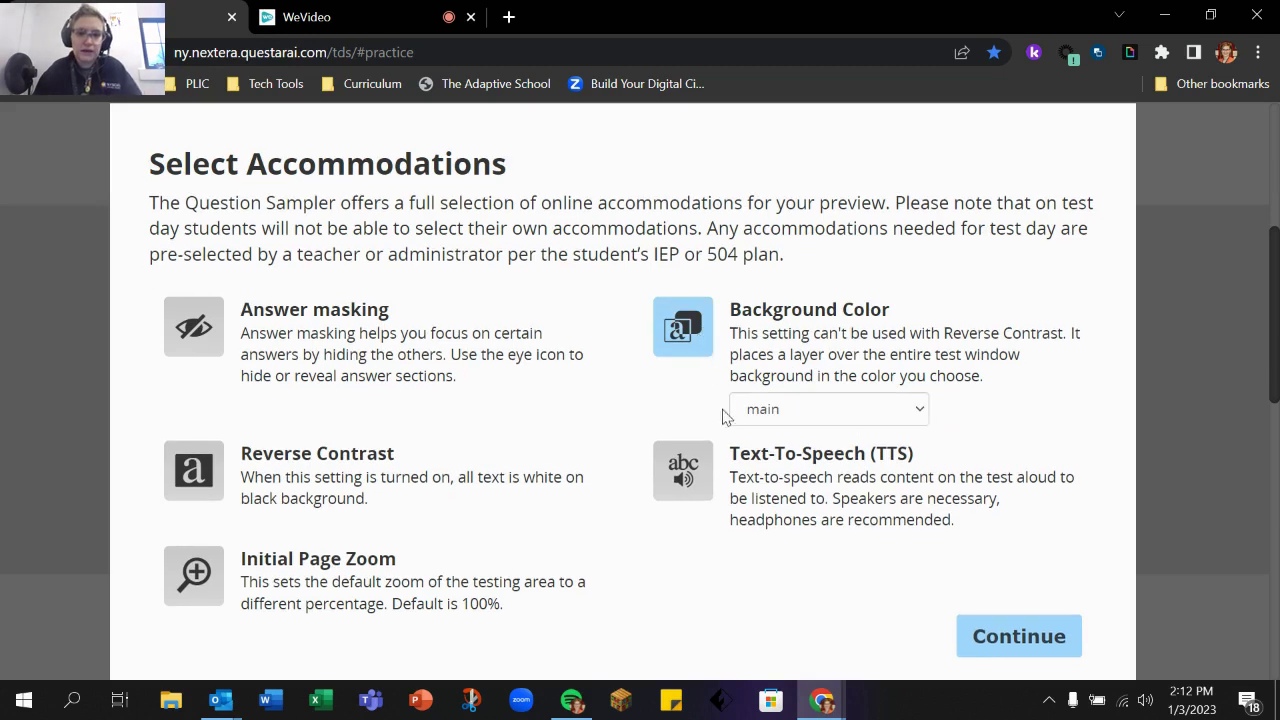
click(700, 322)
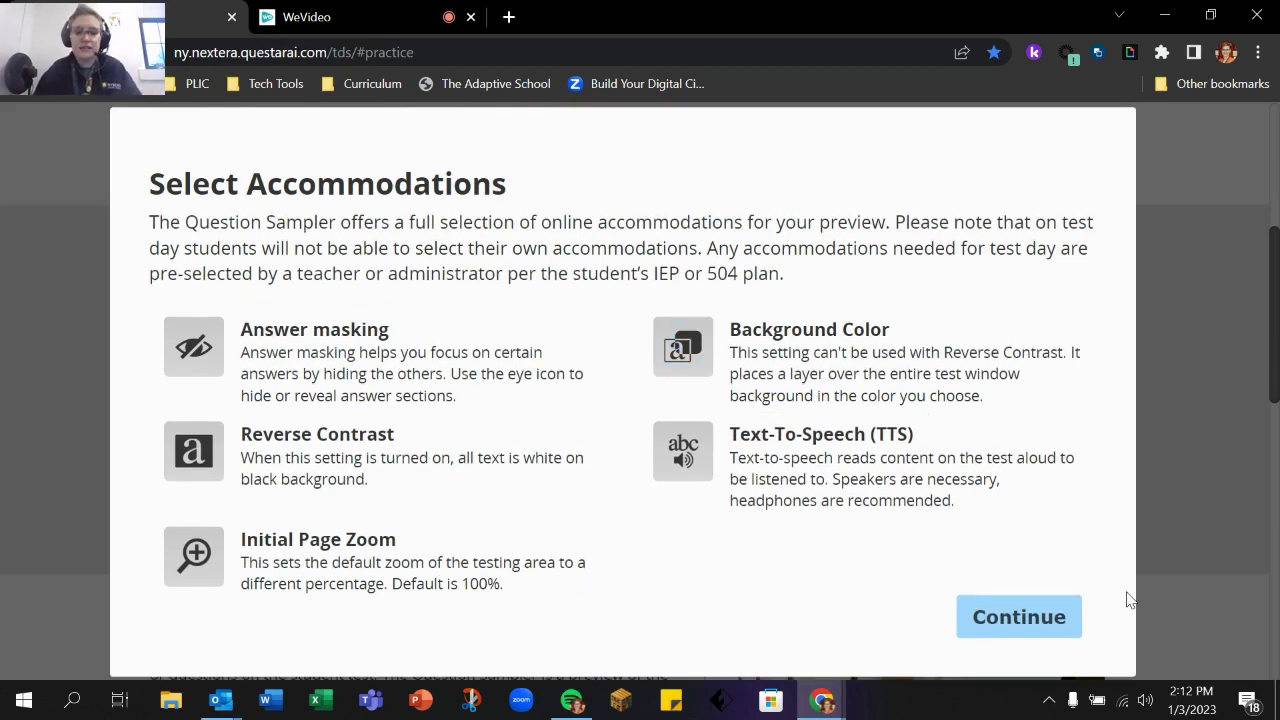
Step: Continue without accommodations, dismiss the introductory directions and start the Grade 5 ELA test
click(1034, 617)
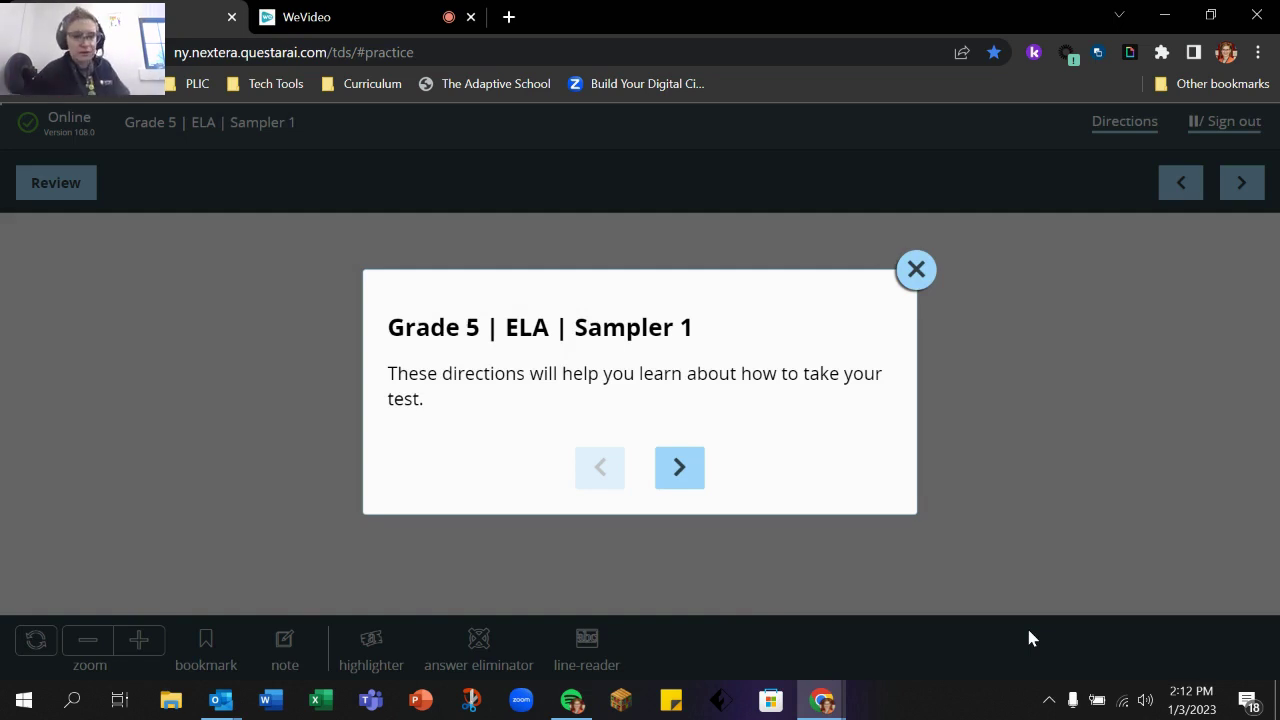
click(914, 268)
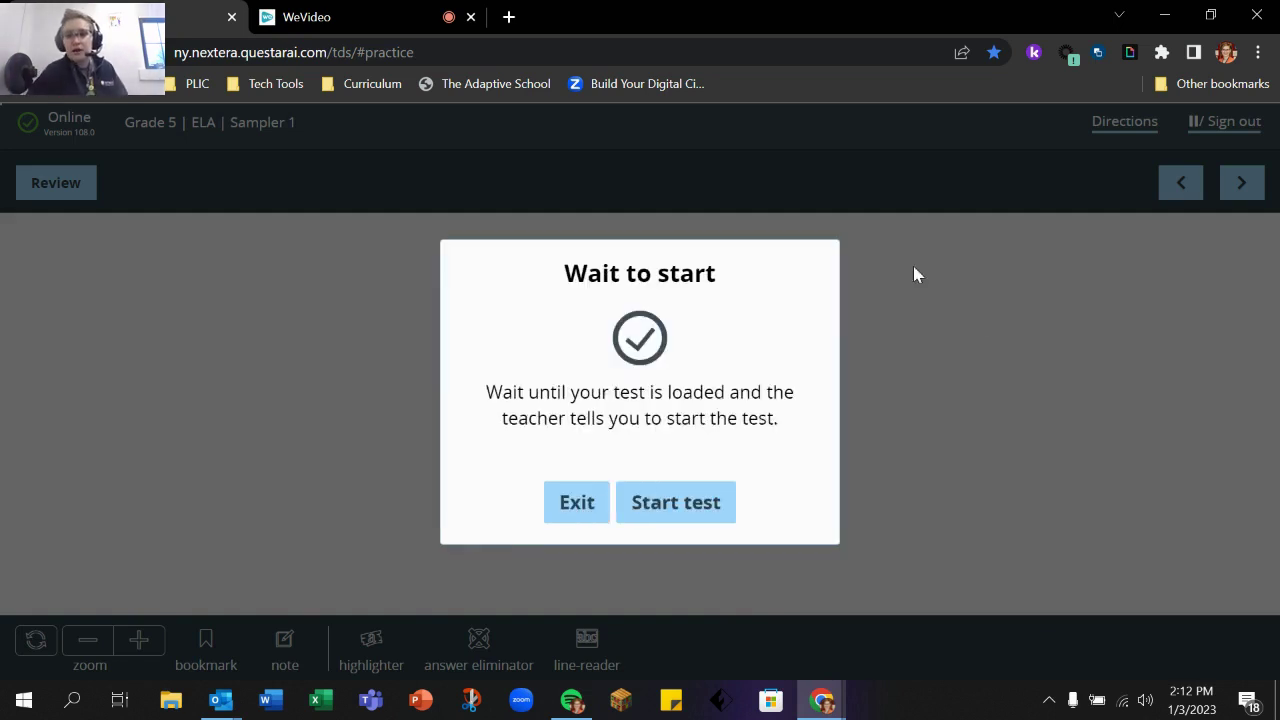
click(640, 500)
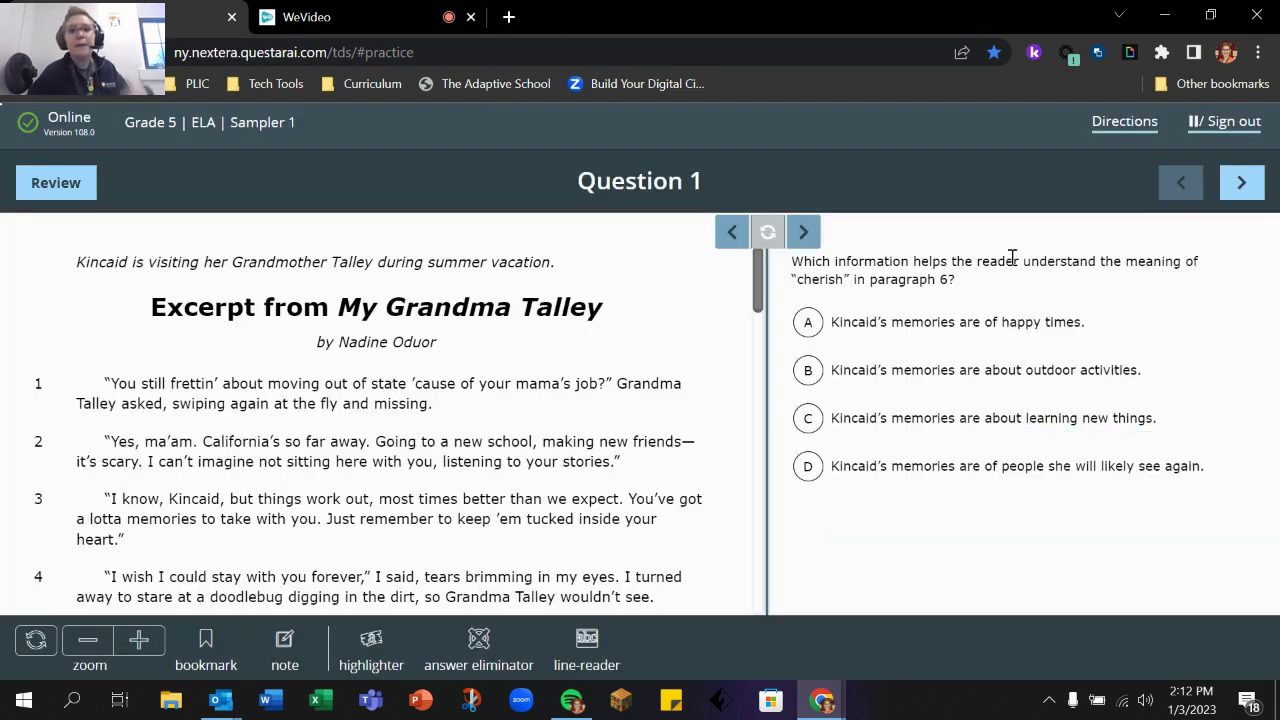
Step: Open the test directions from question 1 and close them again
click(1130, 122)
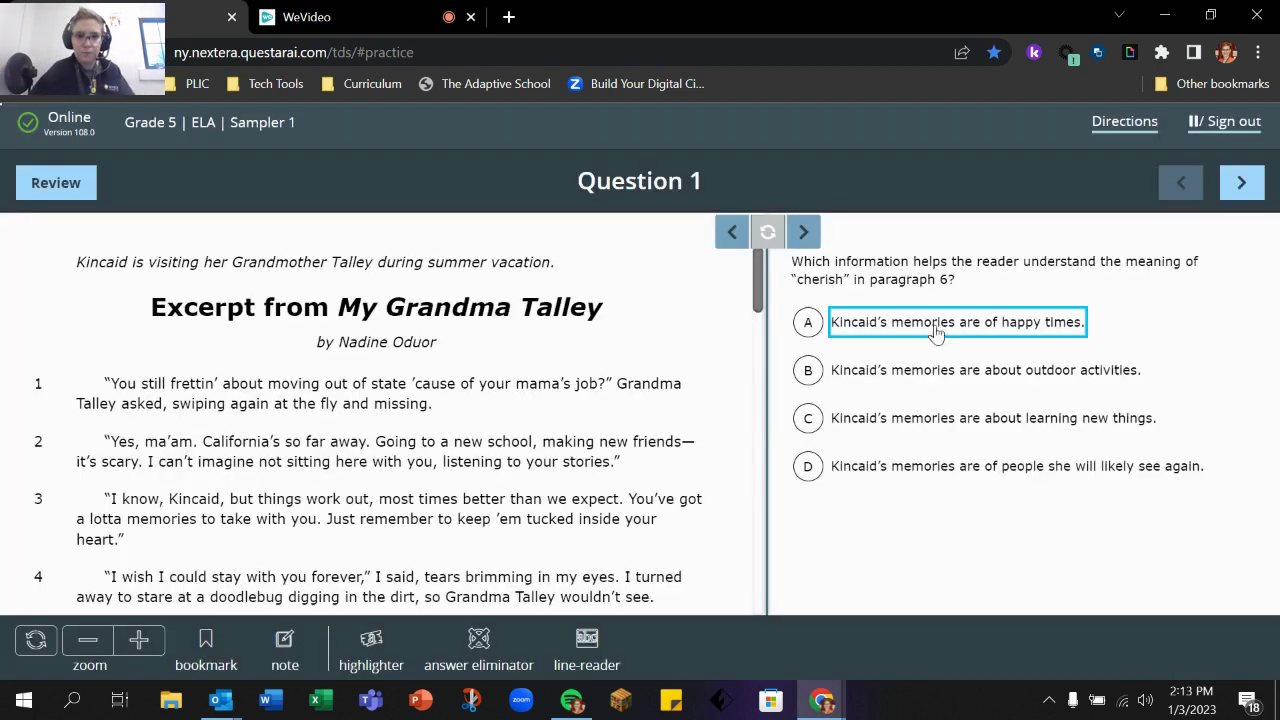
click(914, 271)
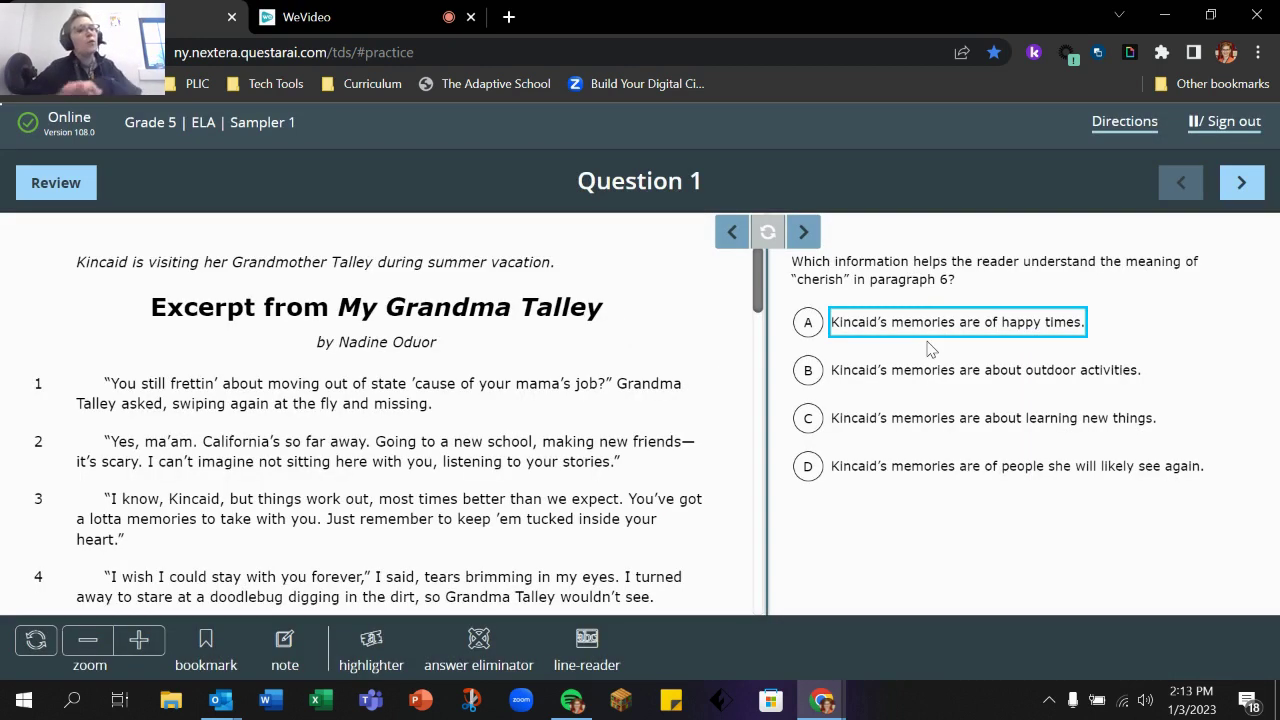
click(825, 266)
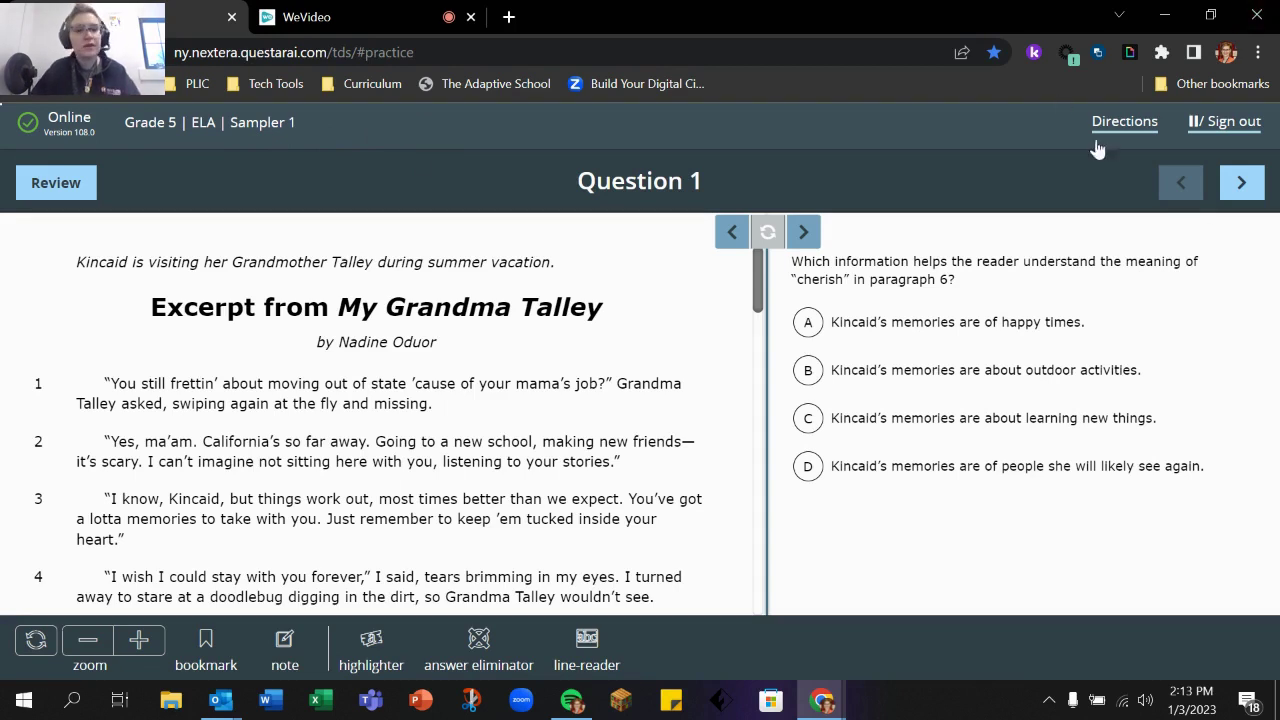
Step: View the pause-and-sign-out prompt without pausing the test, and look over the review summary of all test questions
click(1243, 123)
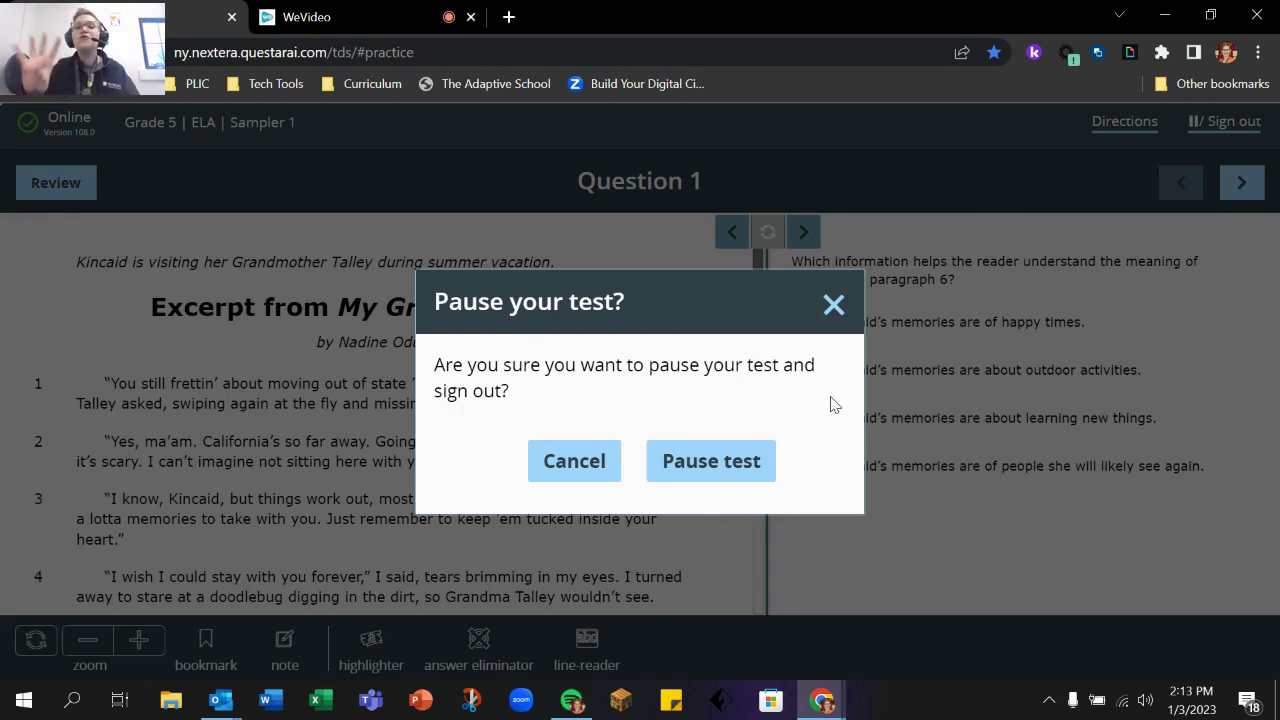
click(836, 307)
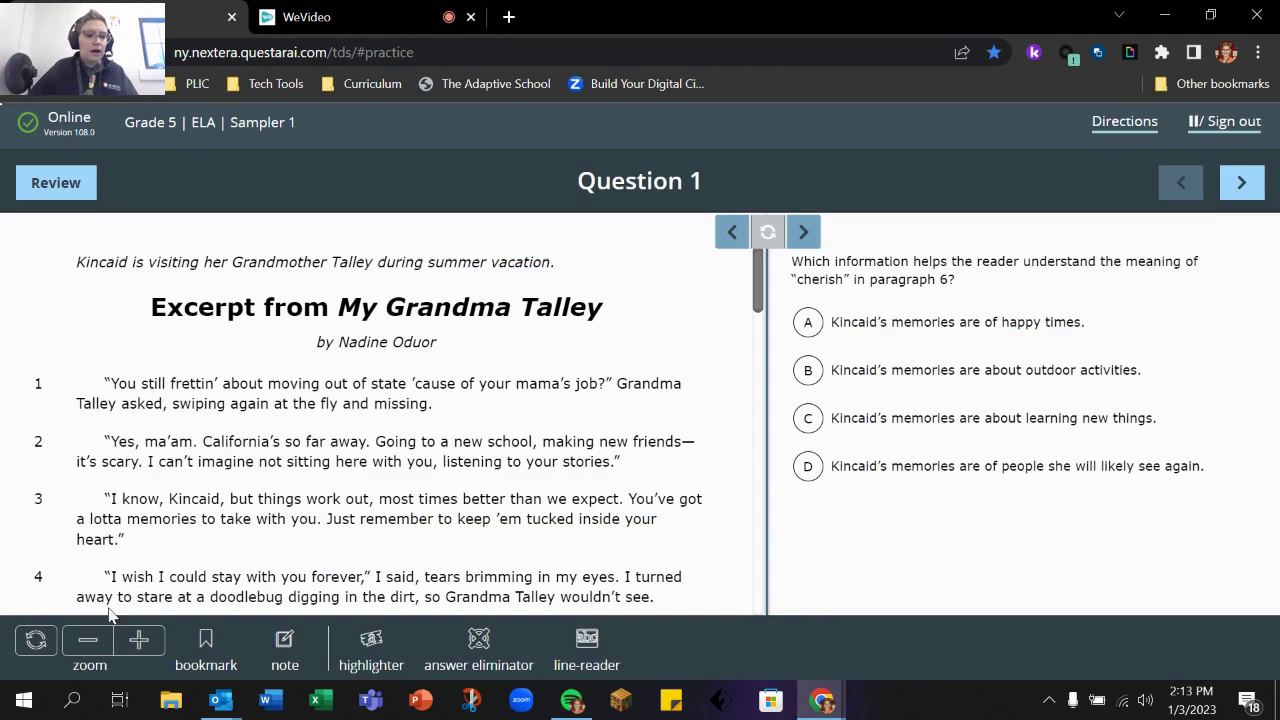
click(60, 199)
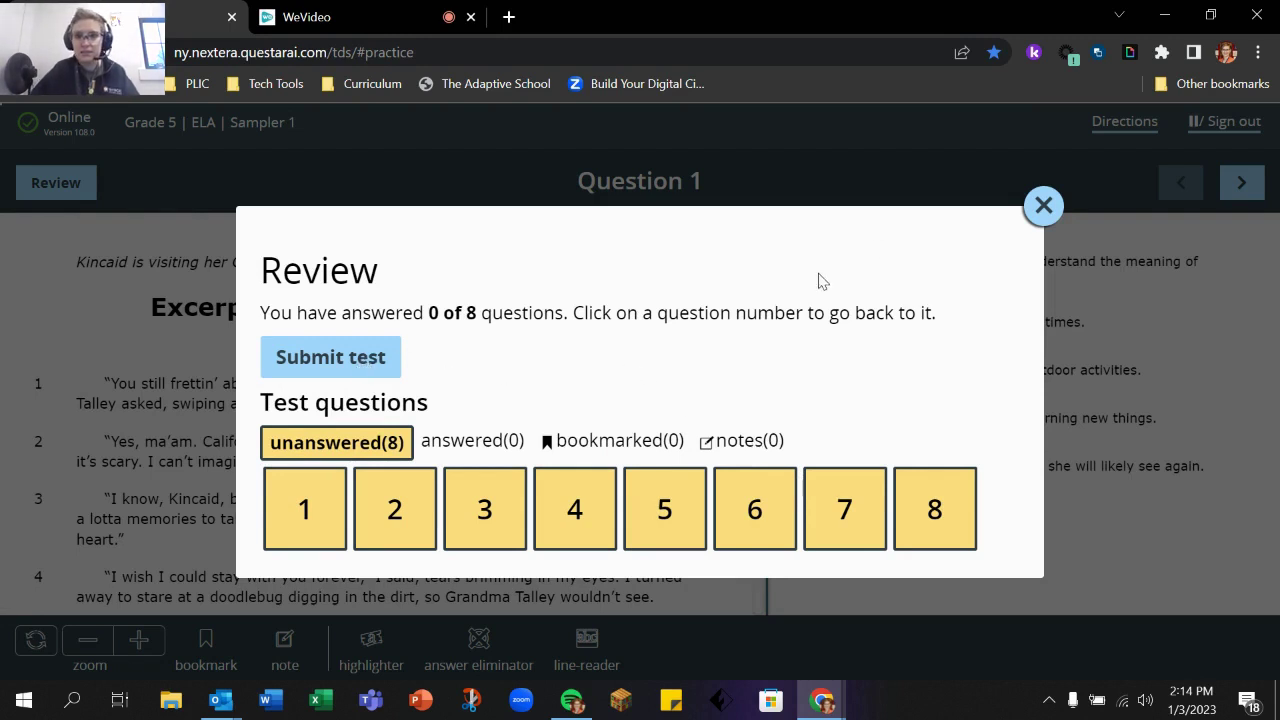
click(1043, 205)
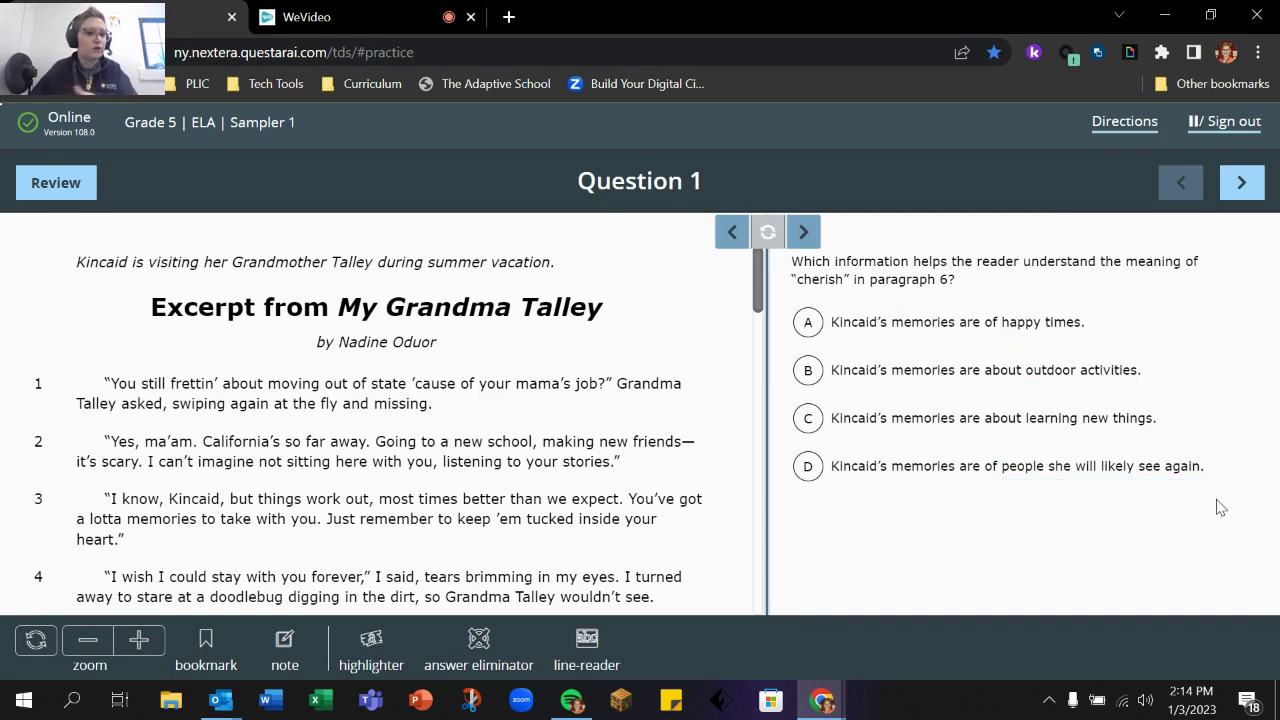
Step: Answer question 1 with choice A, "Kincaid's memories are of happy times.", and bookmark the question
click(909, 324)
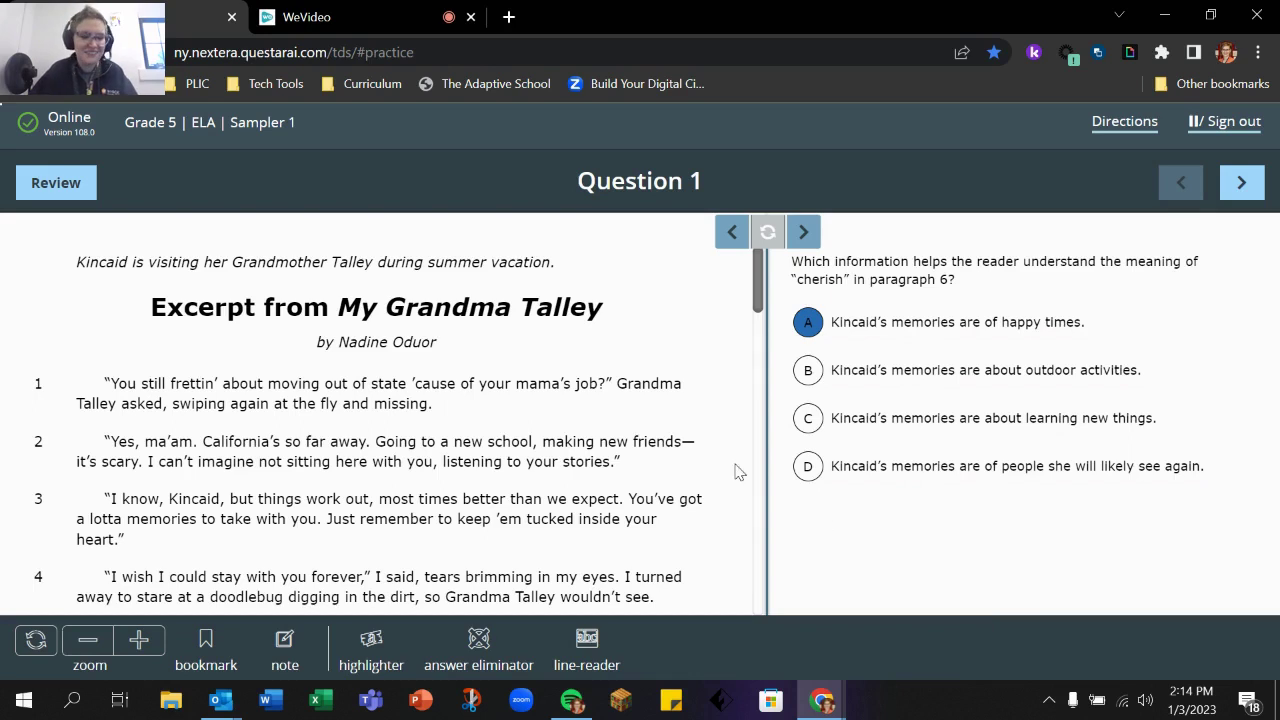
click(203, 643)
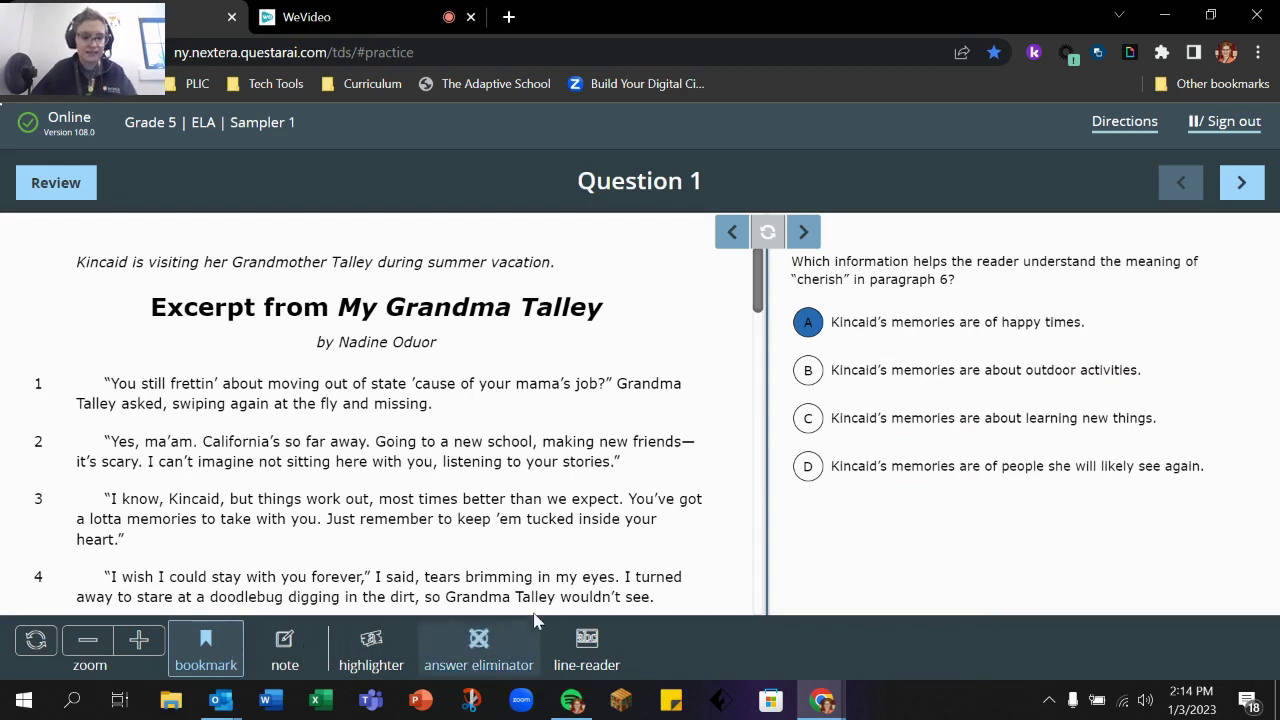
Step: Add the note "hmmm" to question 1 and close the notes
click(285, 650)
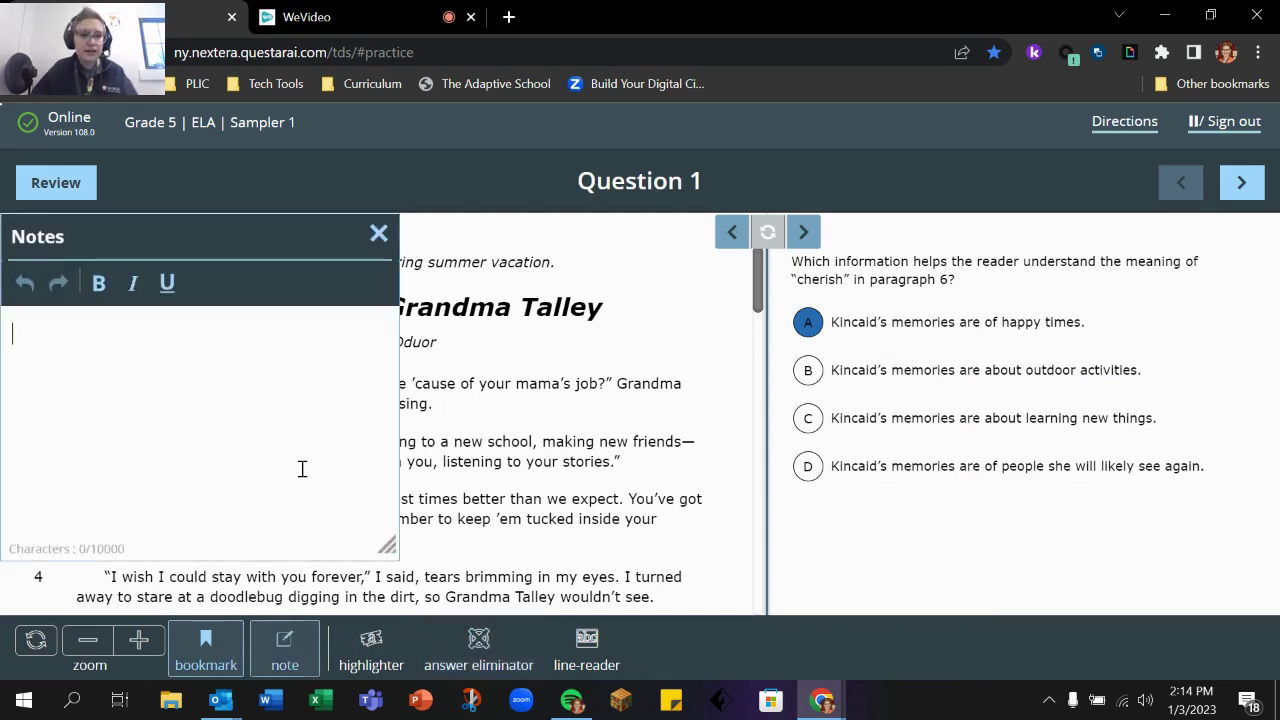
text(hmmm)
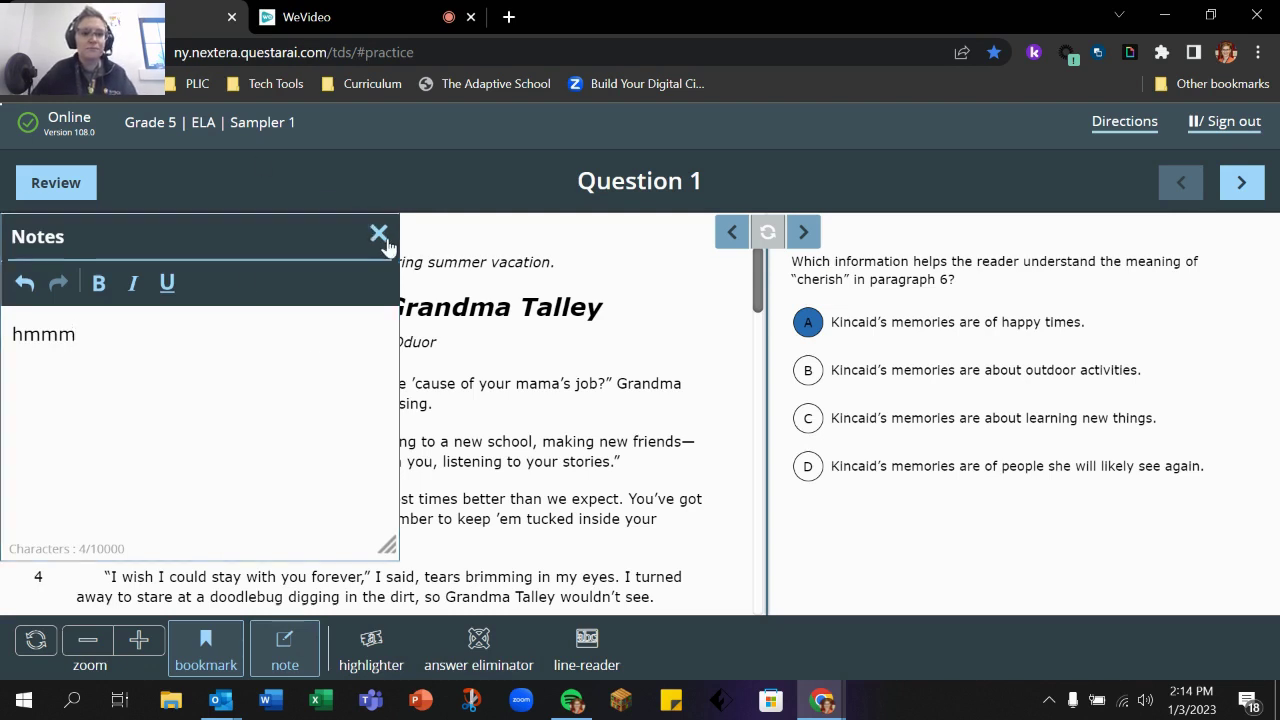
click(379, 235)
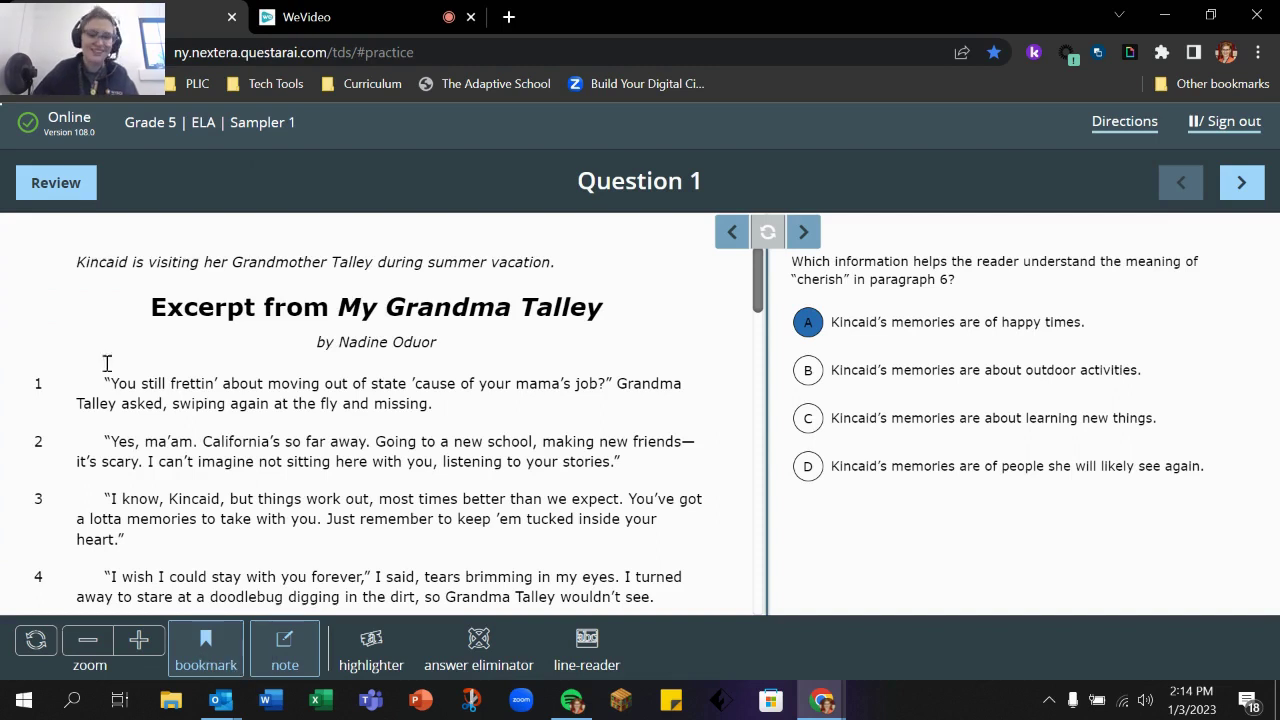
Step: Go to question 2 from the review summary and view its notes
click(56, 183)
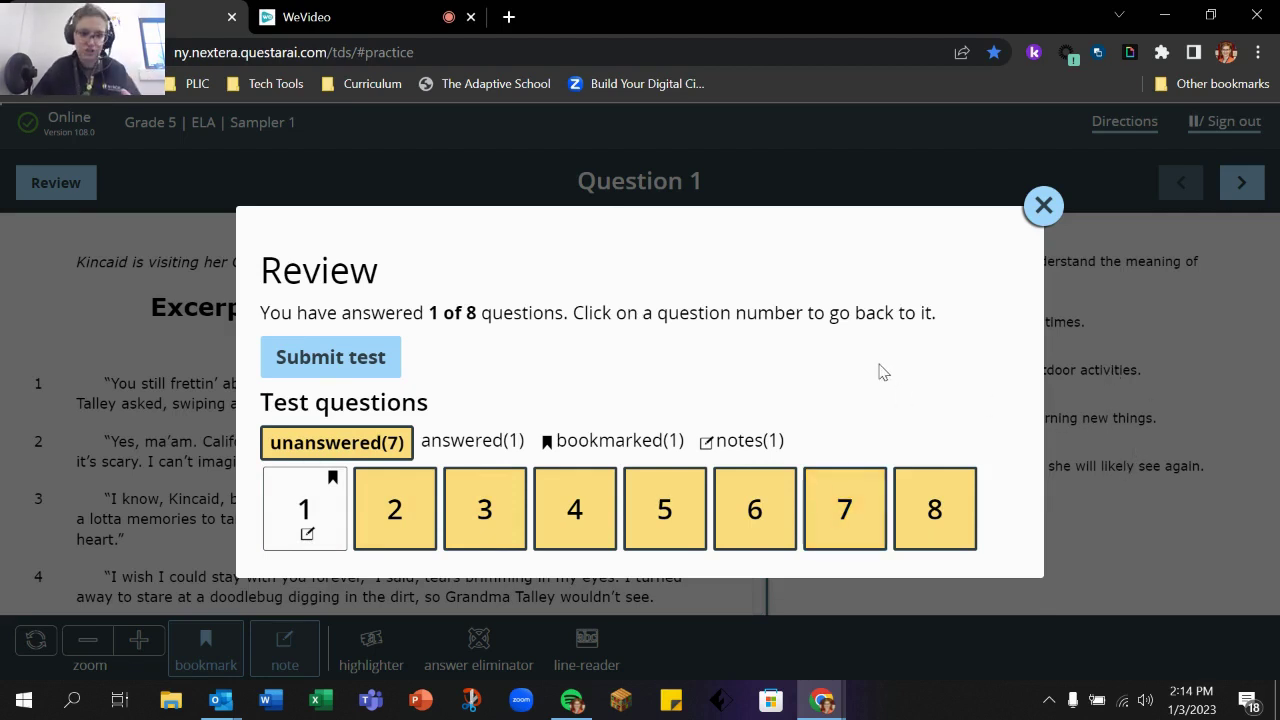
click(395, 512)
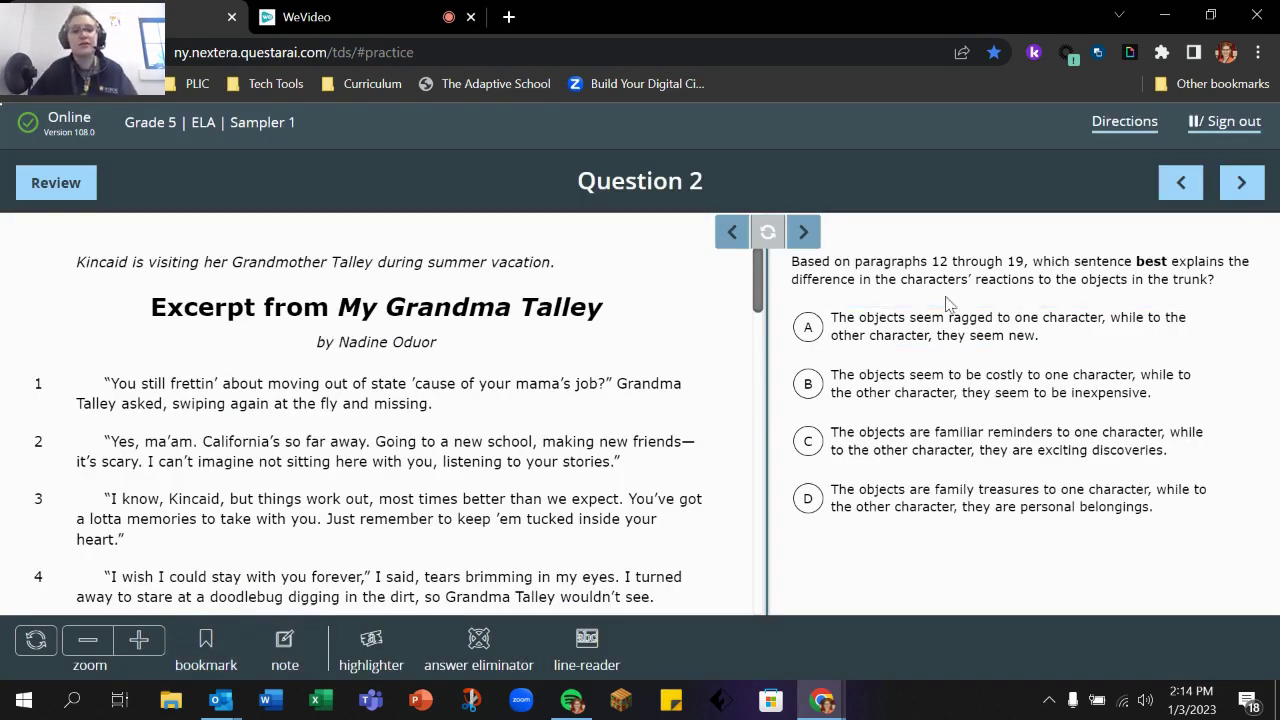
click(280, 650)
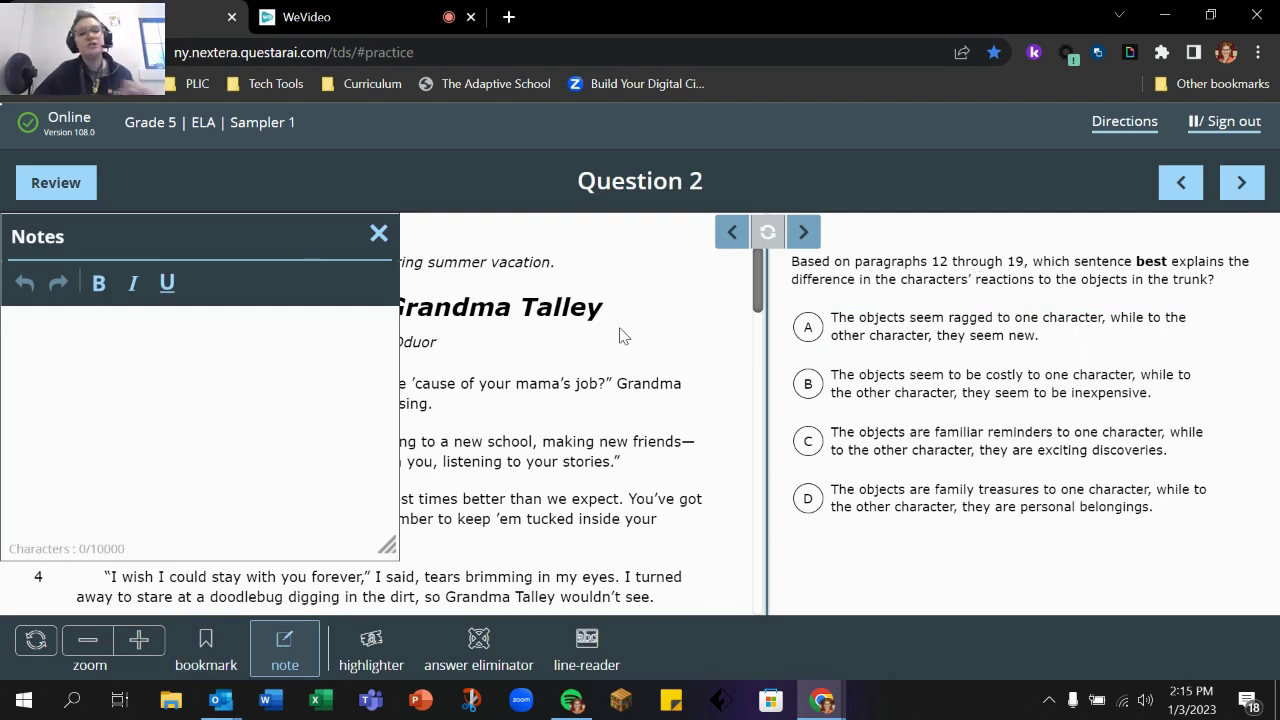
click(380, 237)
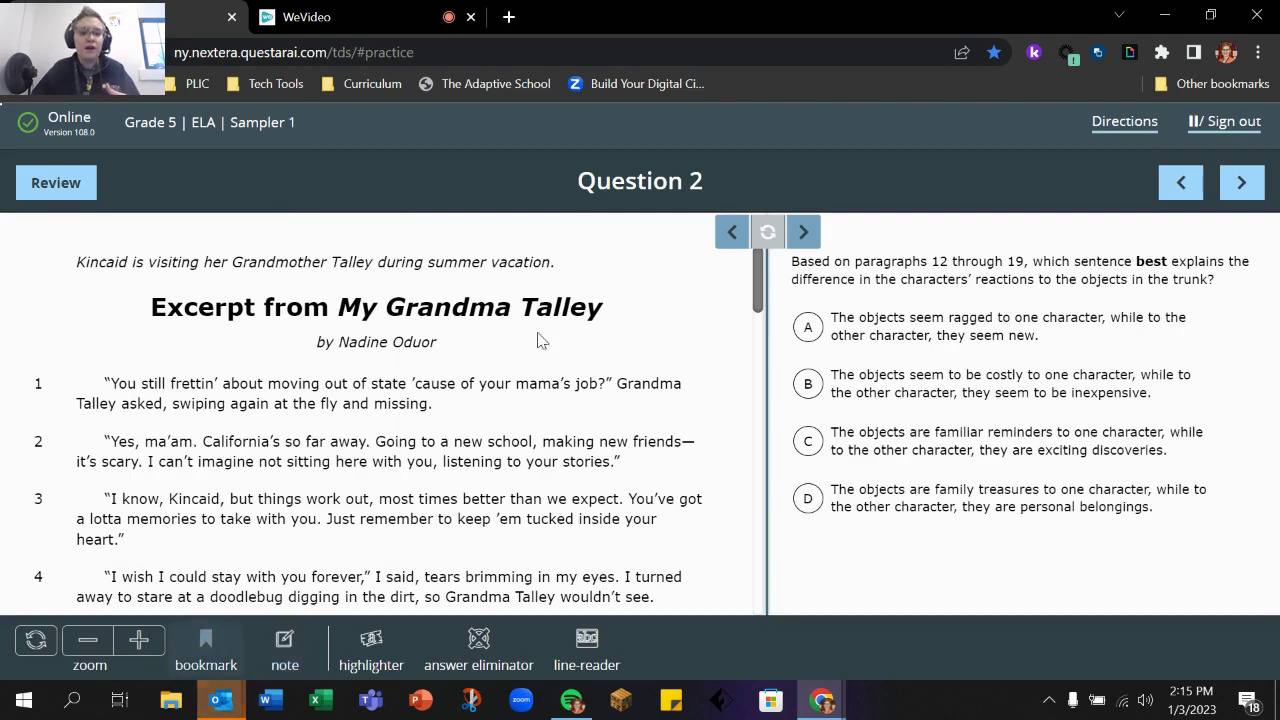
Step: Return to question 1, view its saved note and close it
click(1184, 183)
click(284, 645)
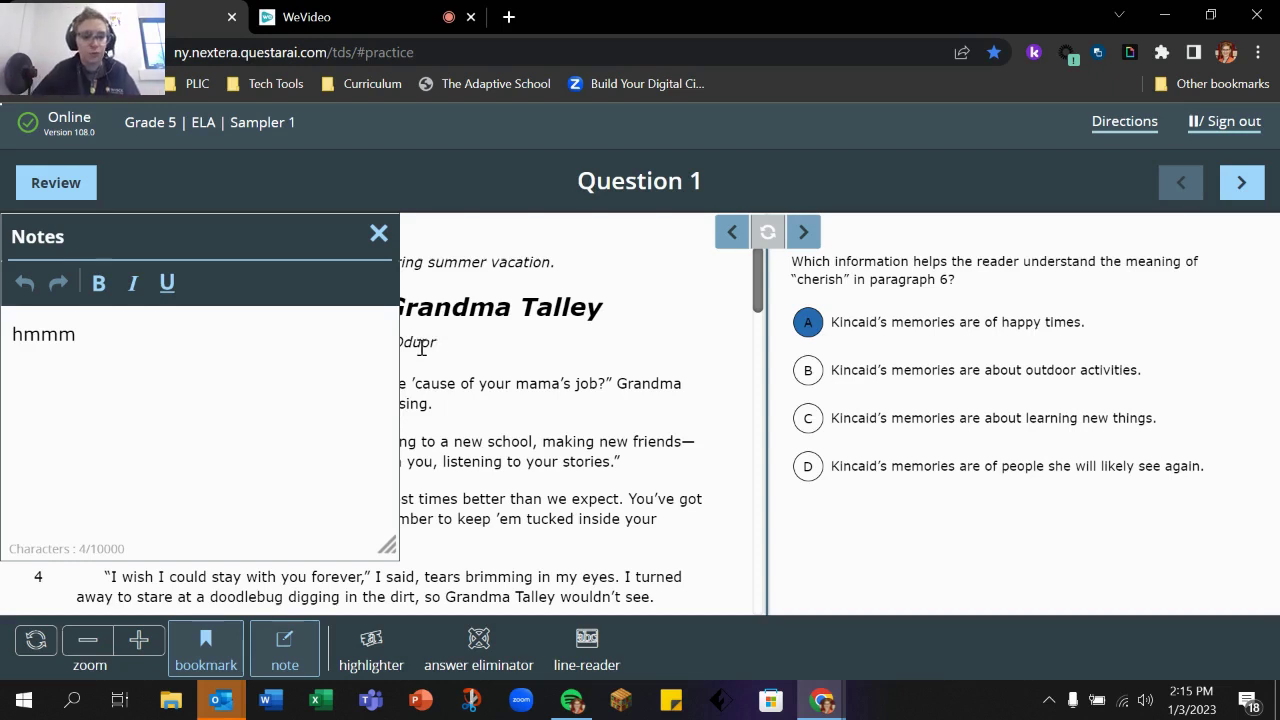
click(378, 233)
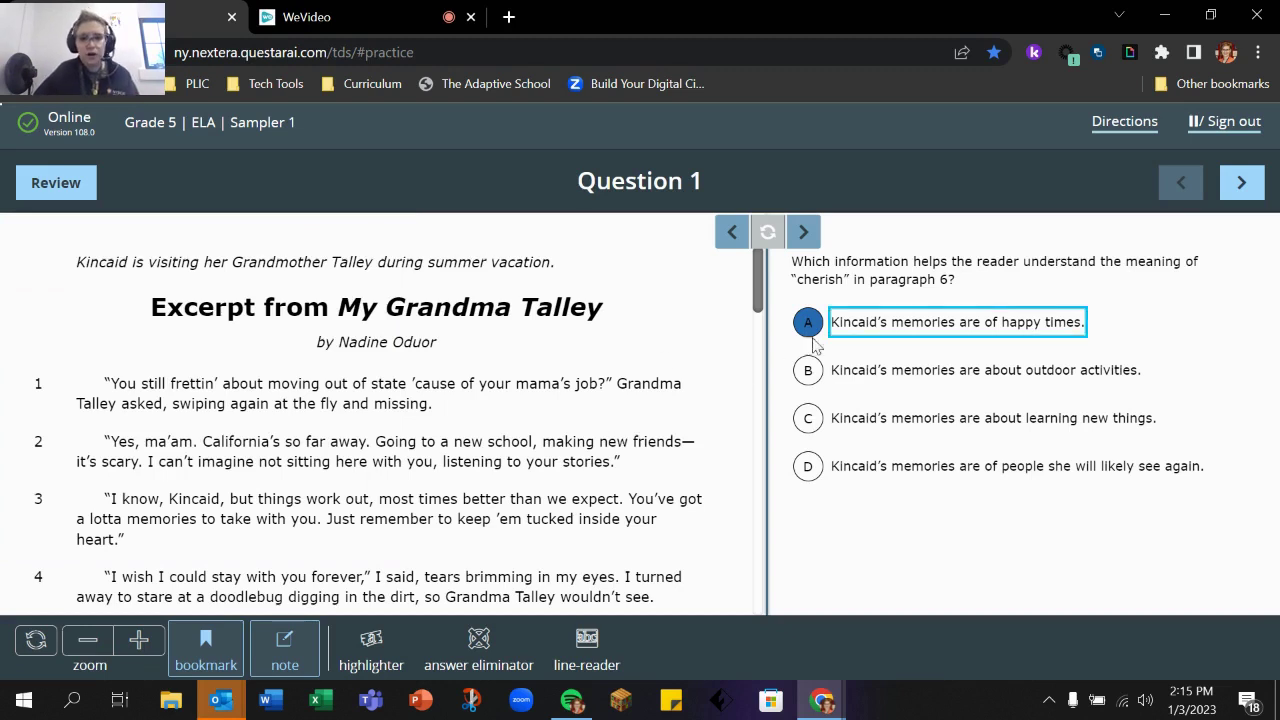
Step: Go to question 2, try enlarging and reducing the page zoom, and reset the zoom to its default
click(1241, 184)
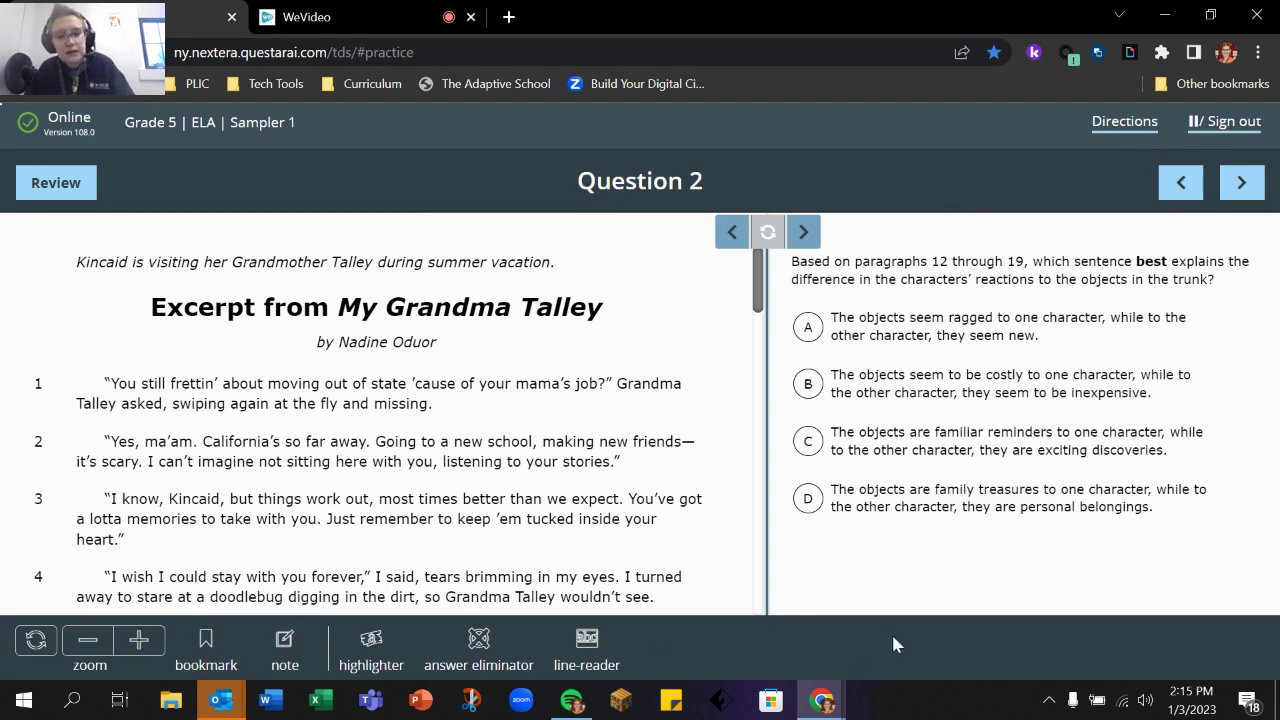
click(139, 643)
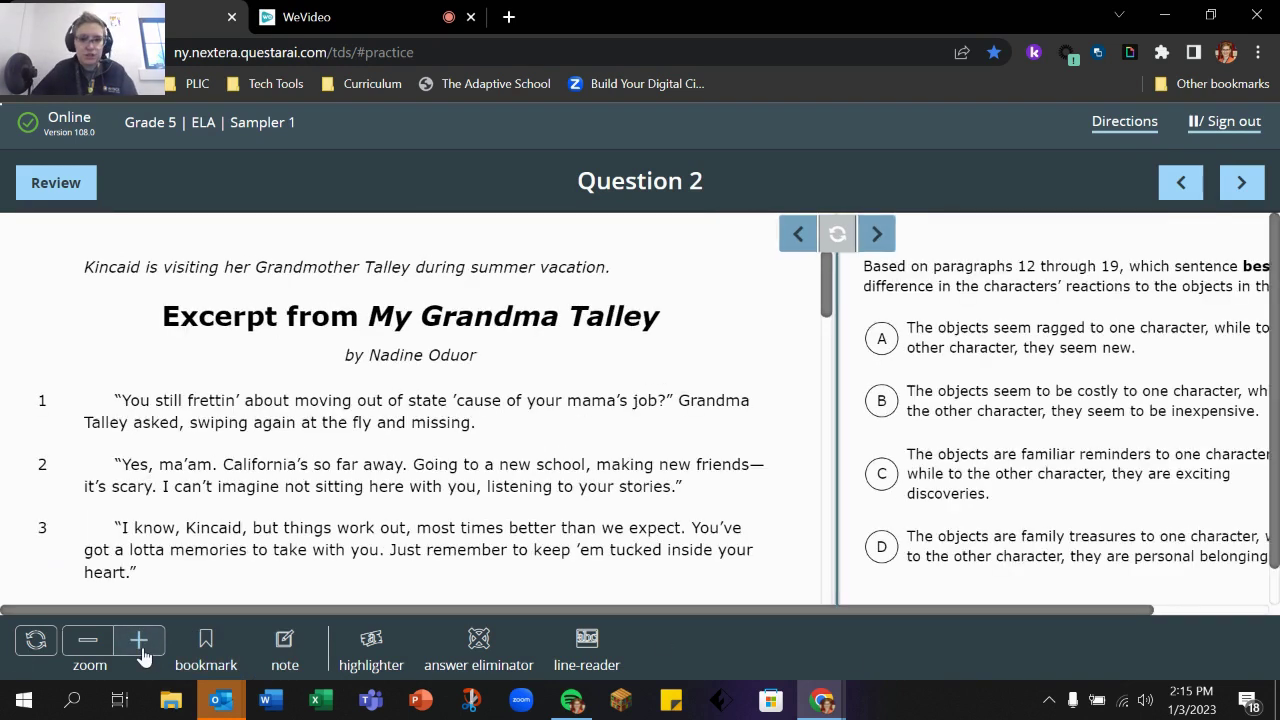
click(139, 643)
scroll(690, 500, down, 5)
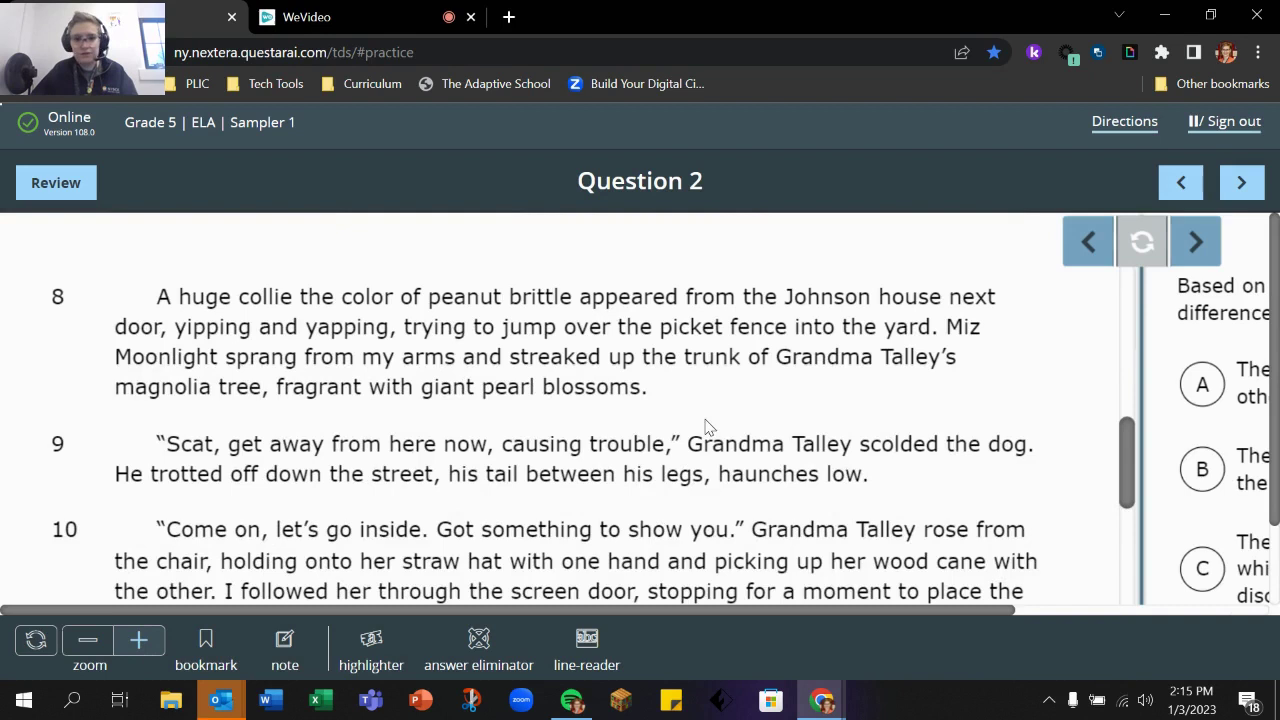
scroll(706, 427, up, 10)
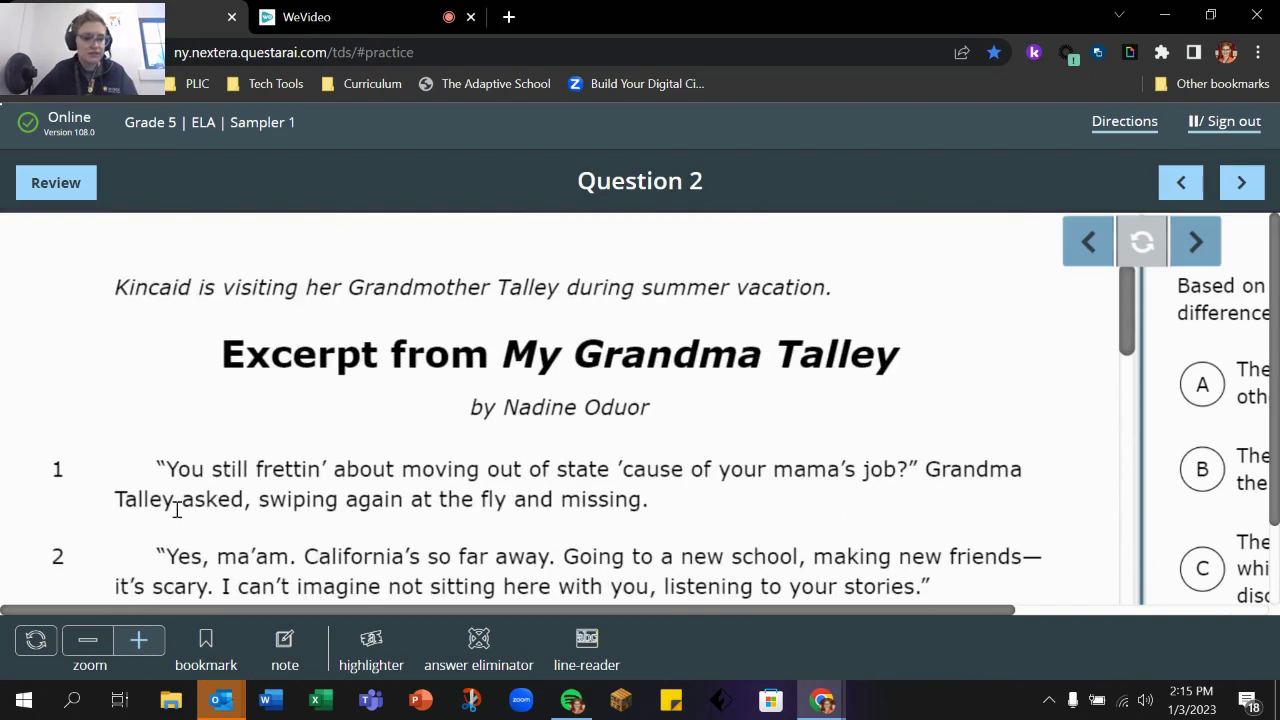
click(88, 643)
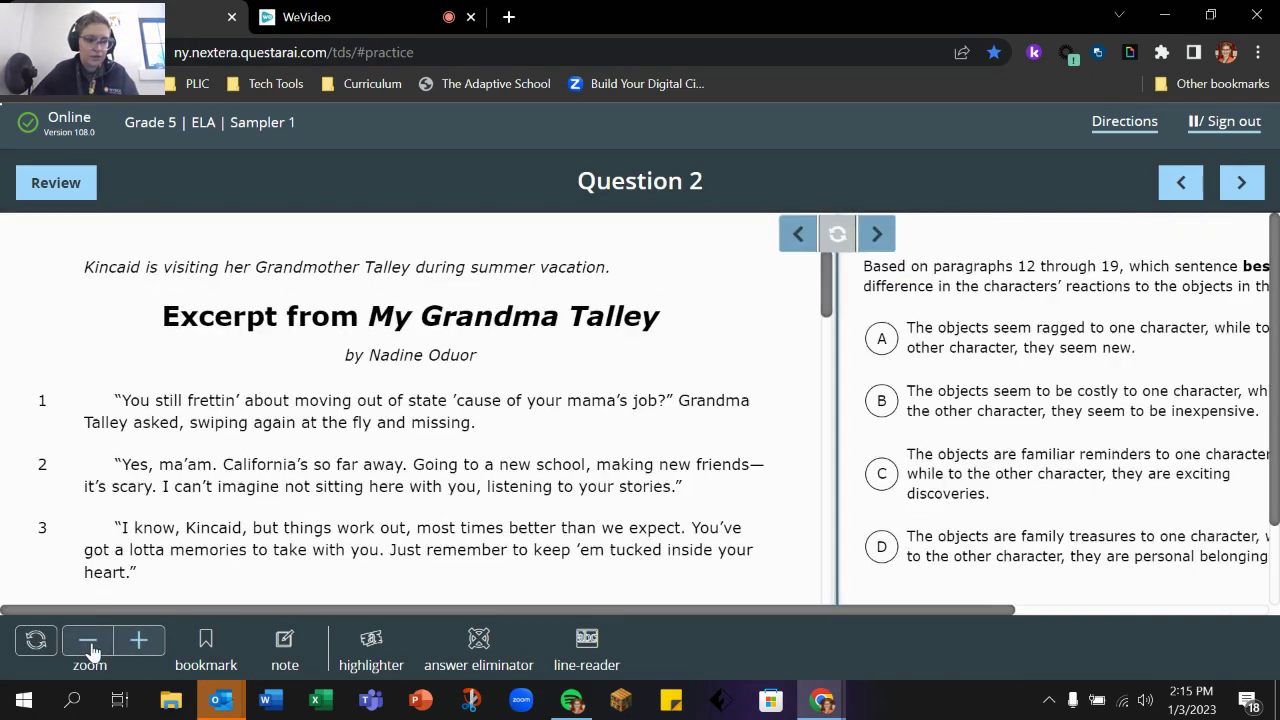
click(136, 648)
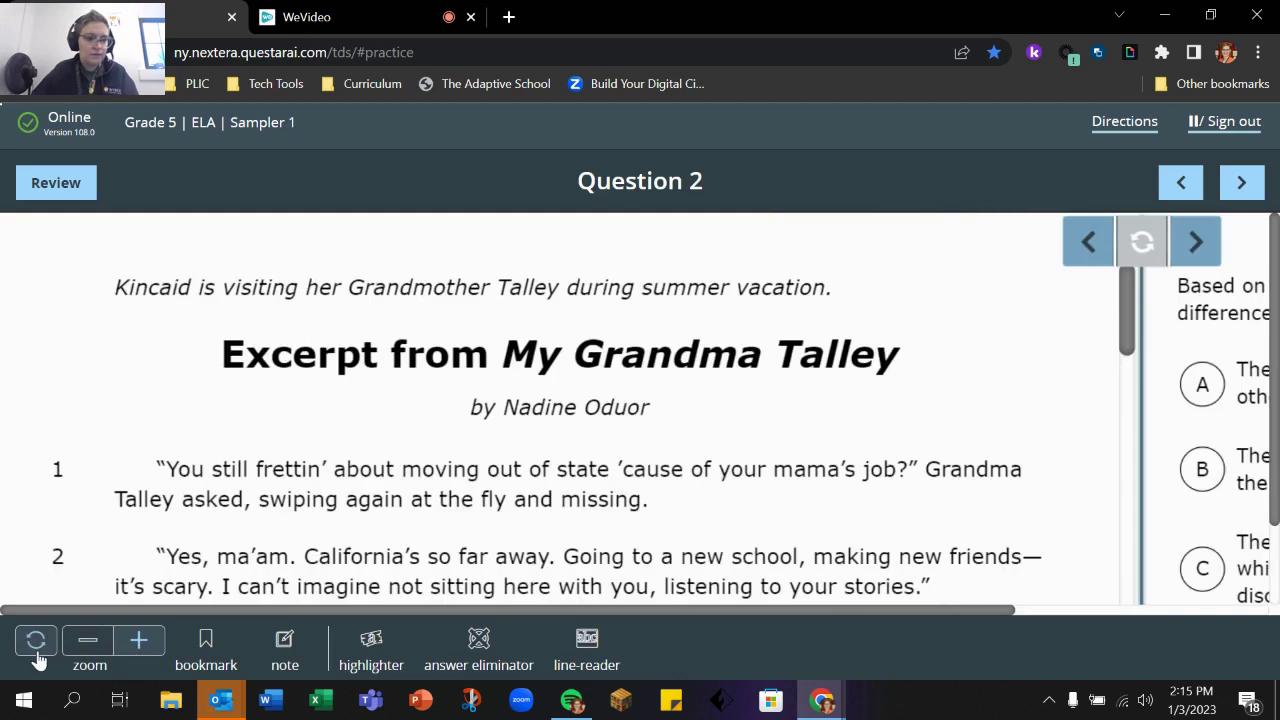
click(36, 650)
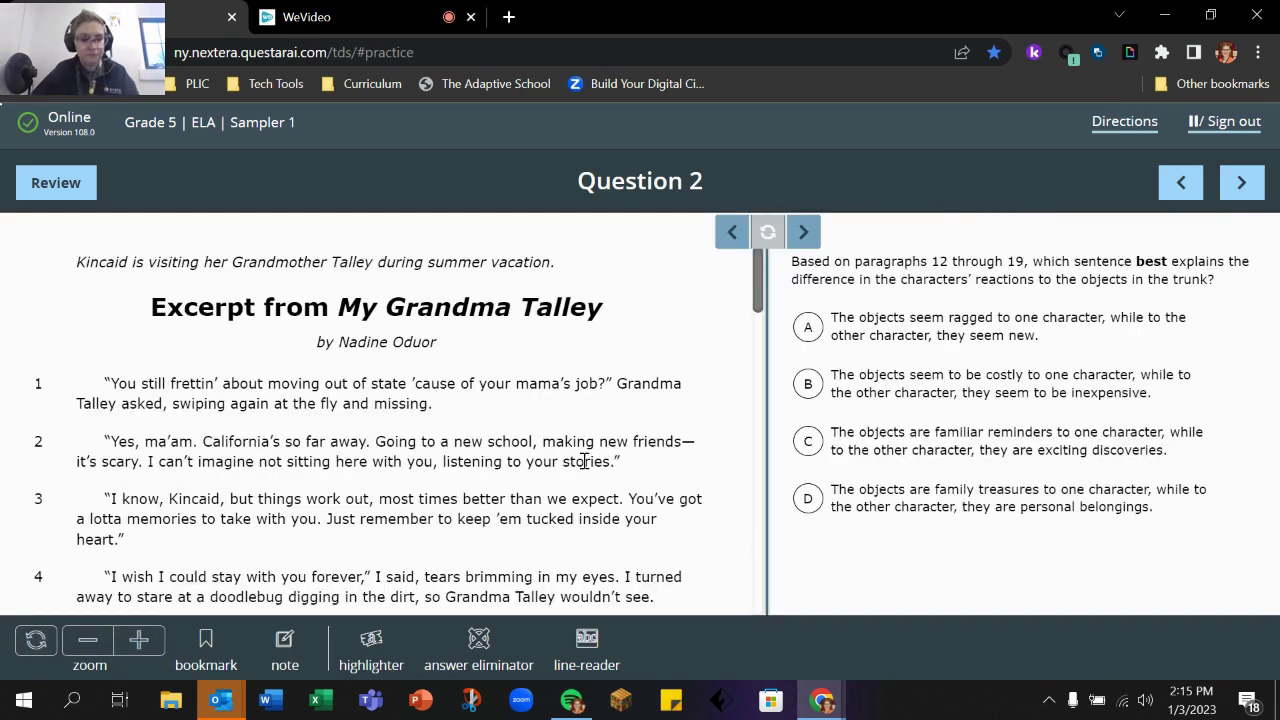
Step: Highlight paragraph 1, the question text and answer choice C in question 2, and remove the highlight from paragraph 1
click(371, 645)
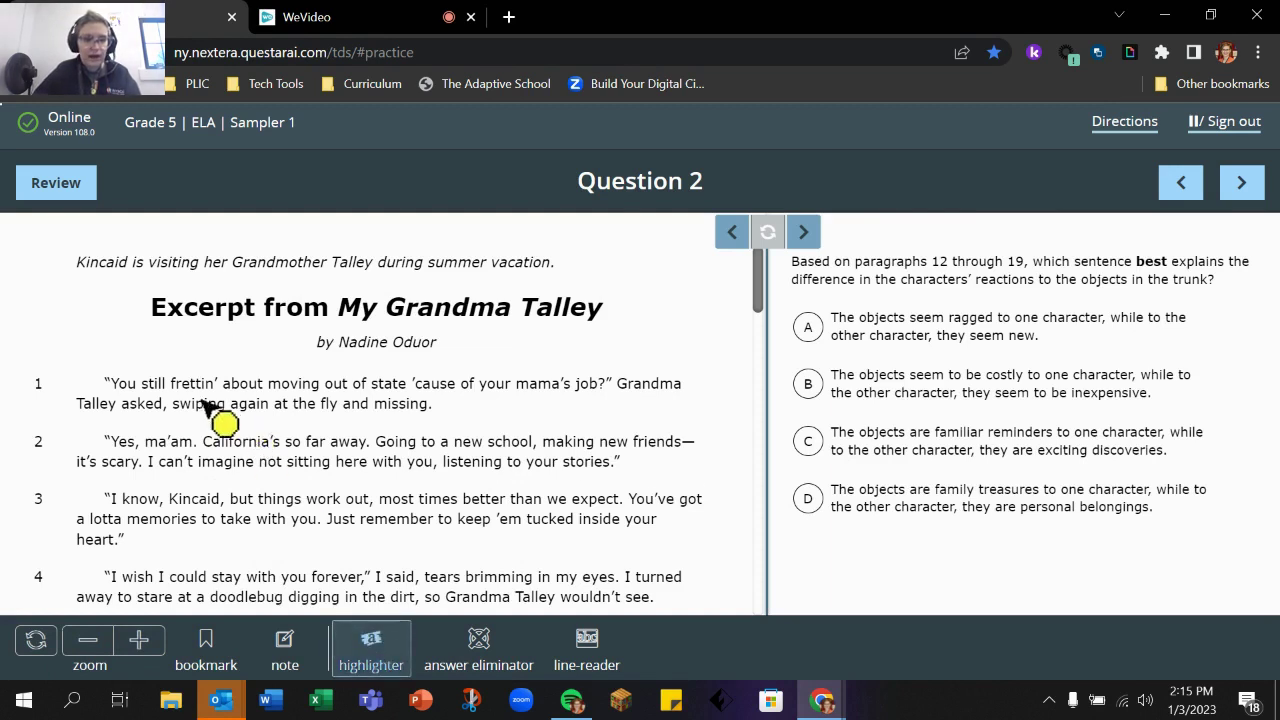
drag(106, 385, 437, 404)
drag(791, 261, 1235, 280)
drag(830, 432, 1234, 466)
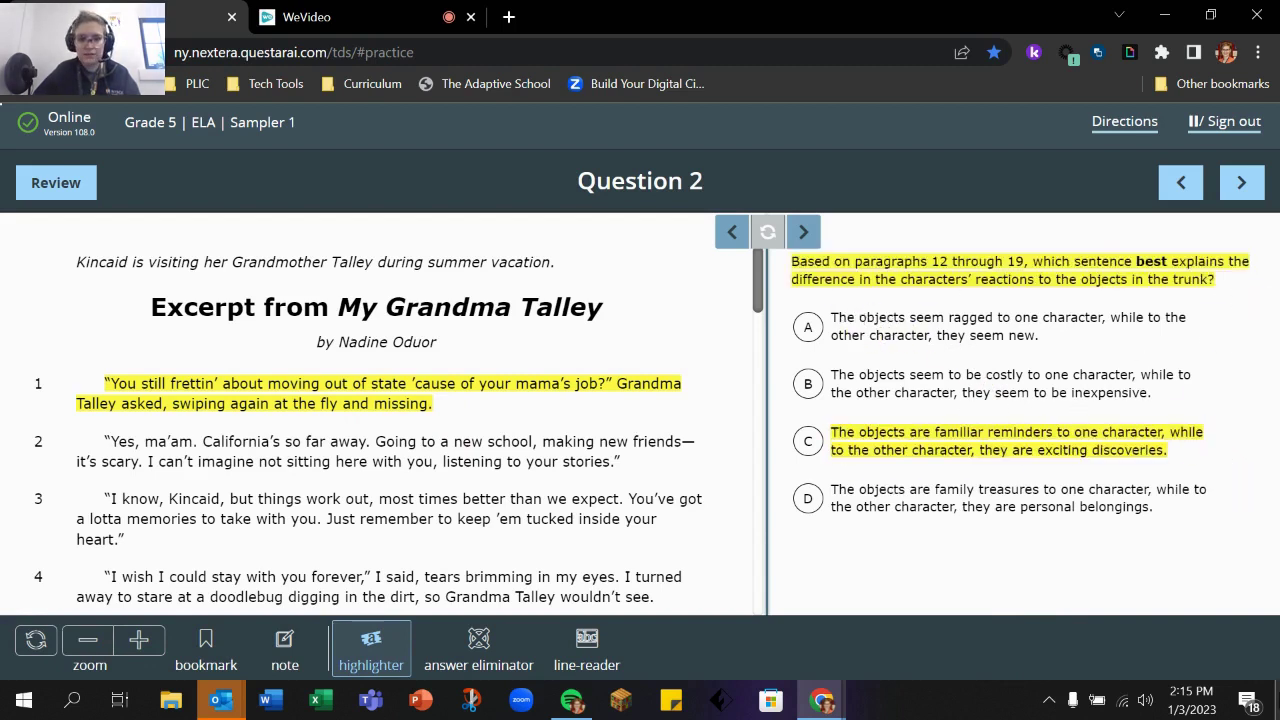
click(392, 410)
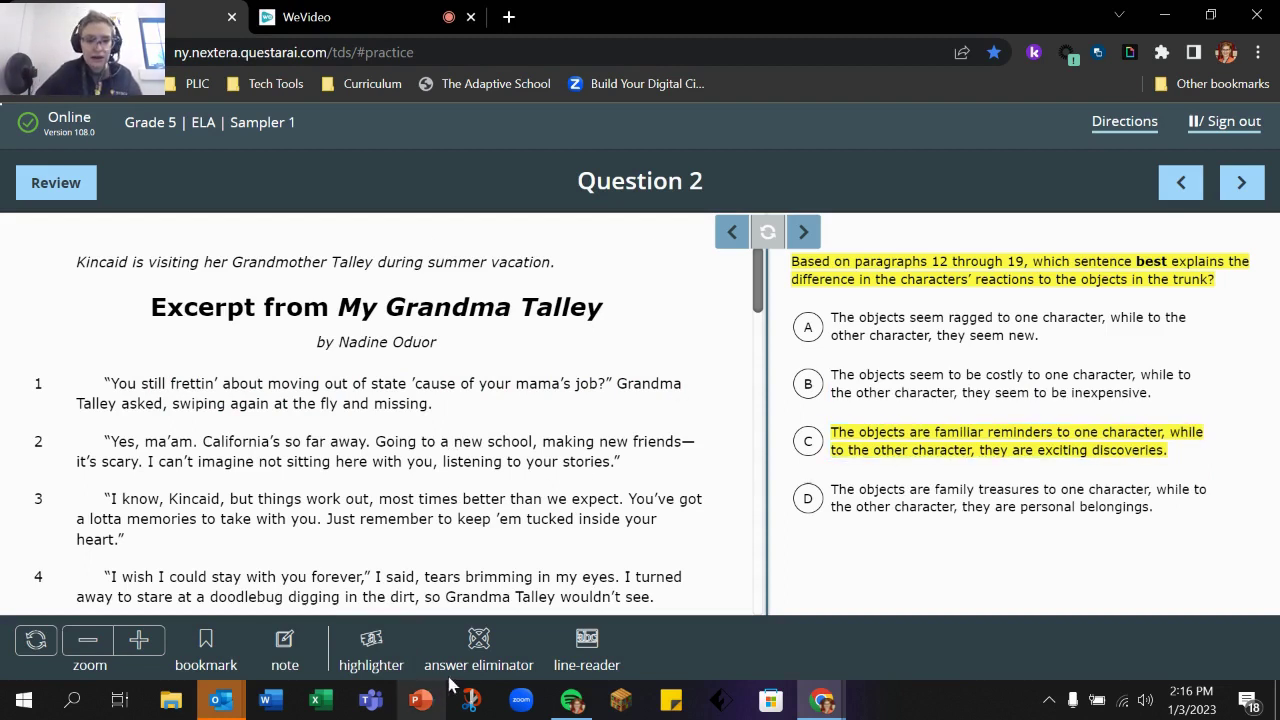
Step: Cross out answer choices A, B and C of question 2 with the answer eliminator and turn the tool off
click(472, 642)
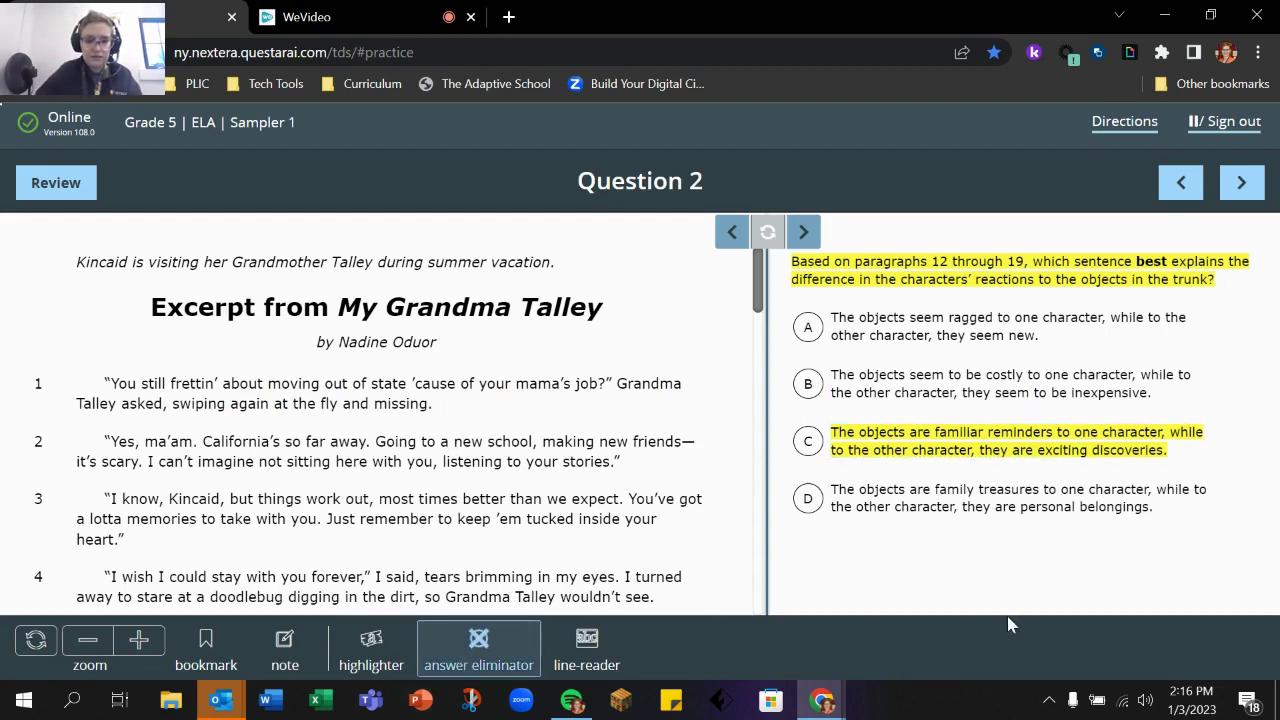
click(920, 333)
click(903, 397)
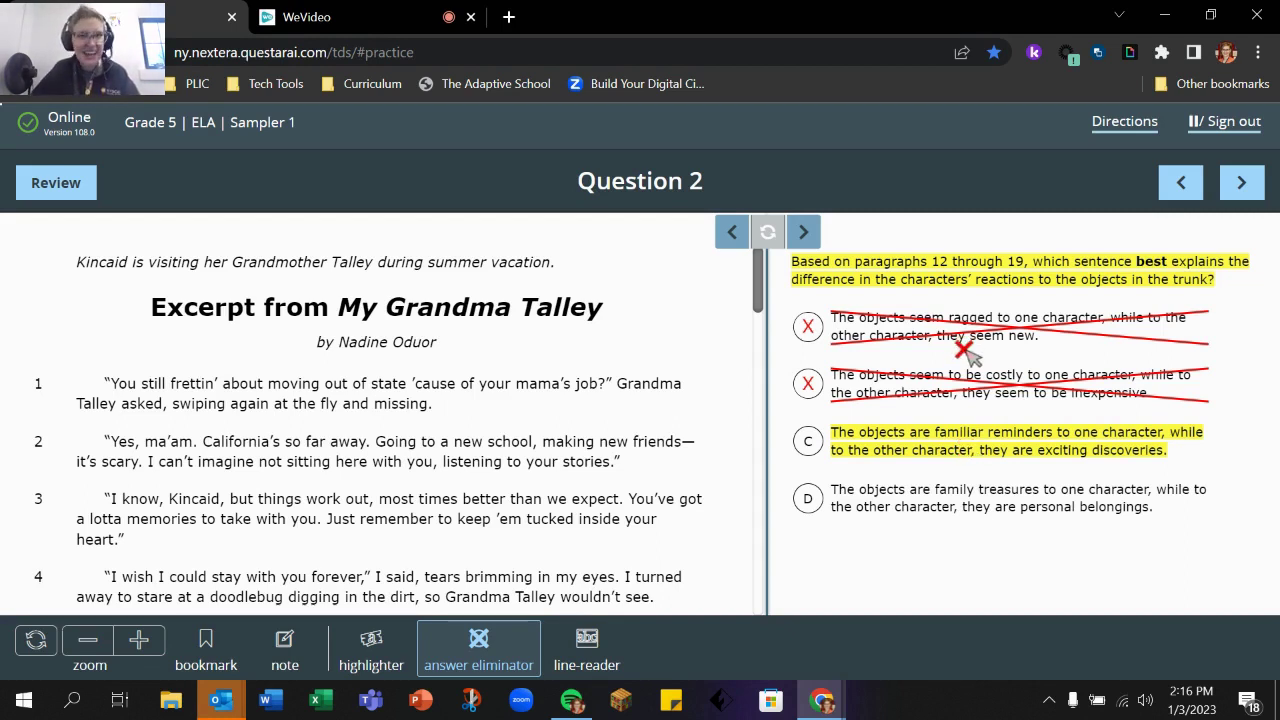
click(1008, 452)
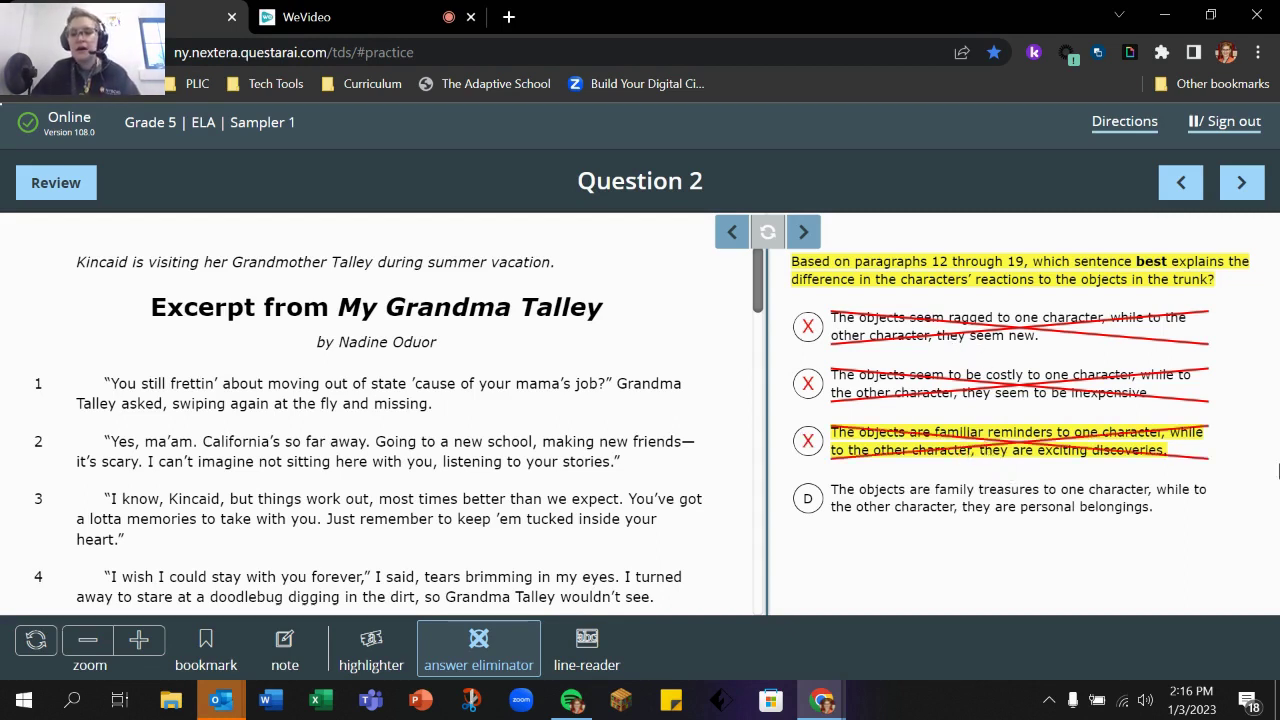
click(476, 642)
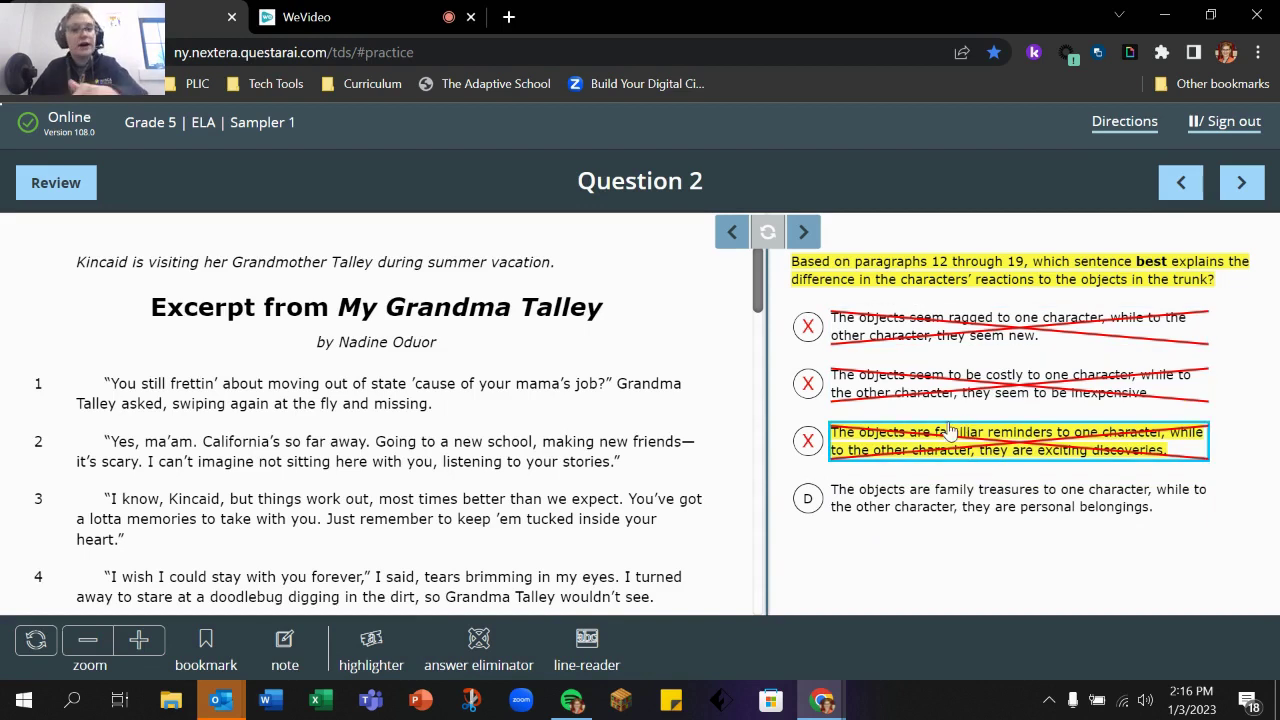
Step: Check whether question 2 counts as answered in the review summary and close the summary
click(1088, 507)
click(1103, 510)
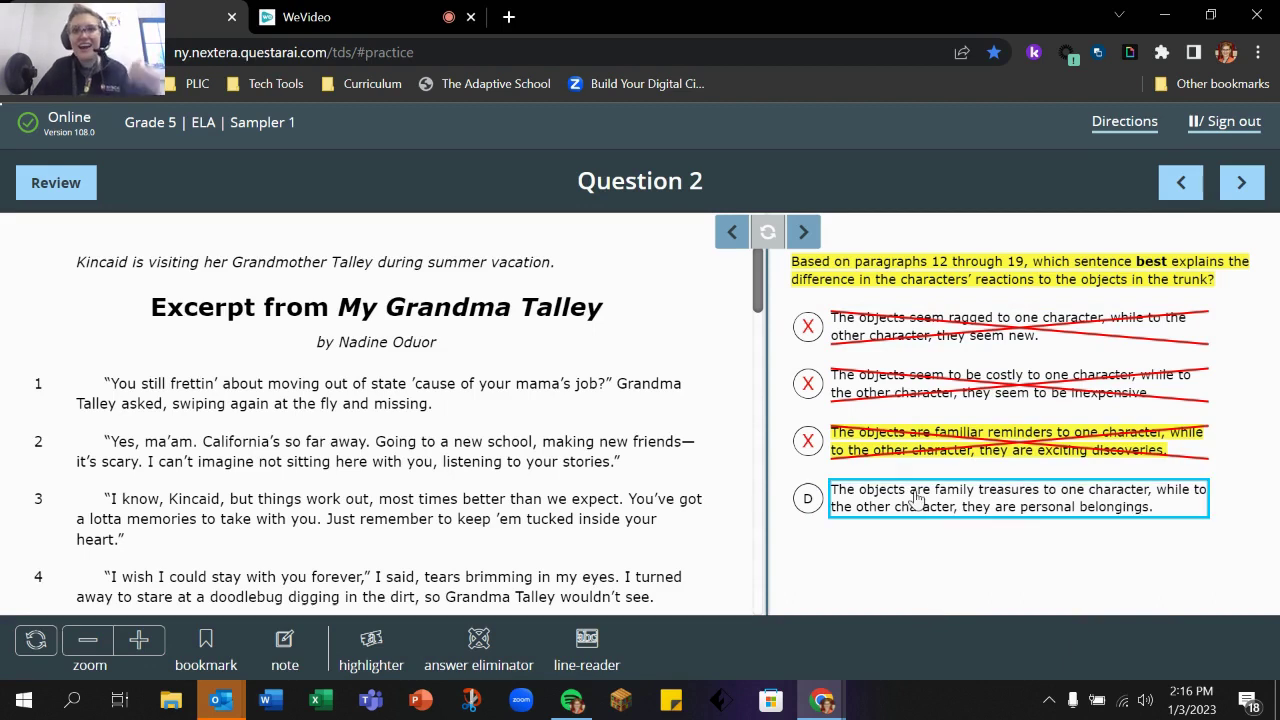
click(85, 200)
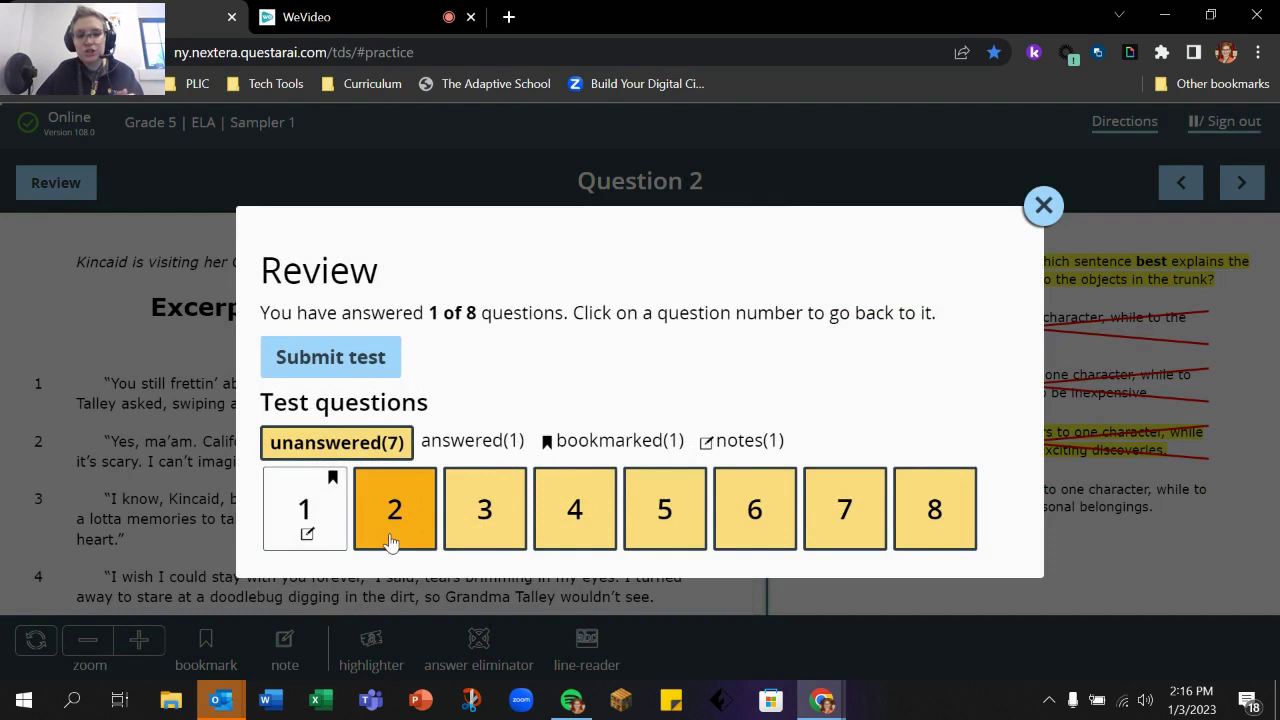
click(1043, 207)
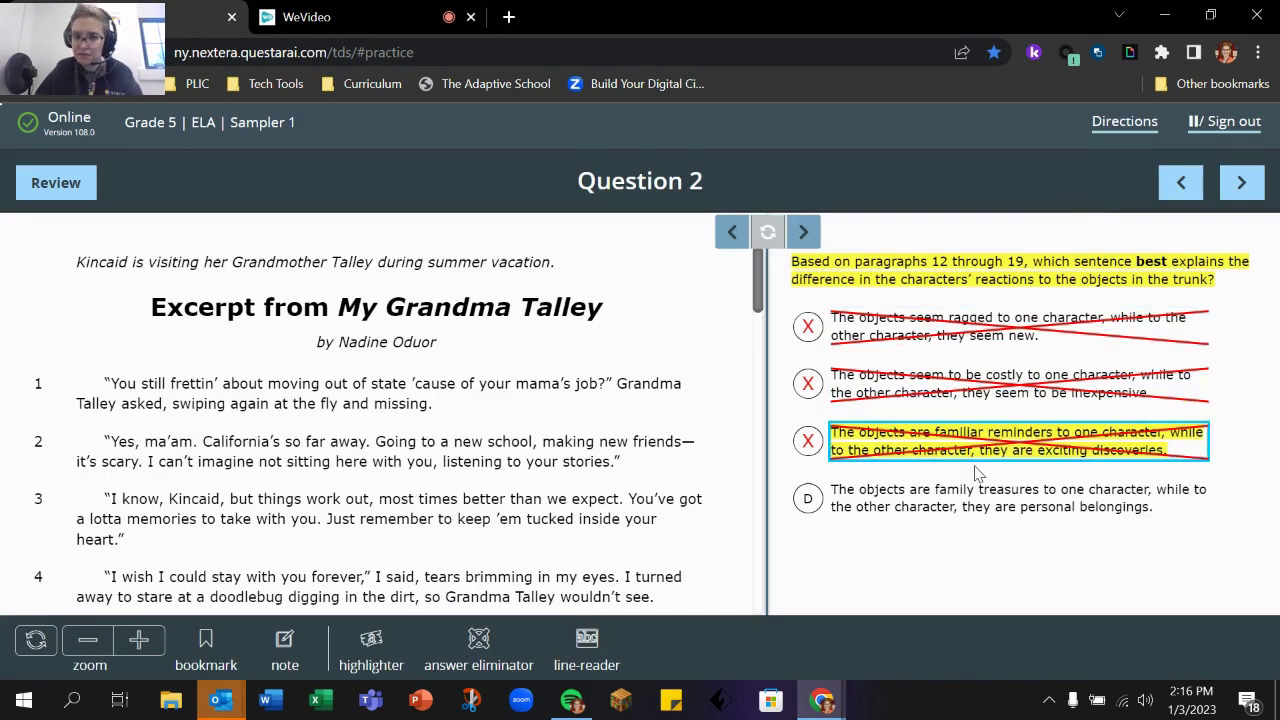
Step: Answer question 2 with choice D and check the review summary
click(846, 515)
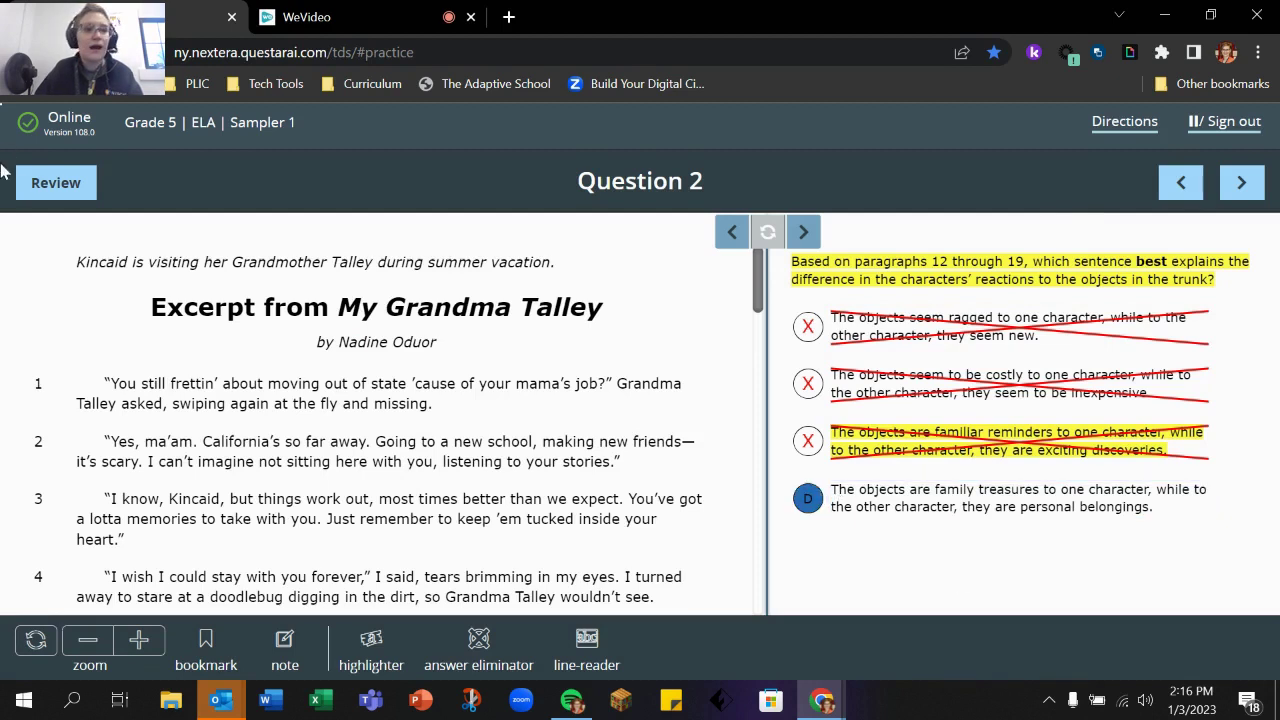
click(42, 200)
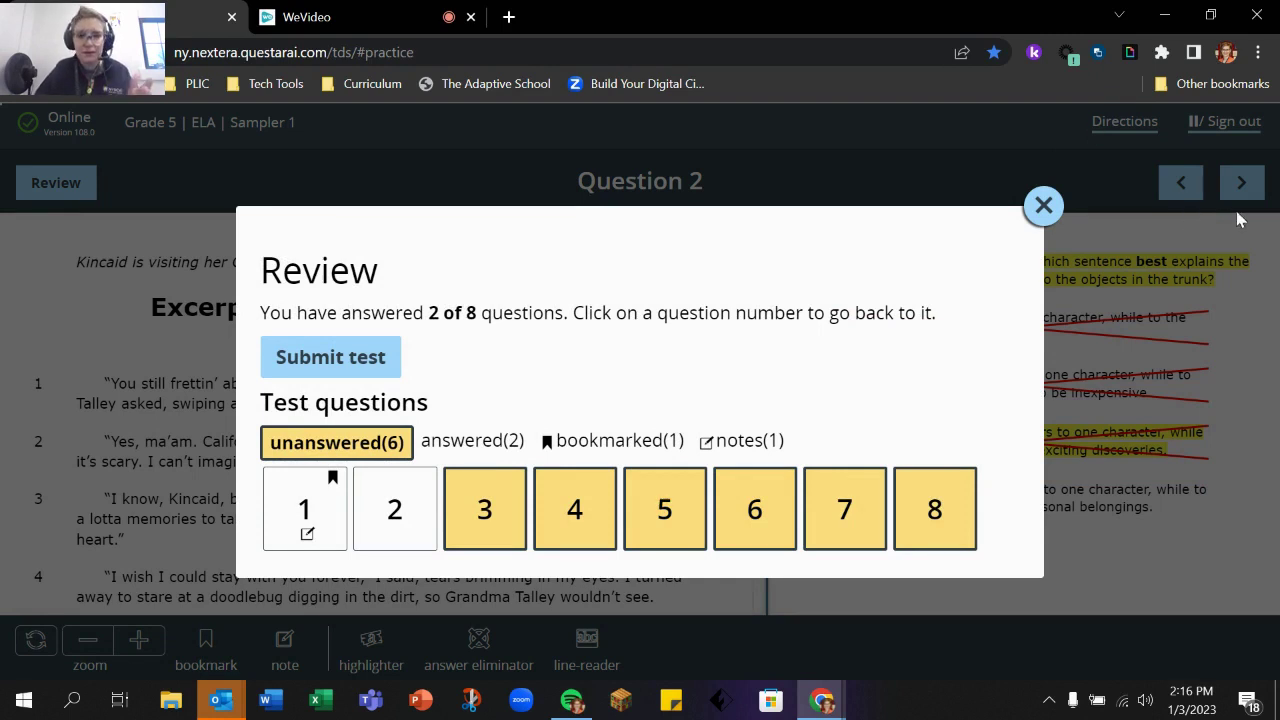
click(1043, 204)
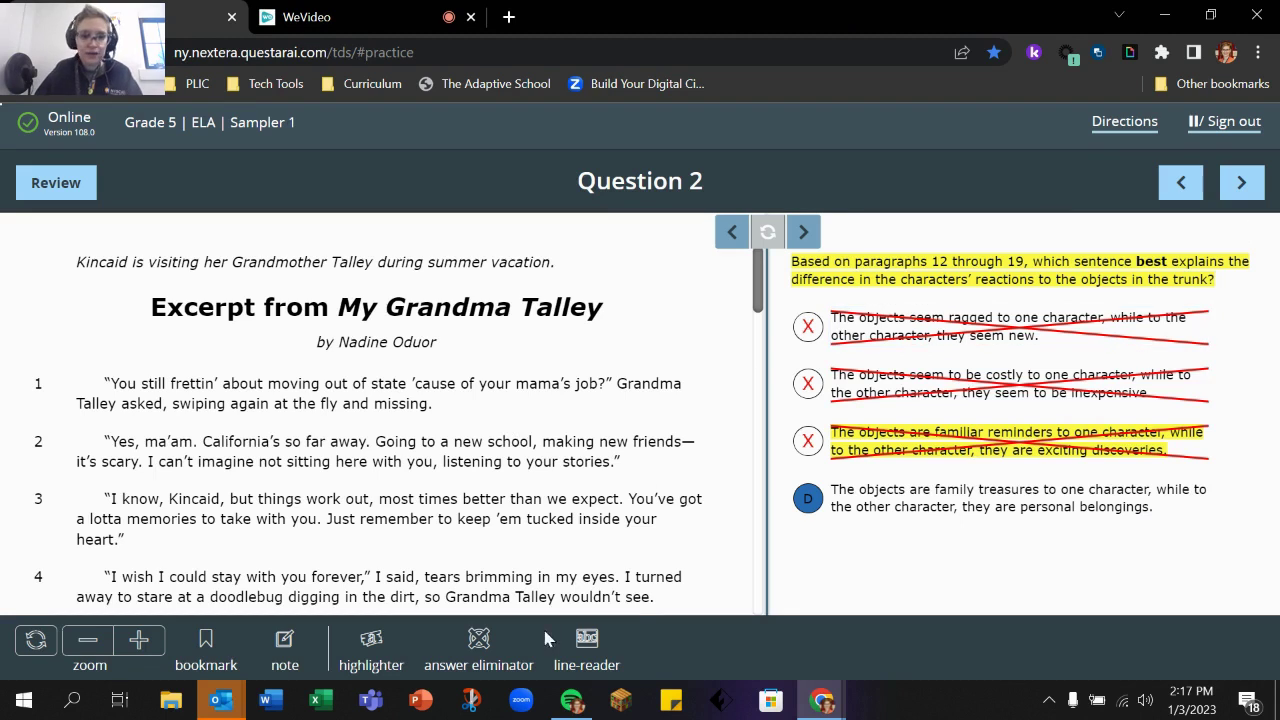
Step: Try the line-reader on question 2, enlarging its mask across the passage and the answers, moving it around and turning it off
click(607, 650)
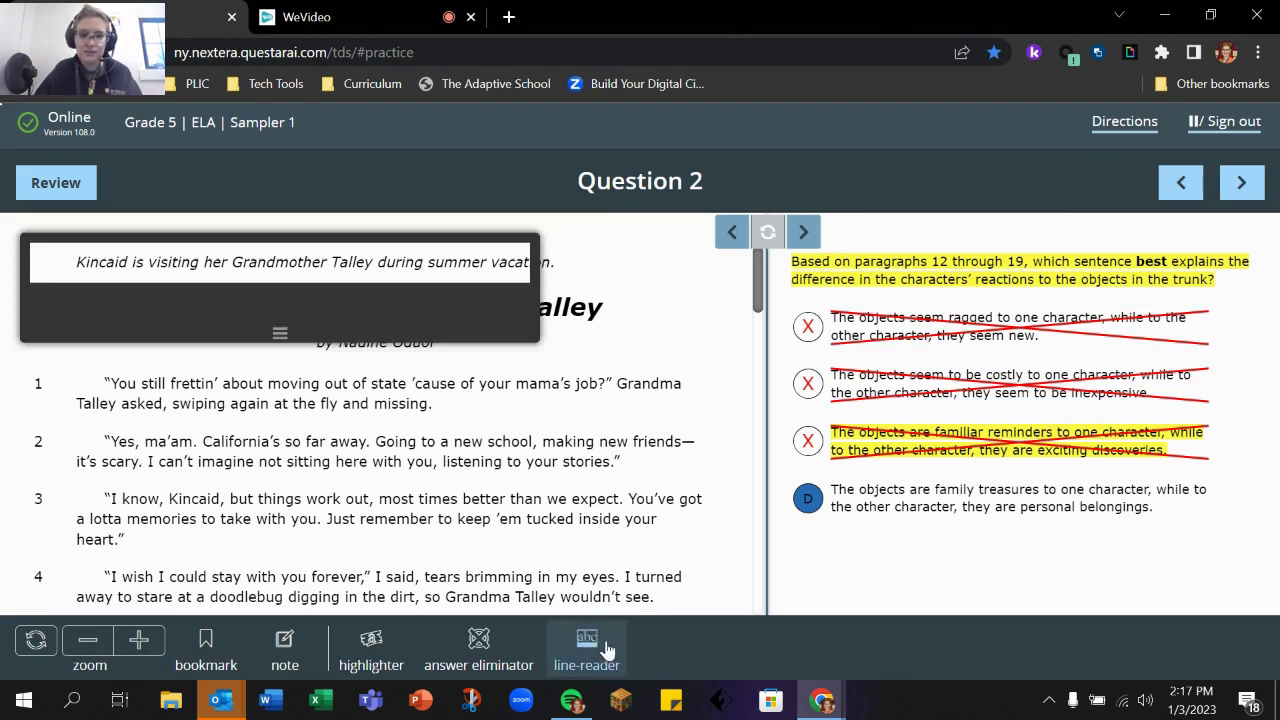
drag(486, 308, 716, 304)
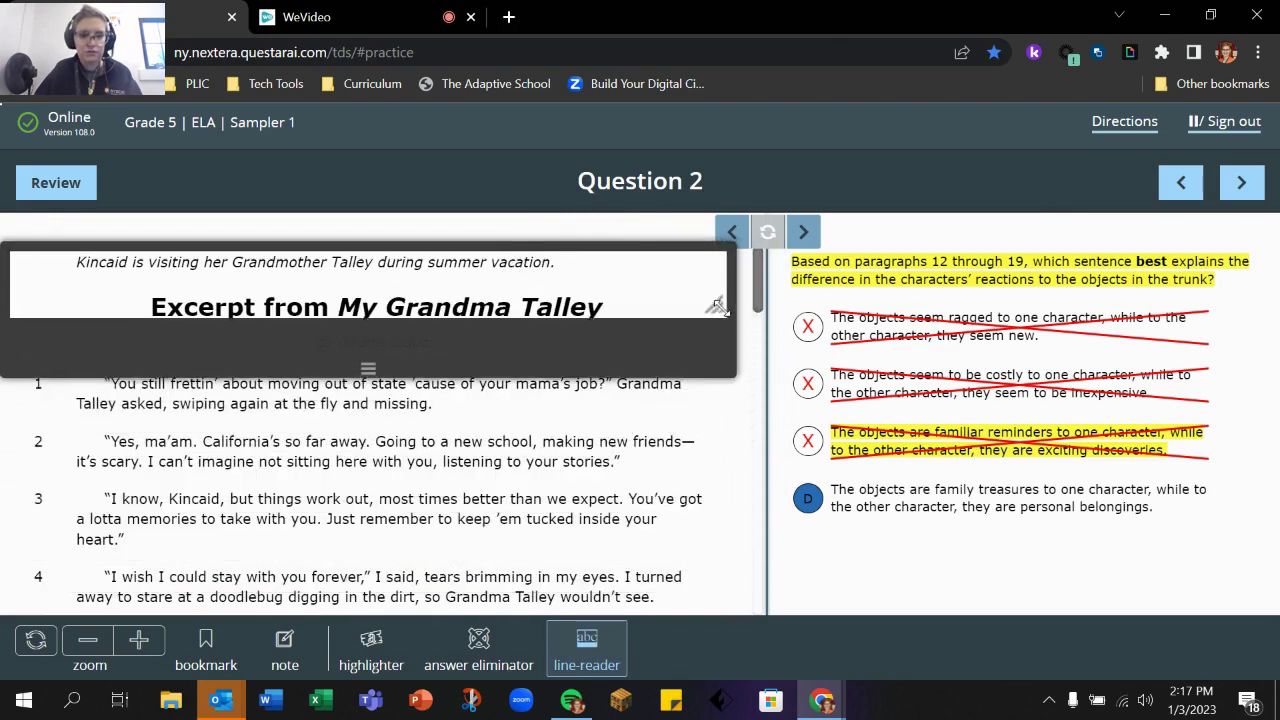
drag(366, 361, 410, 606)
drag(682, 377, 742, 377)
drag(778, 298, 1245, 303)
drag(748, 524, 580, 426)
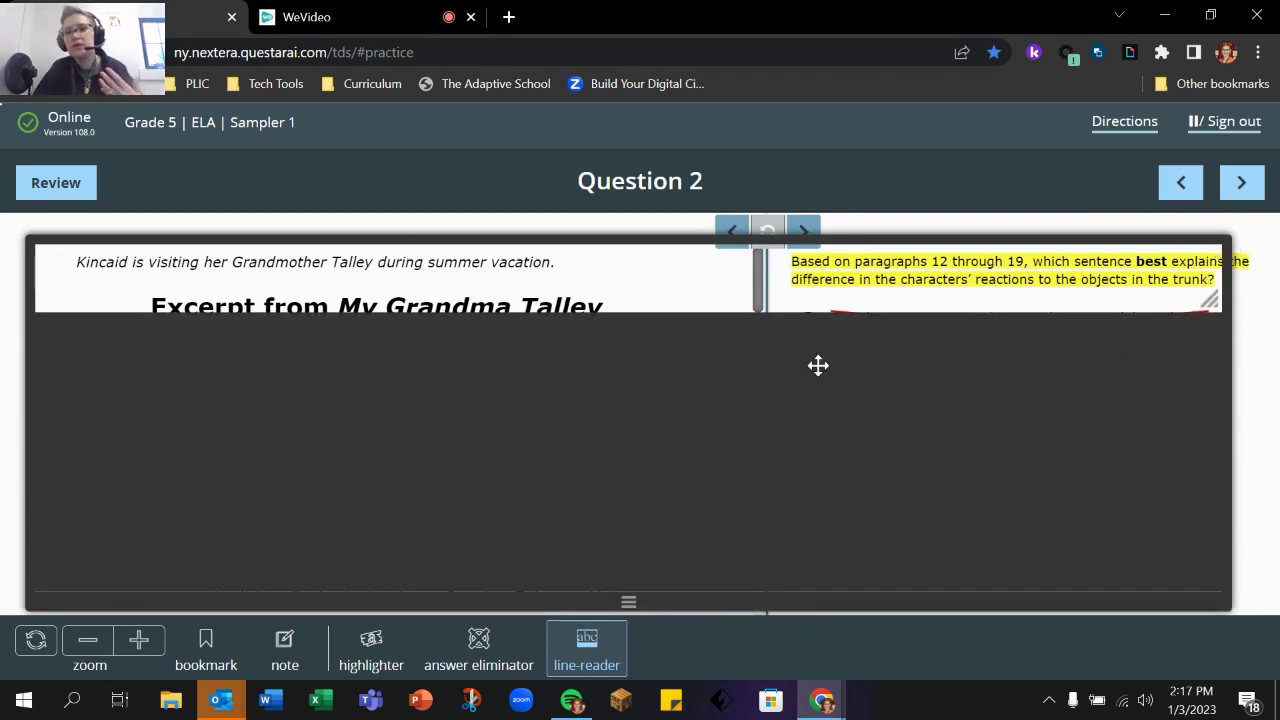
drag(817, 363, 666, 437)
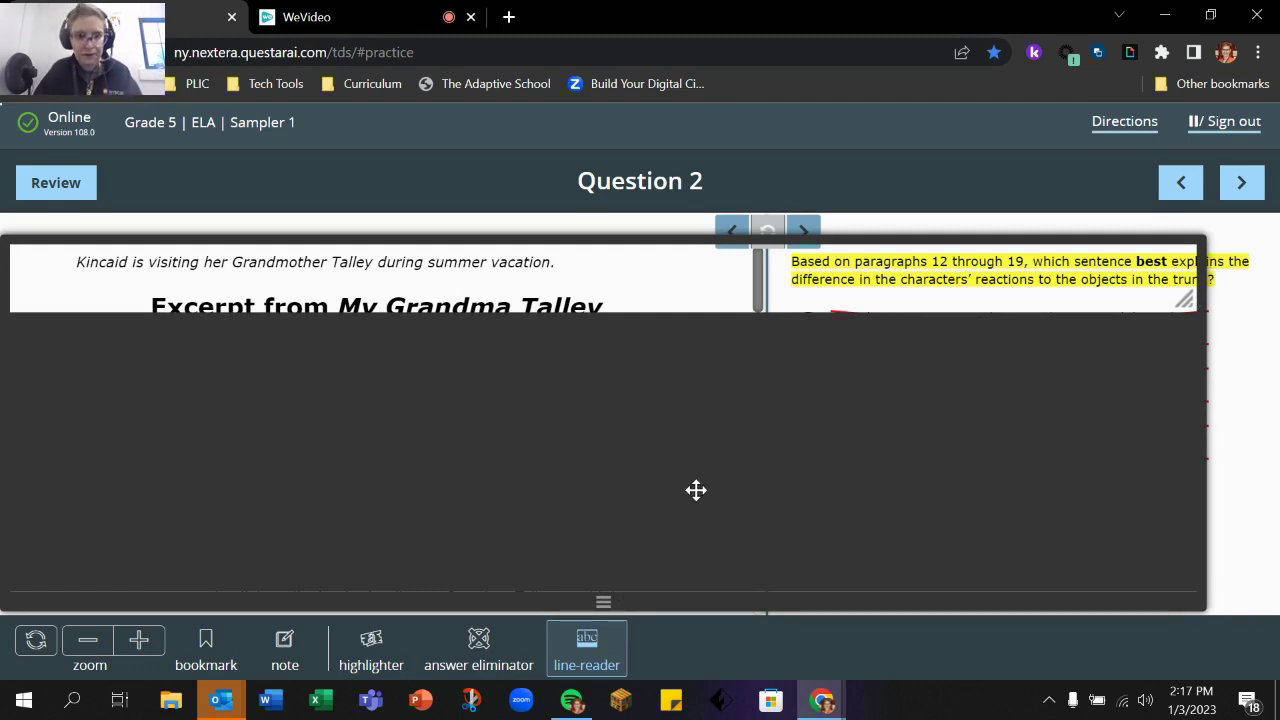
click(586, 660)
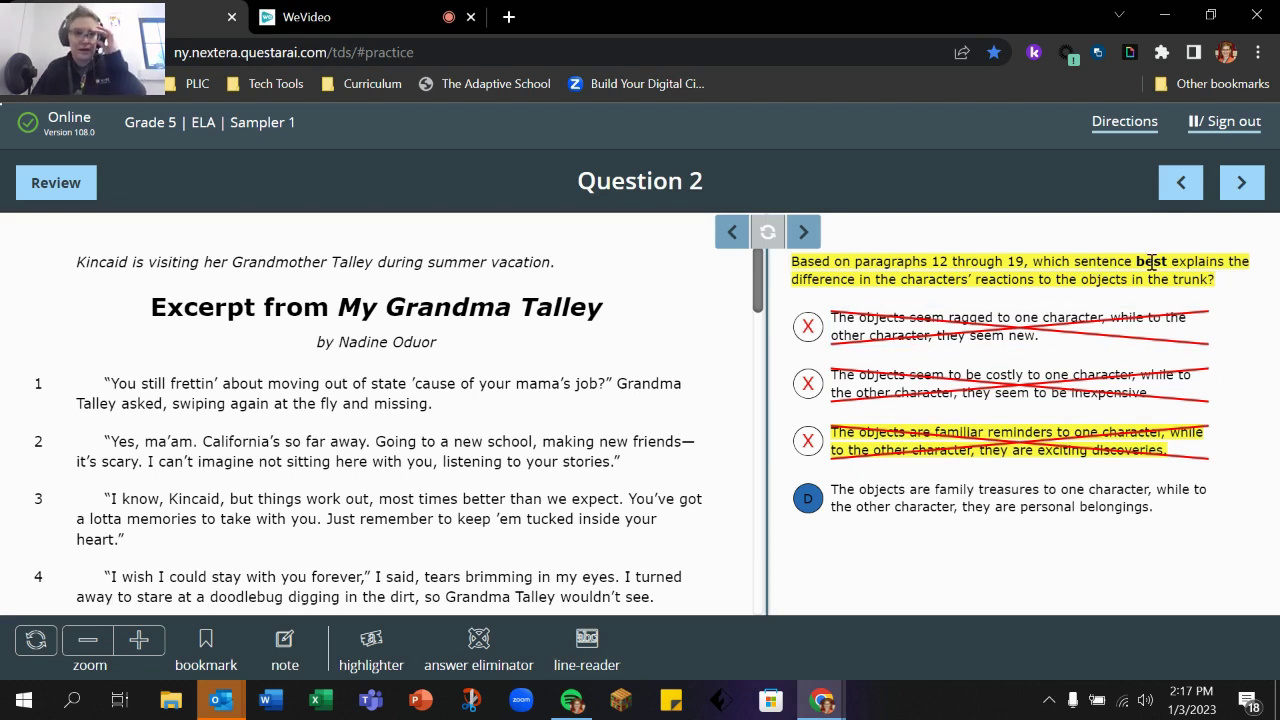
Step: Try narrowing the passage pane and widening it to its maximum, restoring the default split after each
click(735, 232)
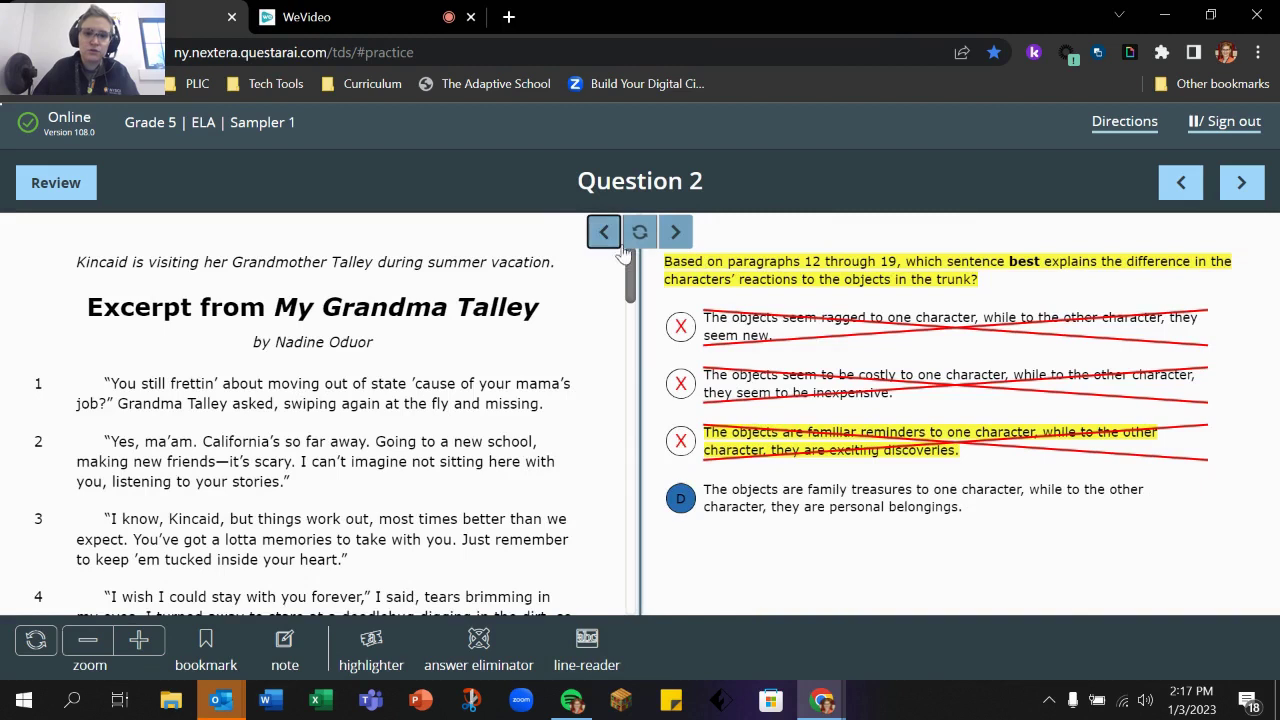
click(604, 232)
click(476, 232)
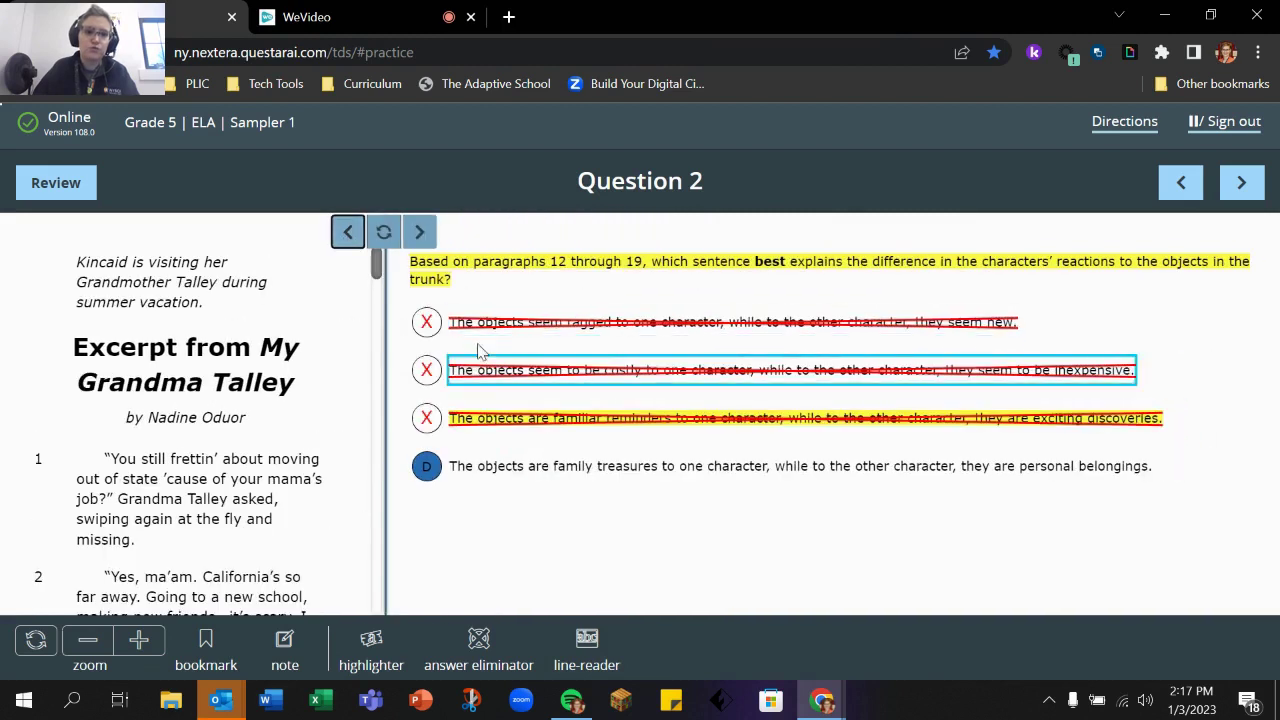
click(384, 232)
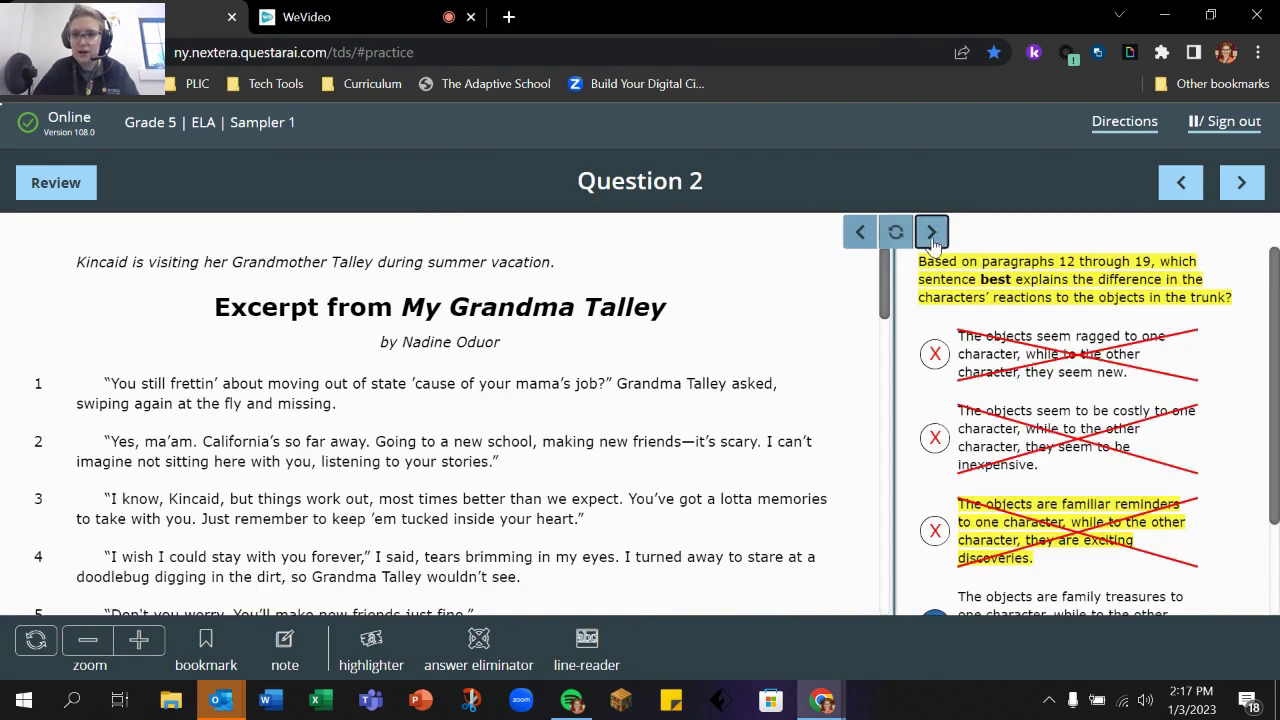
click(930, 231)
scroll(680, 340, down, 2)
scroll(682, 368, up, 2)
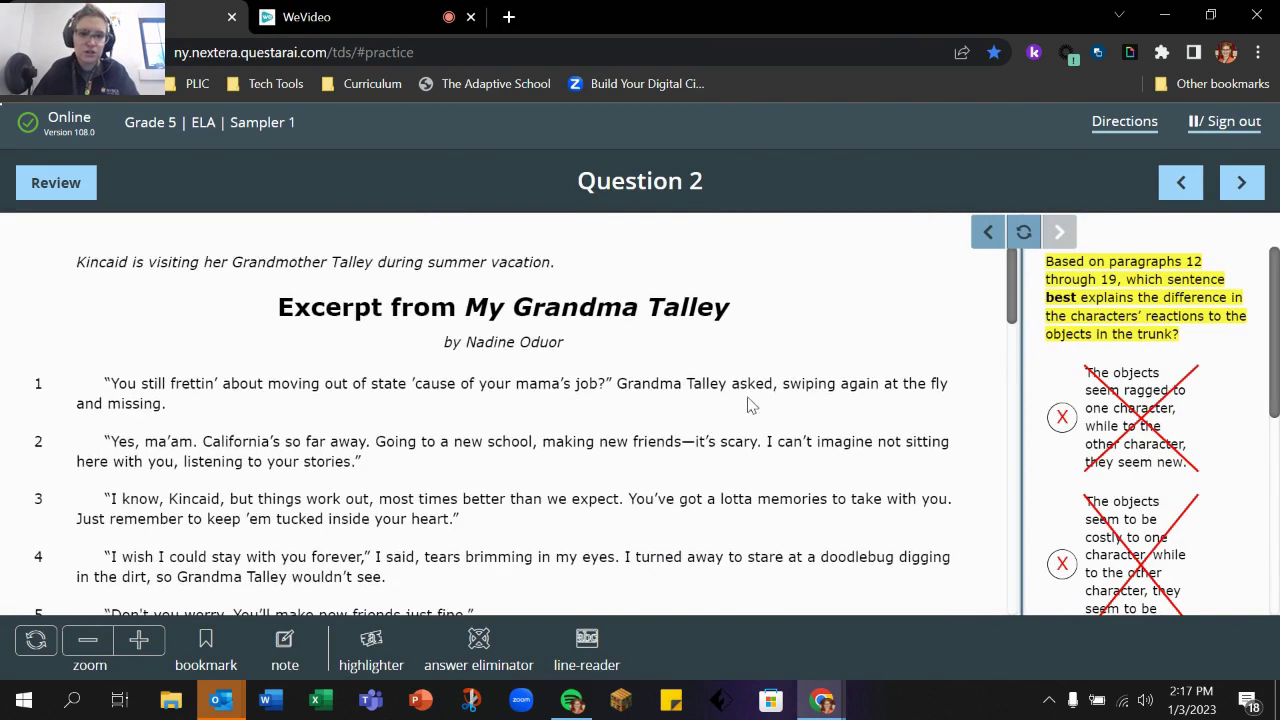
click(1031, 237)
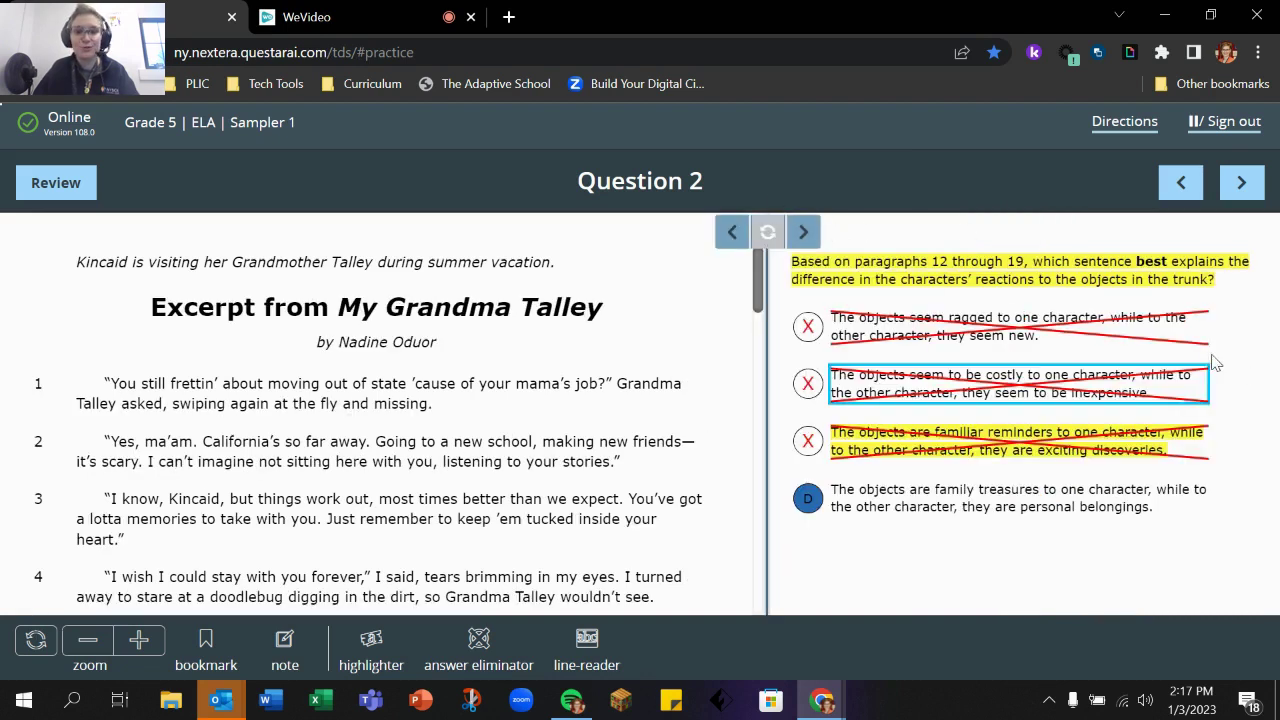
Step: Jump to question 8 from the review summary and look over its written-response prompt
click(80, 182)
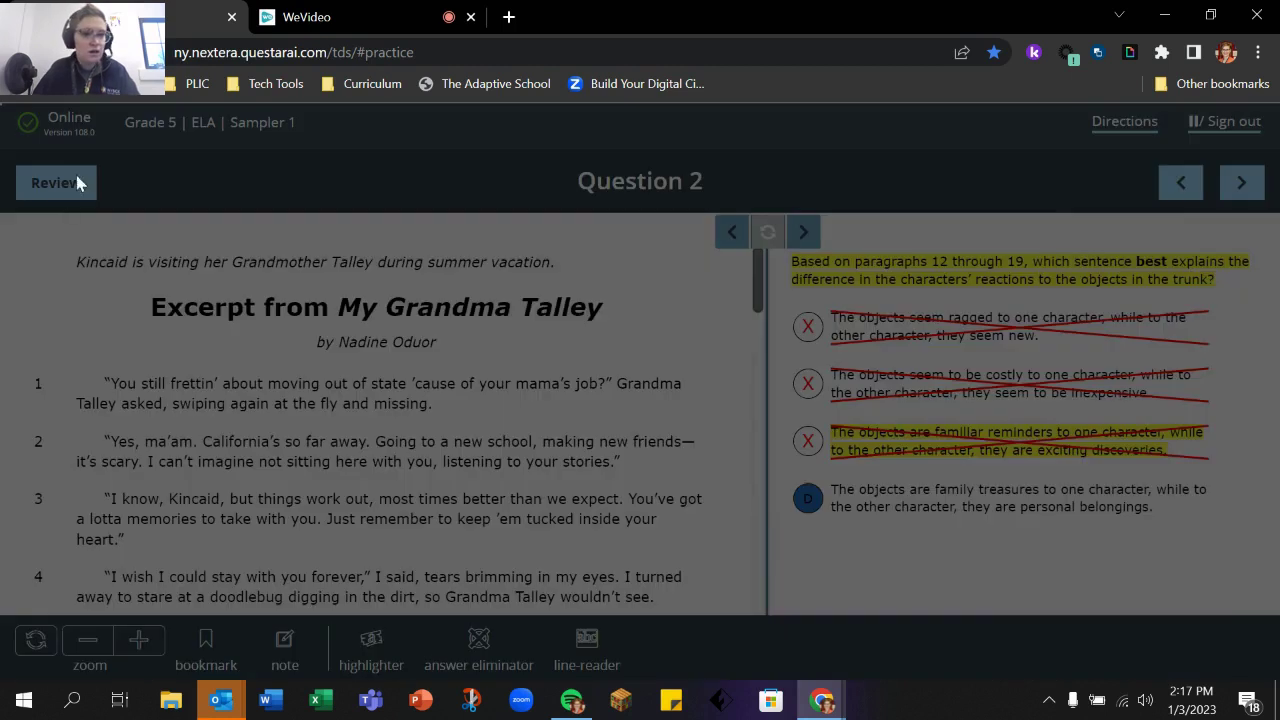
click(950, 512)
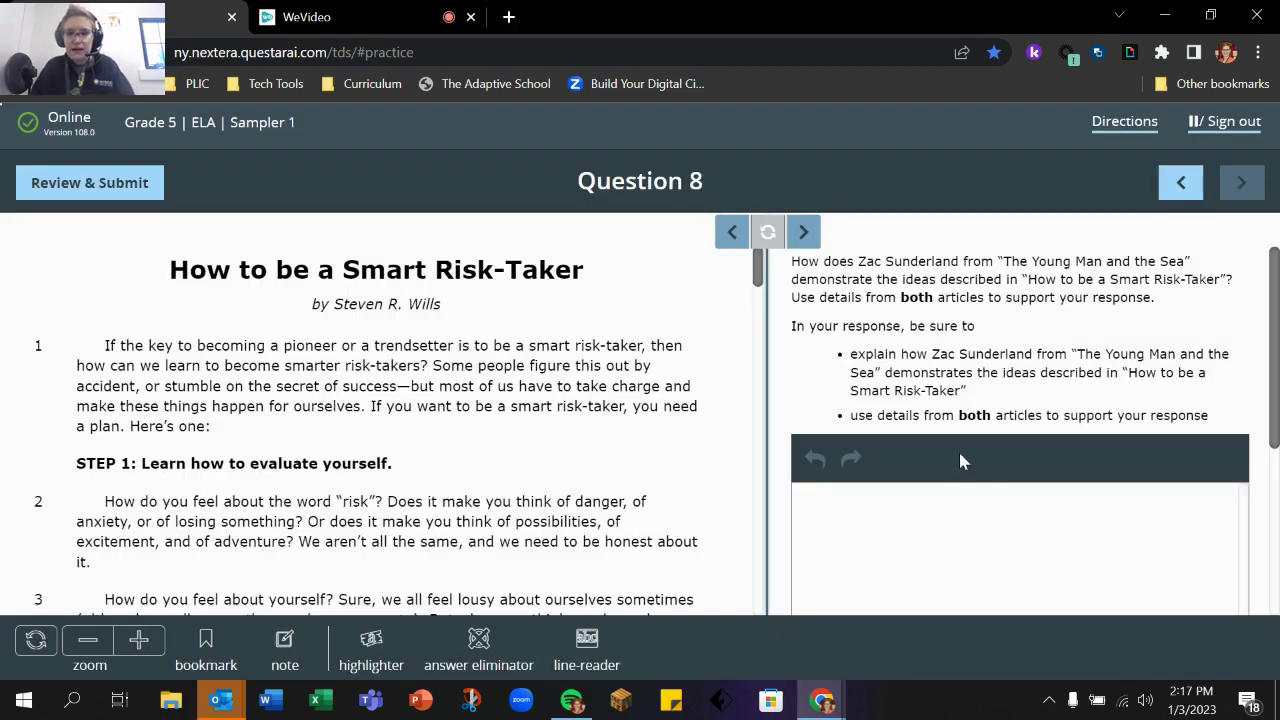
scroll(980, 531, down, 1)
scroll(978, 538, up, 1)
Step: Enter "Type" as the written response to question 8, undo the entry and redo it
click(995, 516)
scroll(1000, 515, down, 3)
scroll(1007, 516, up, 3)
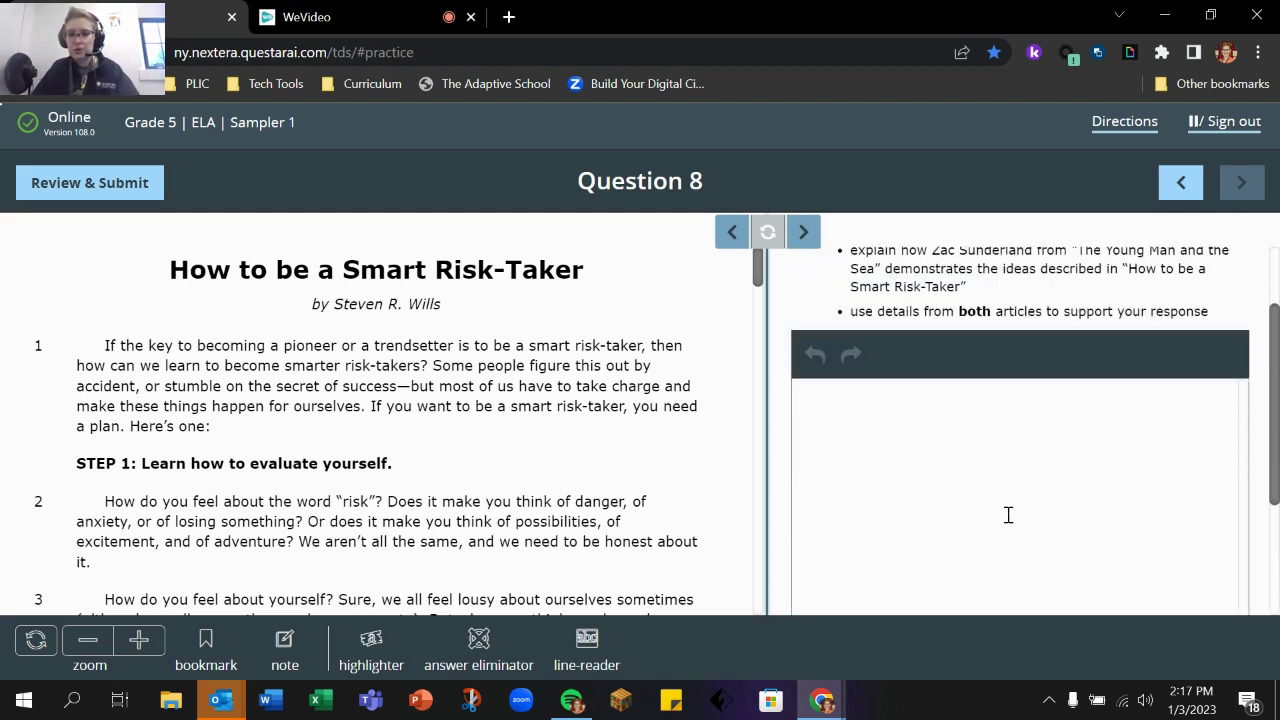
text(Type)
click(815, 355)
click(850, 355)
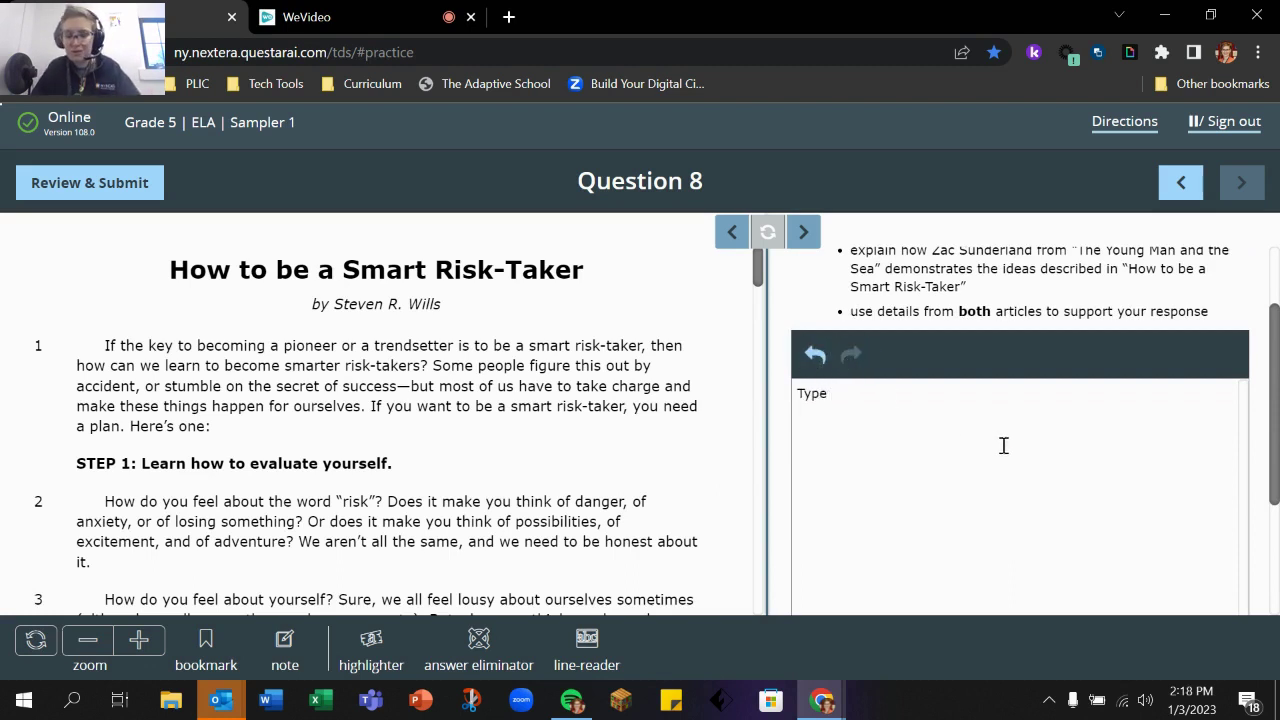
Step: Try resizing the written-response box of question 8 from its lower corner
scroll(1003, 446, down, 3)
scroll(1034, 451, up, 3)
scroll(1038, 452, down, 2)
drag(1237, 563, 1213, 467)
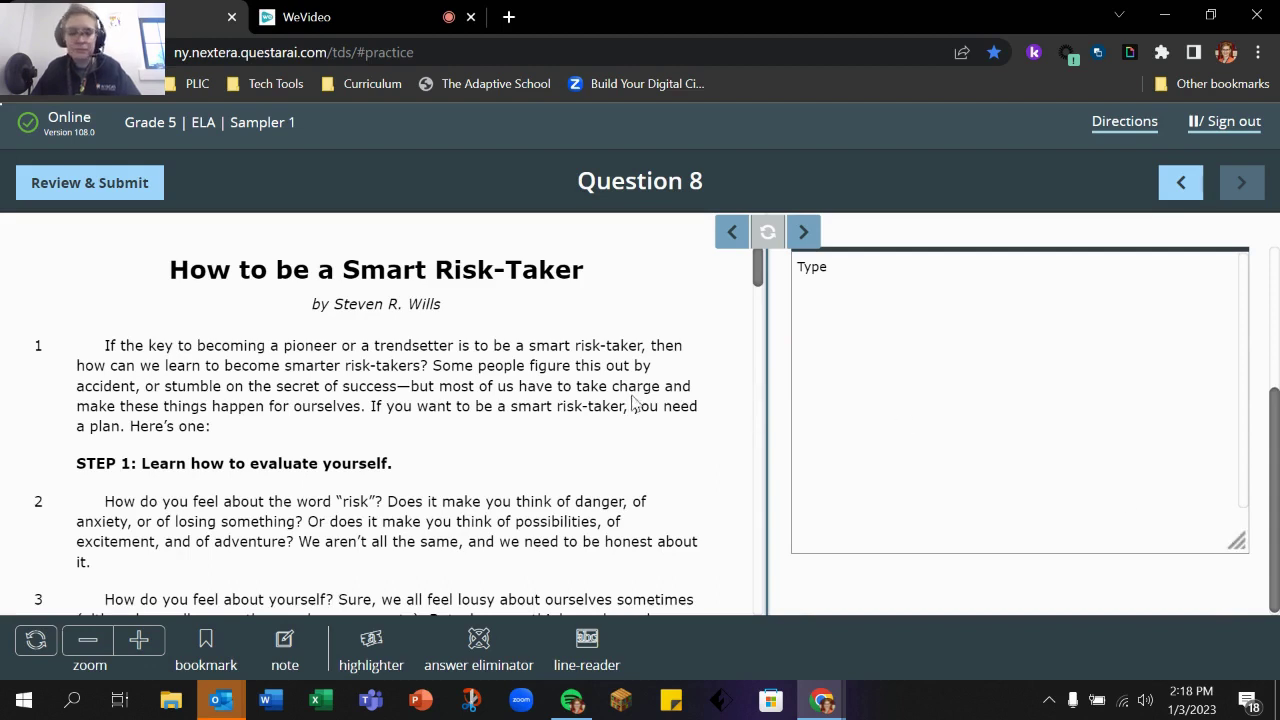
Step: Replace "Type" in question 8's response with a copy of paragraph 1 from "How to be a Smart Risk-Taker"
scroll(1120, 471, up, 3)
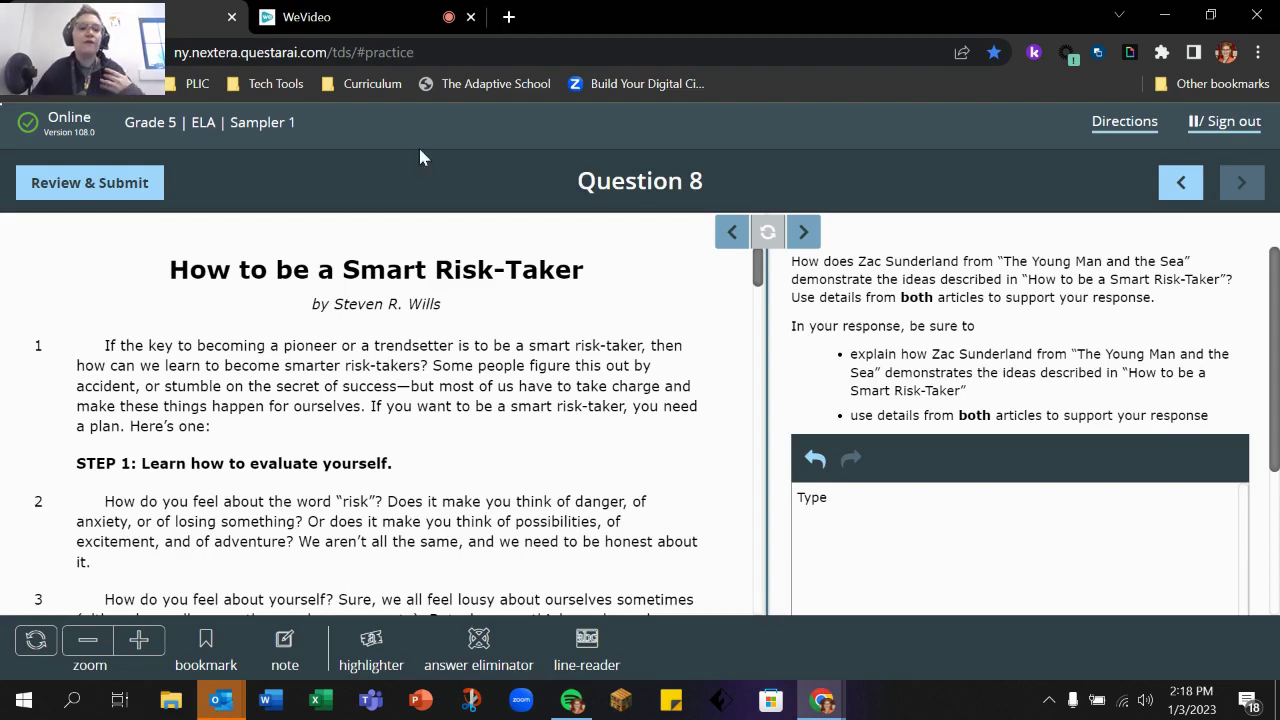
drag(104, 347, 226, 434)
key(ctrl+c)
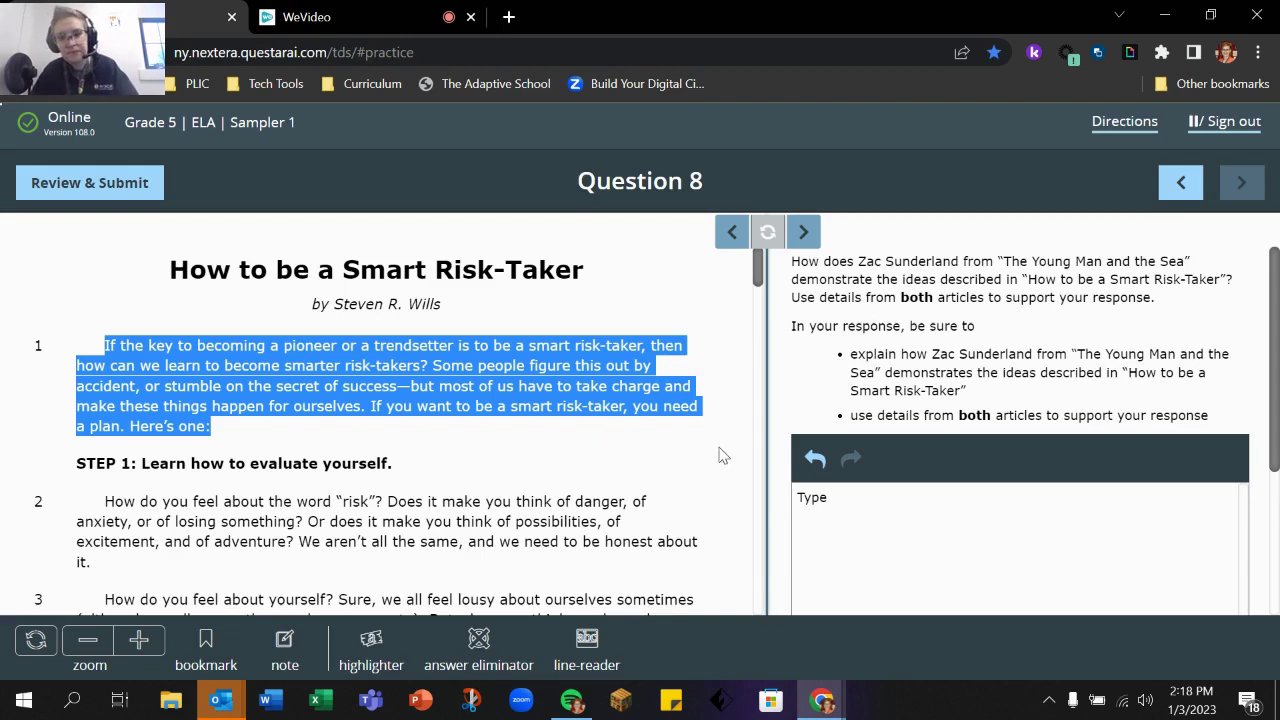
drag(849, 503, 785, 497)
key(BackSpace)
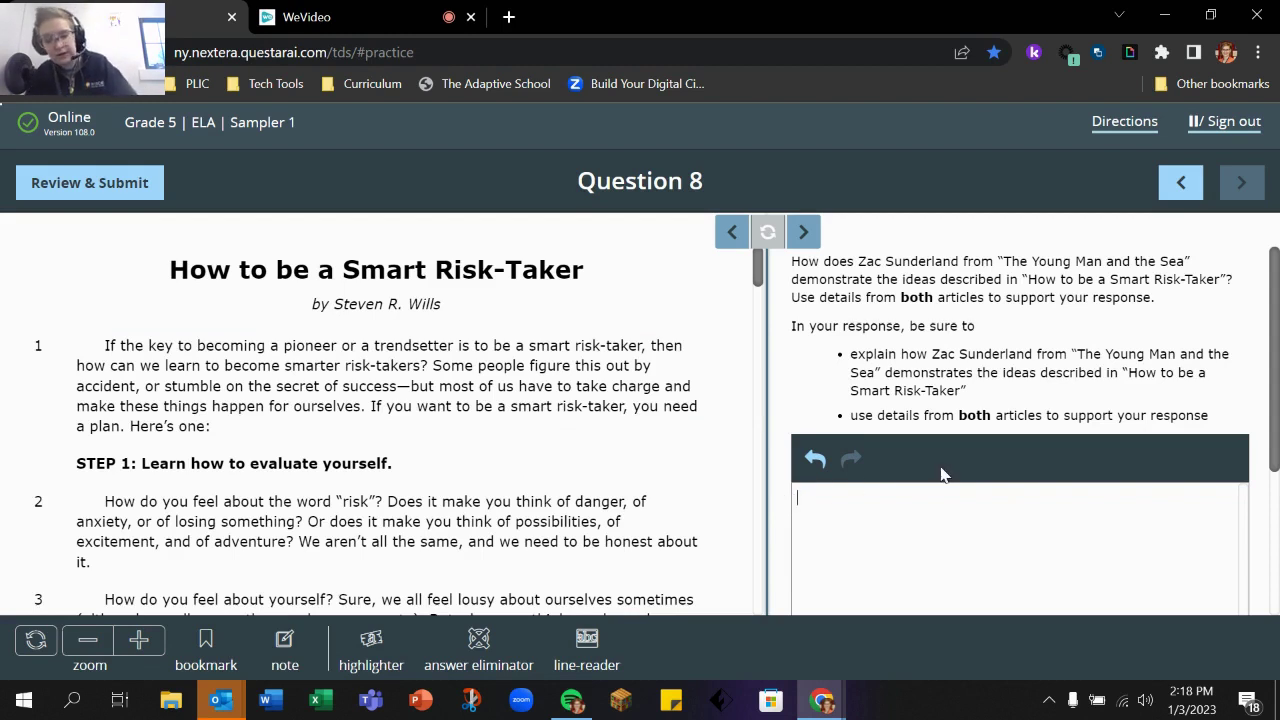
key(ctrl+v)
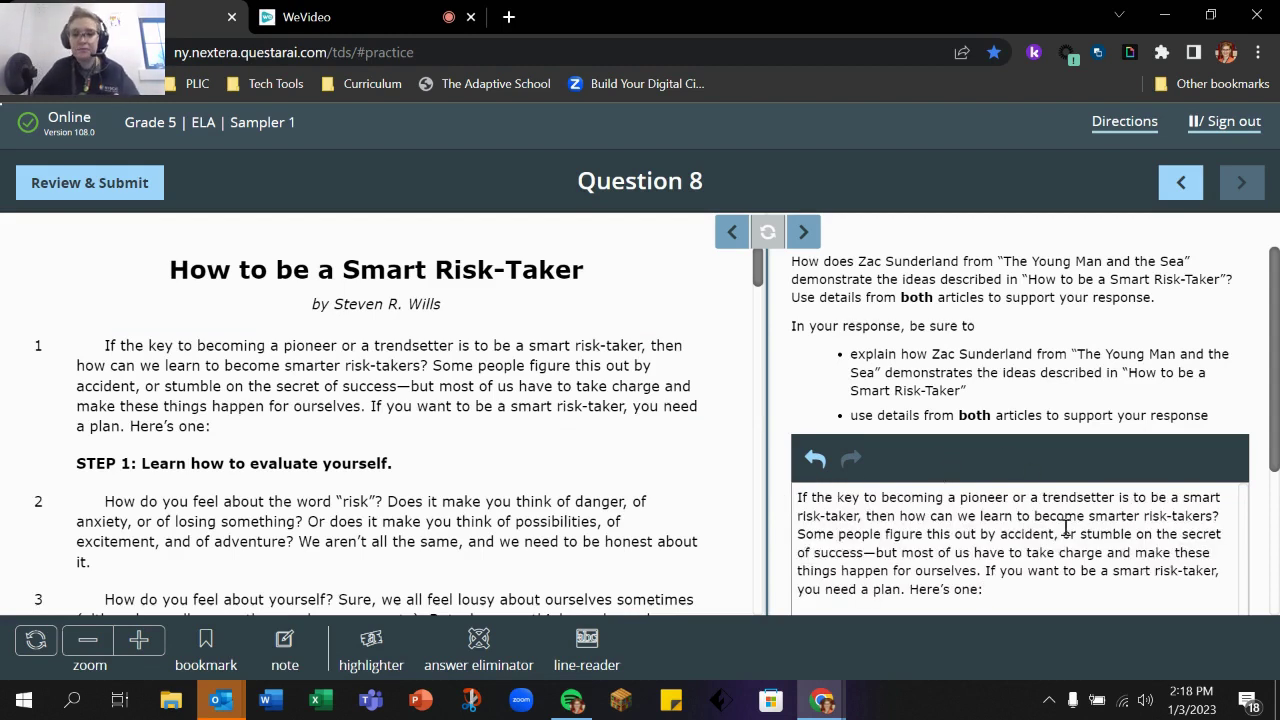
scroll(1066, 527, down, 1)
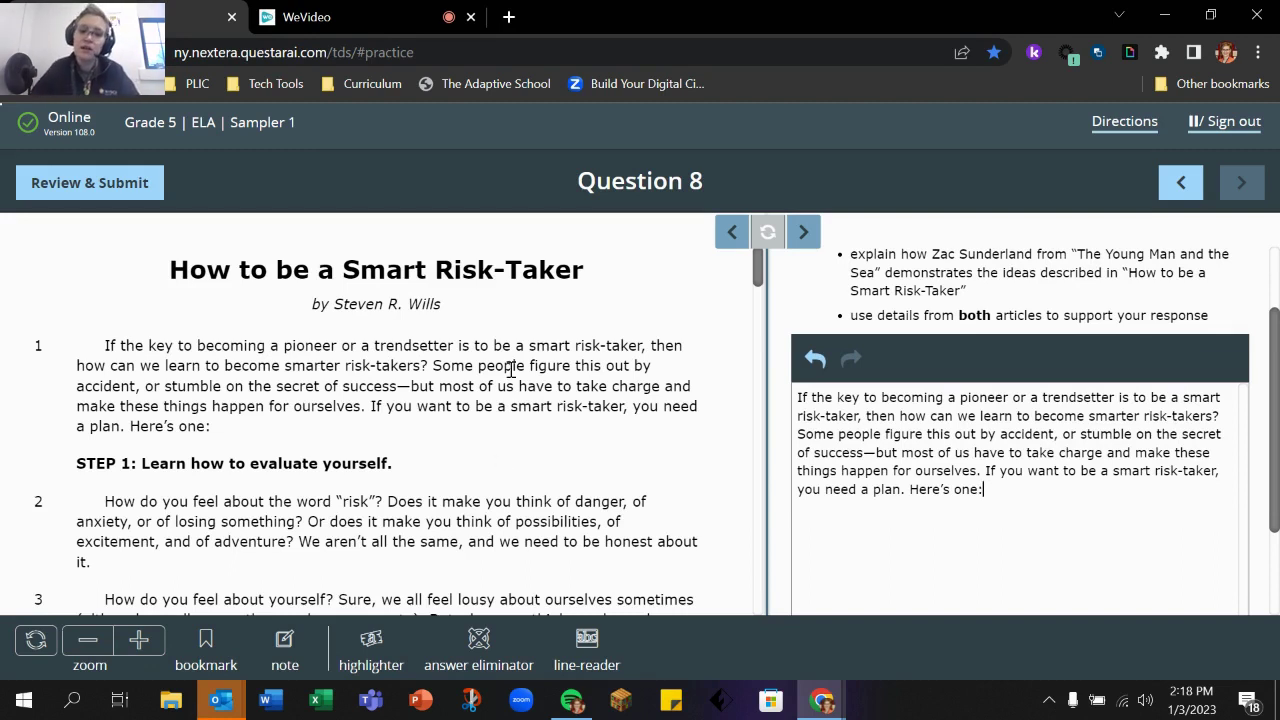
Step: Submit the test from the review summary, confirming submission with unanswered questions
click(89, 180)
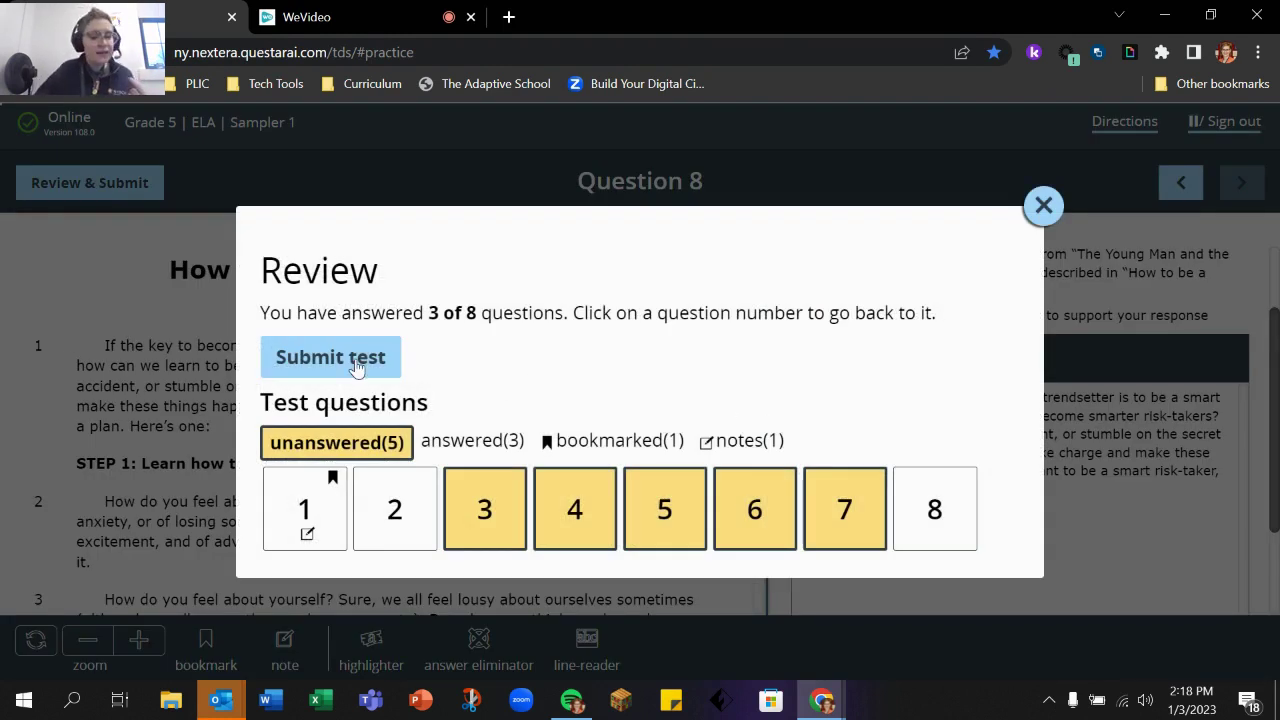
click(353, 364)
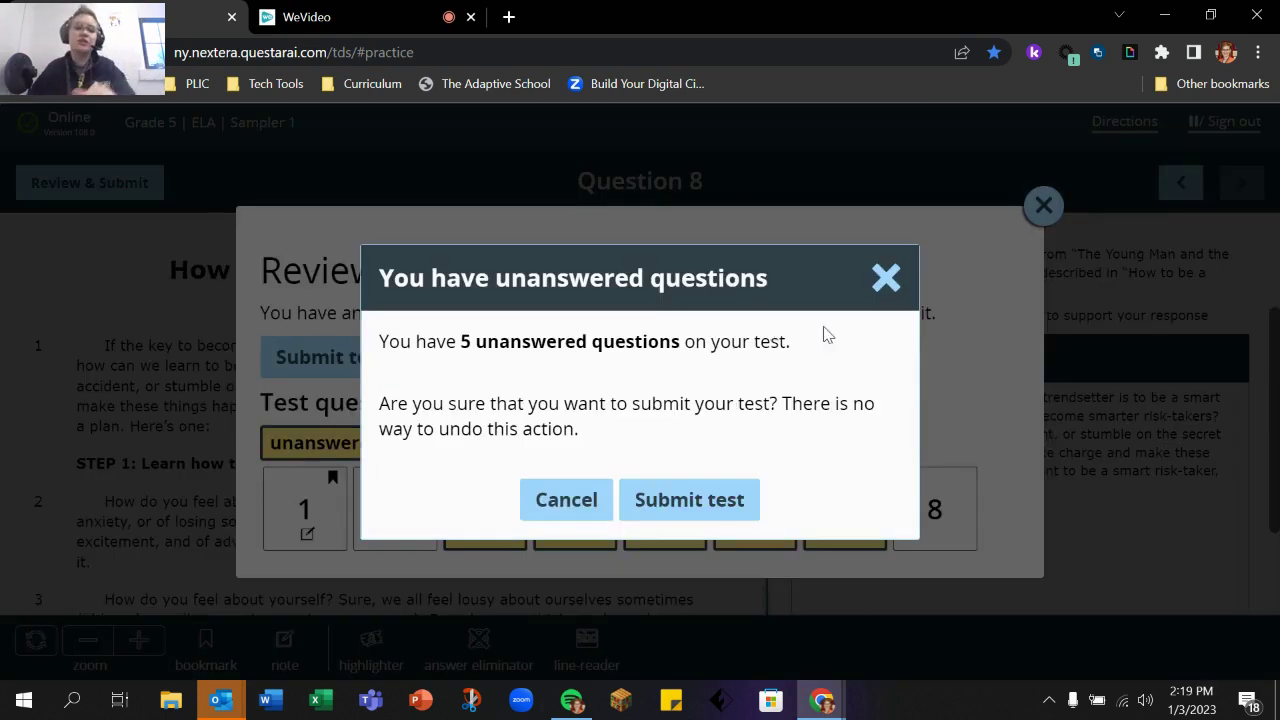
click(708, 503)
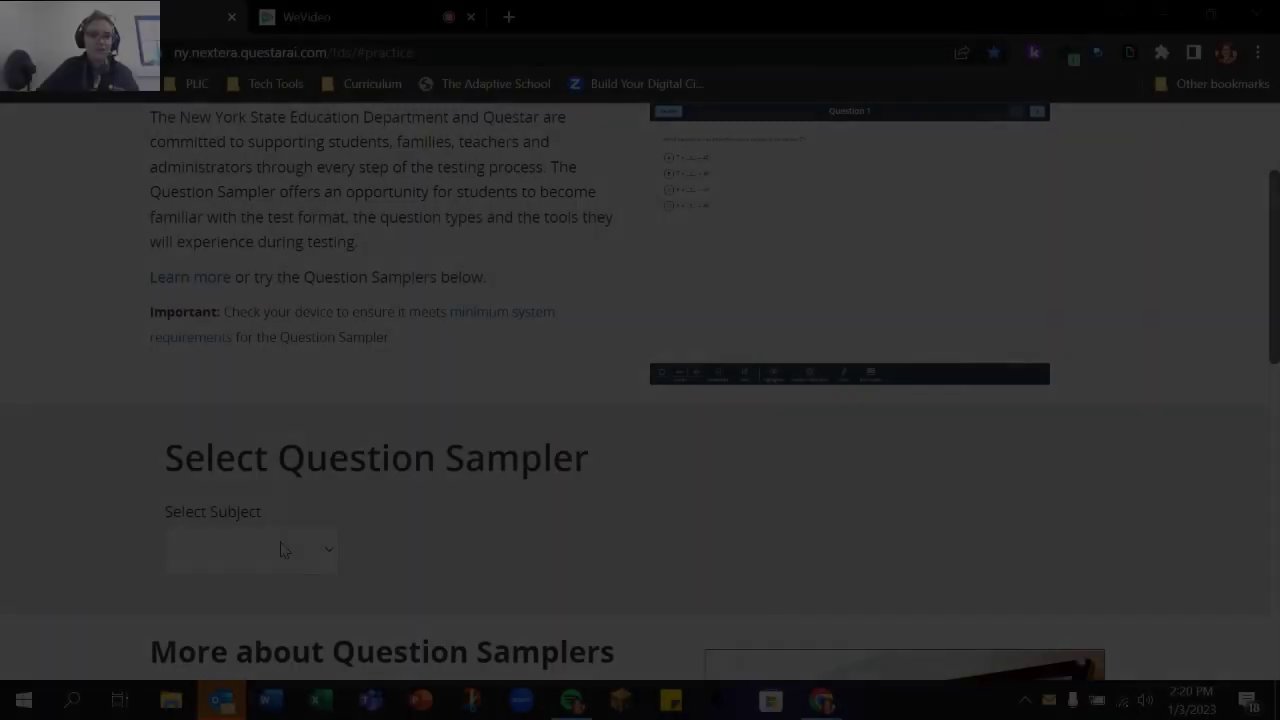
Step: Select the Math, Grade 5, Equation Editor Sampler as the question sampler
click(282, 549)
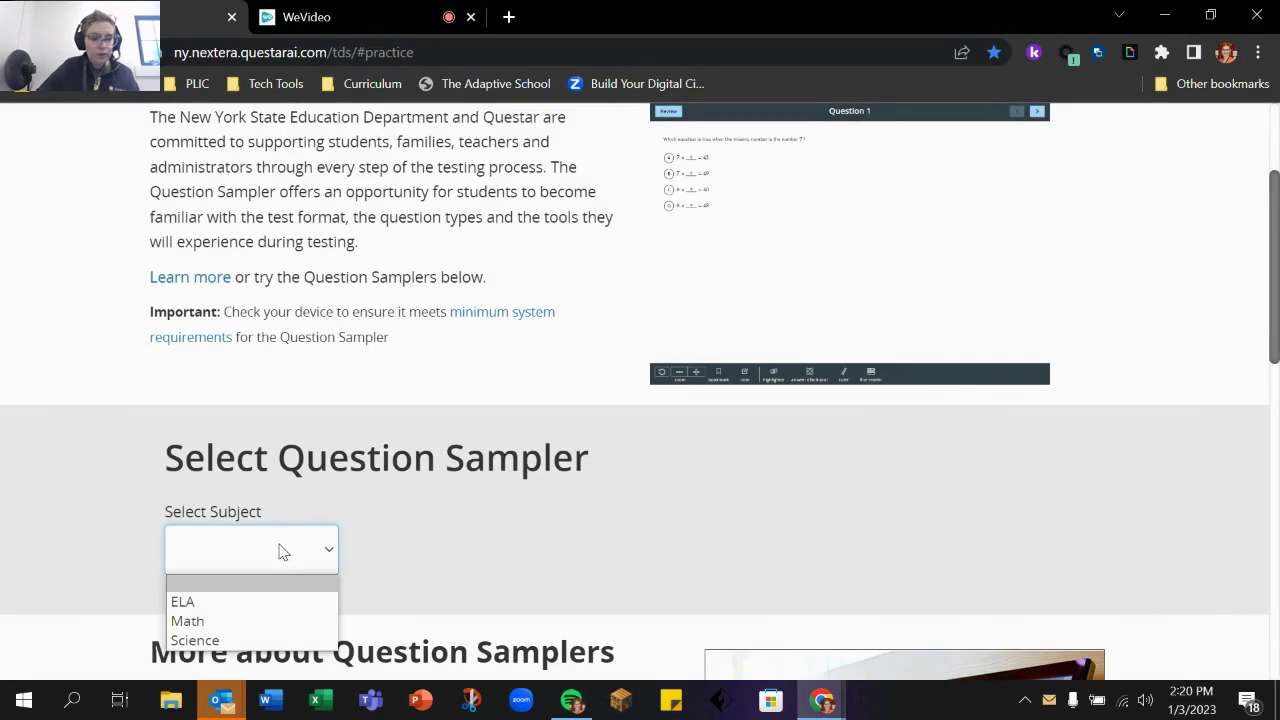
click(243, 621)
click(438, 556)
click(400, 456)
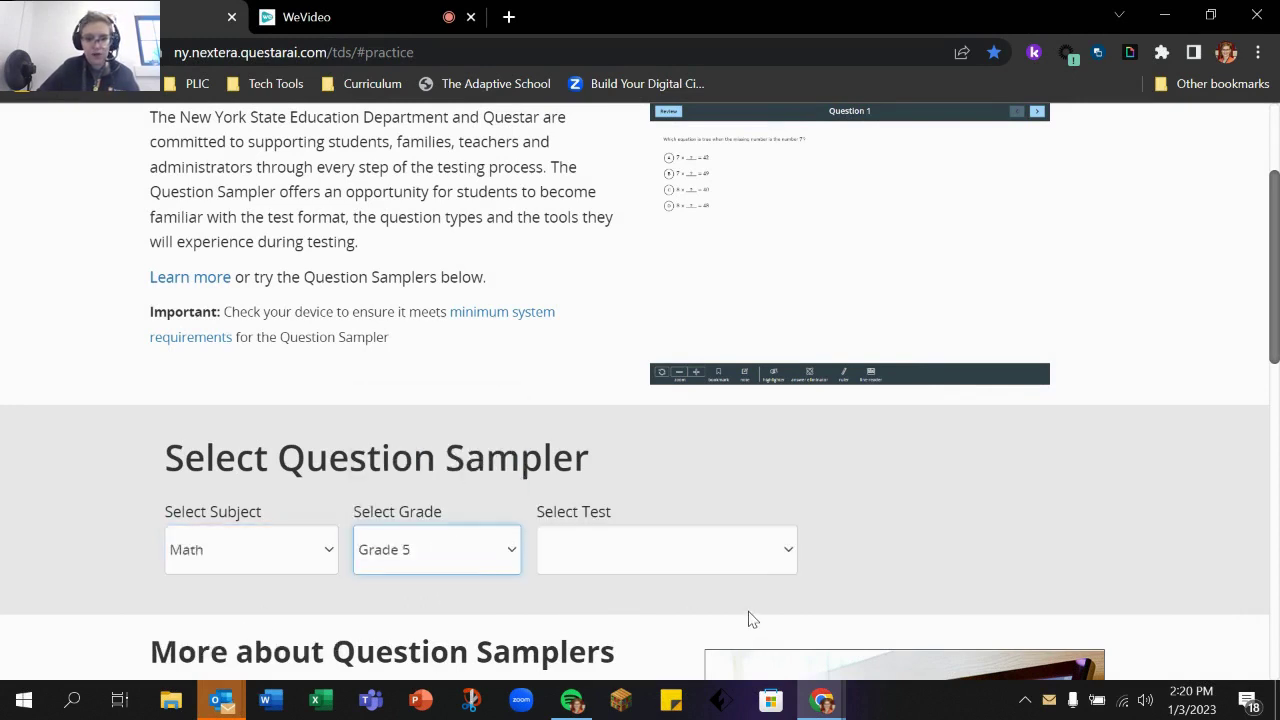
click(746, 557)
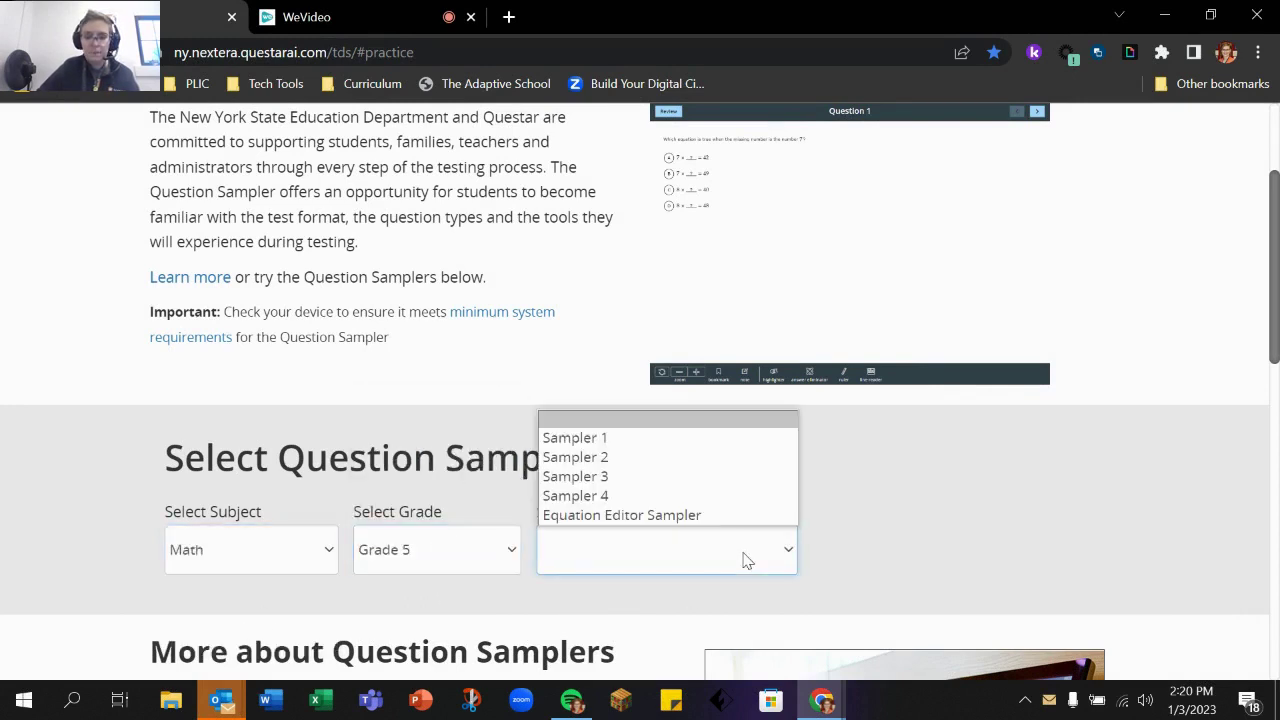
click(668, 518)
scroll(214, 629, down, 2)
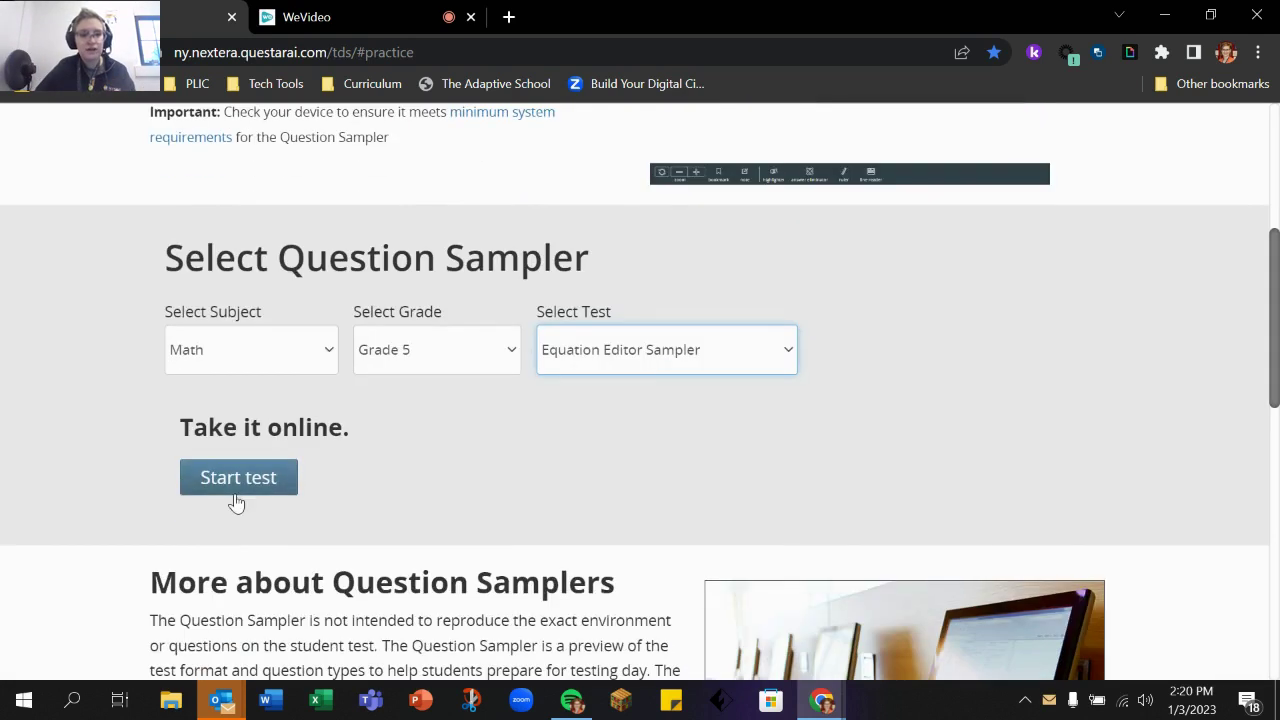
Step: Start the Equation Editor Sampler online, skipping its directions, to reach question 1
click(245, 477)
click(1020, 564)
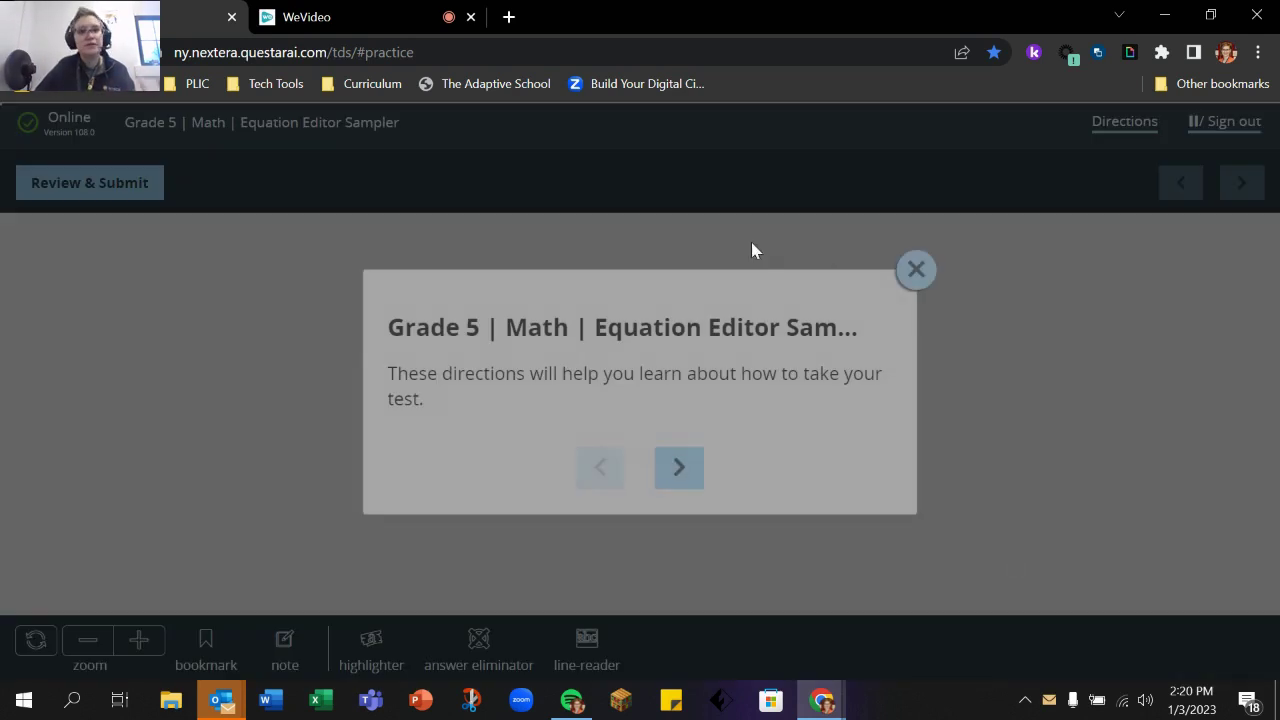
click(918, 283)
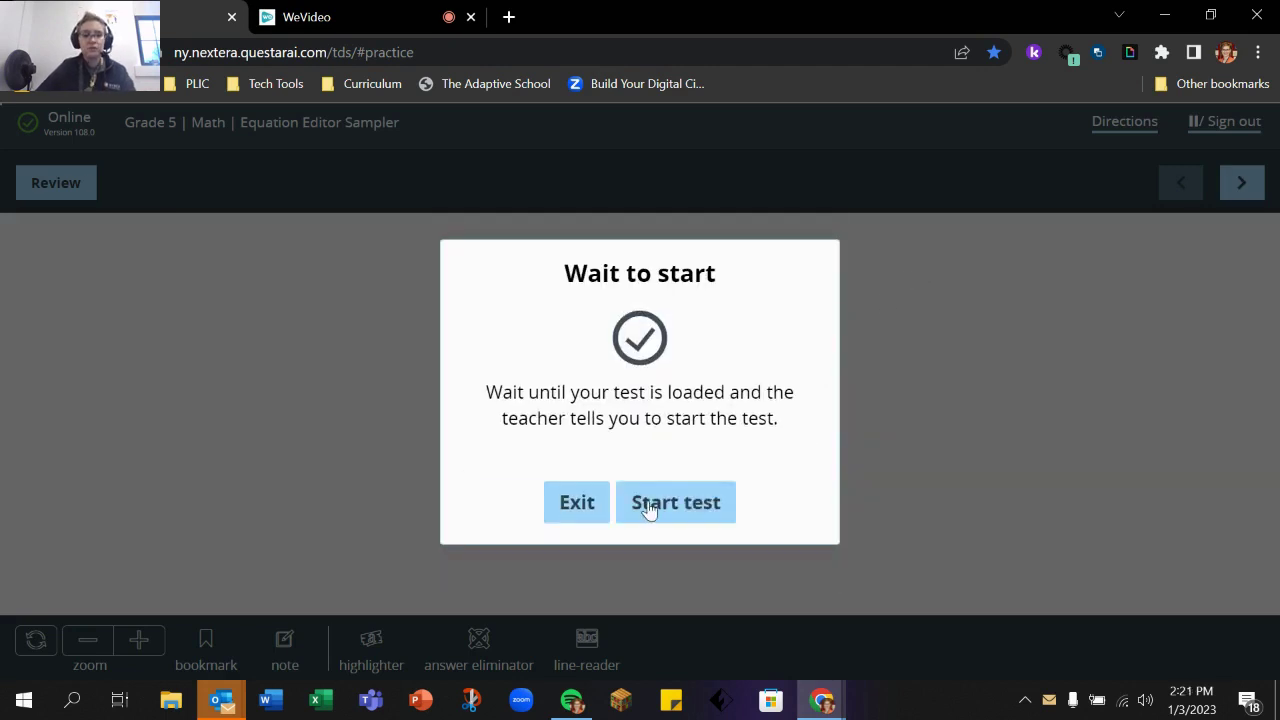
click(700, 512)
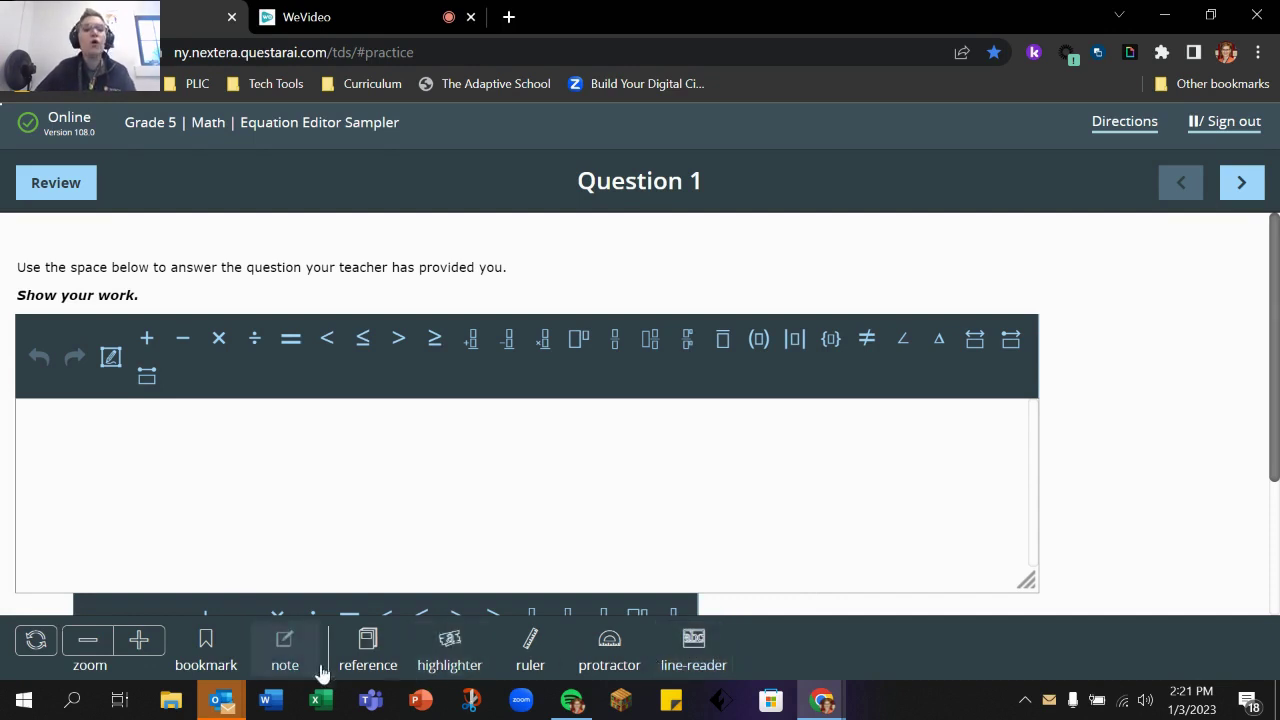
Step: Look through the Grade 5 Mathematics Reference Sheet's conversions and formulas, and close it
click(367, 650)
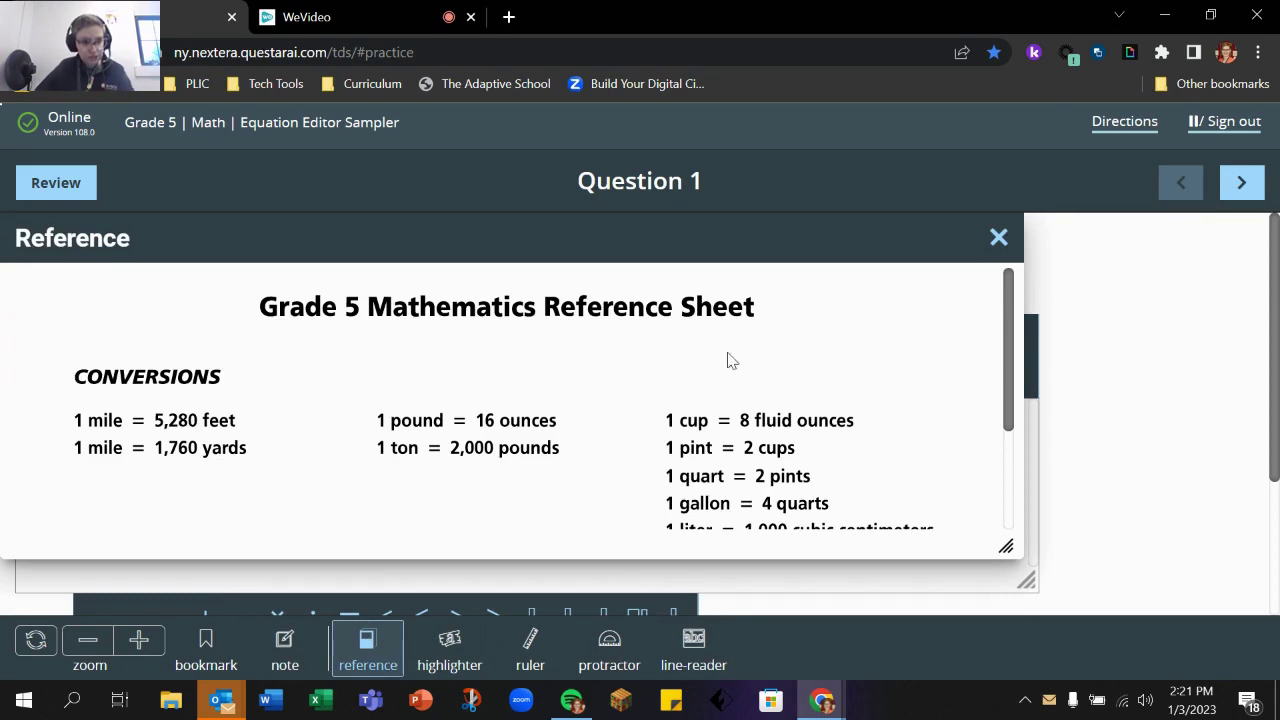
scroll(707, 380, down, 2)
scroll(707, 380, down, 1)
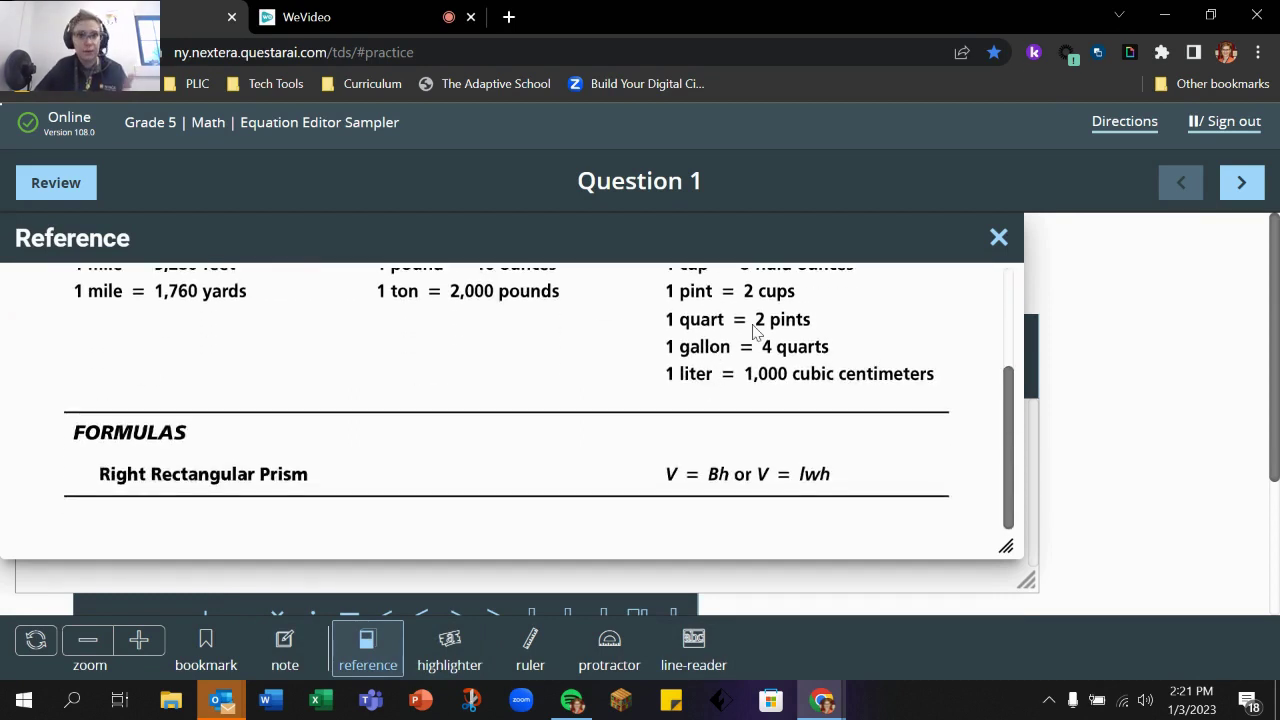
click(999, 237)
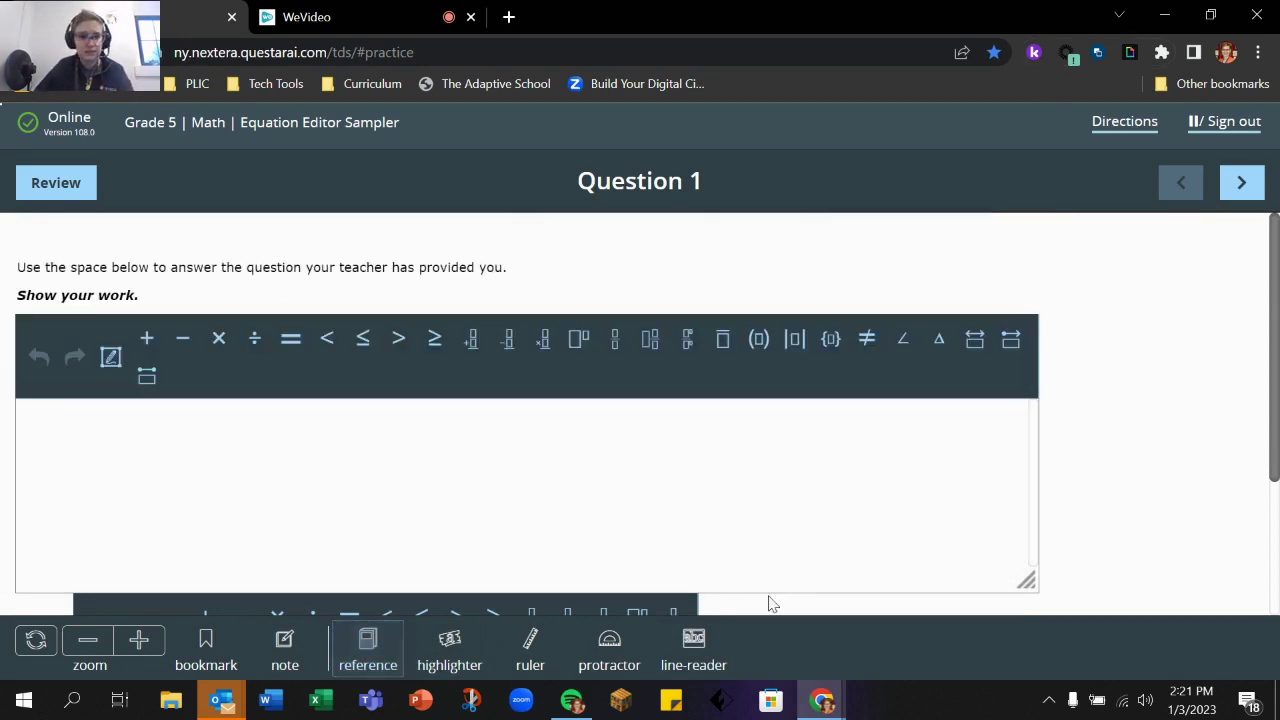
Step: Try out the ruler by moving it across question 1, and remove it
click(524, 640)
drag(342, 291, 751, 293)
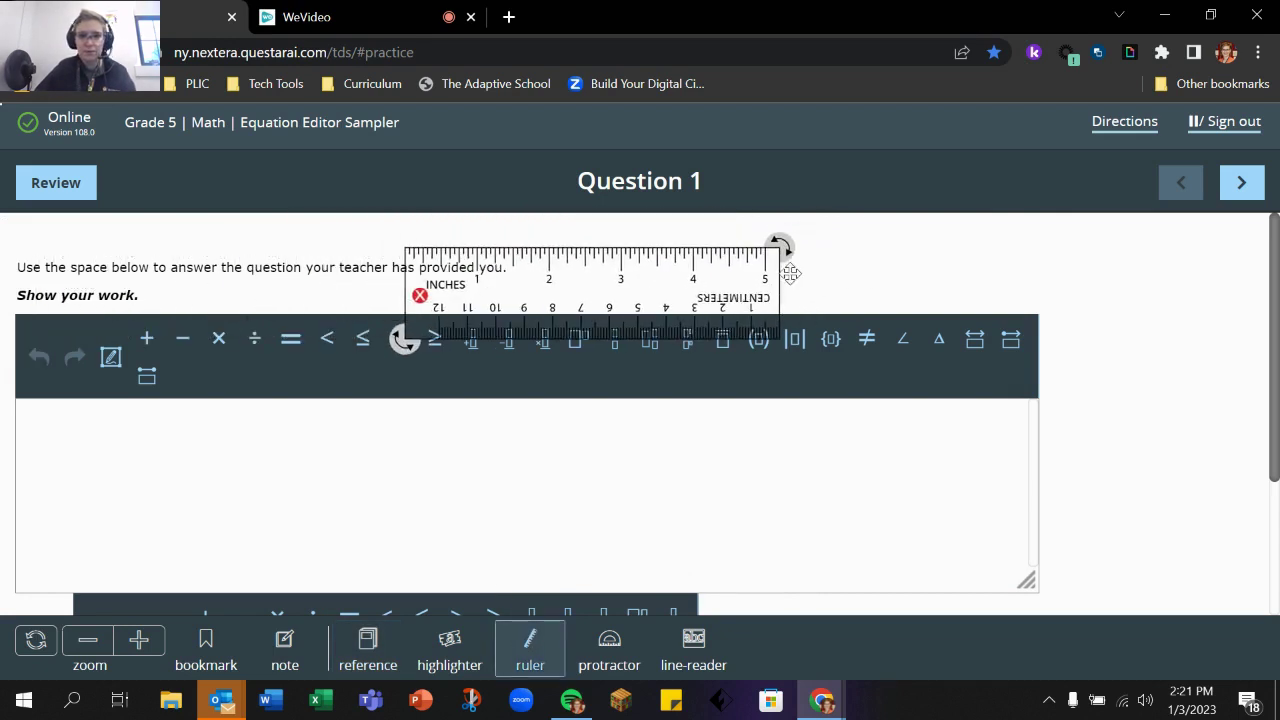
click(417, 289)
Step: Try out the protractor by moving it over the response area, rotating it and repositioning it, and remove it
click(607, 645)
drag(332, 390, 824, 451)
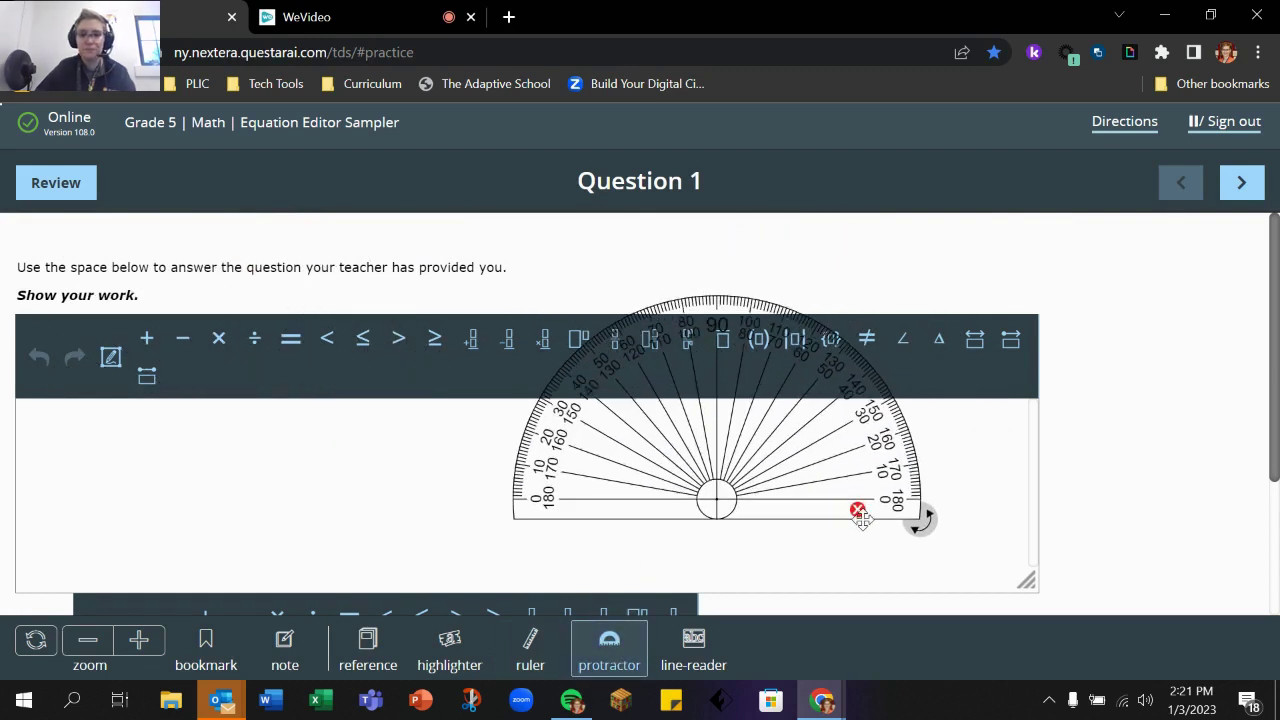
drag(920, 518, 667, 475)
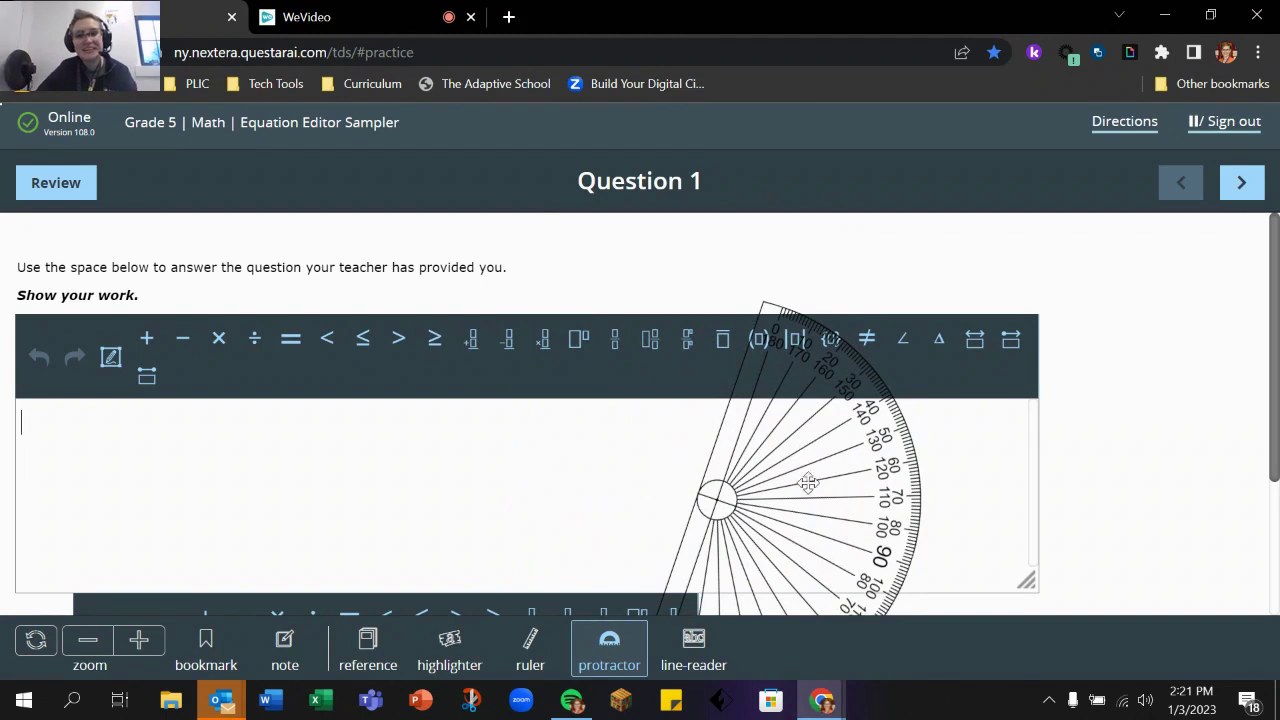
drag(808, 483, 791, 388)
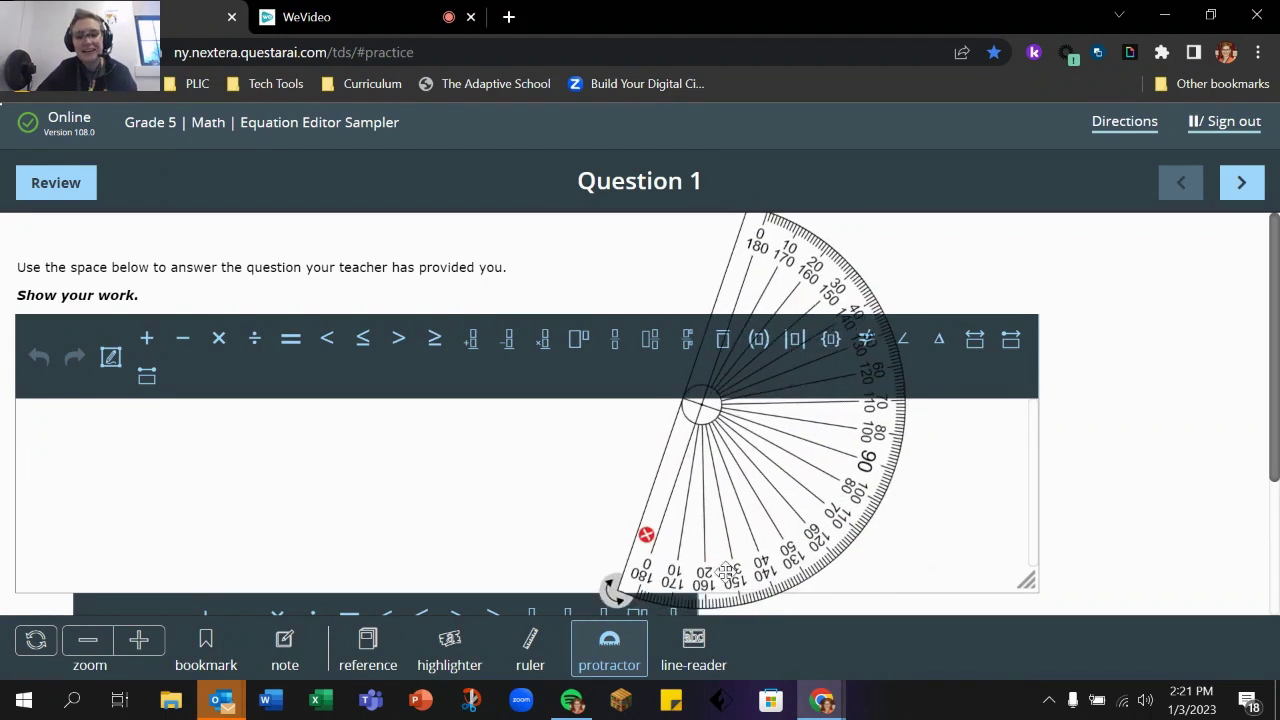
click(646, 535)
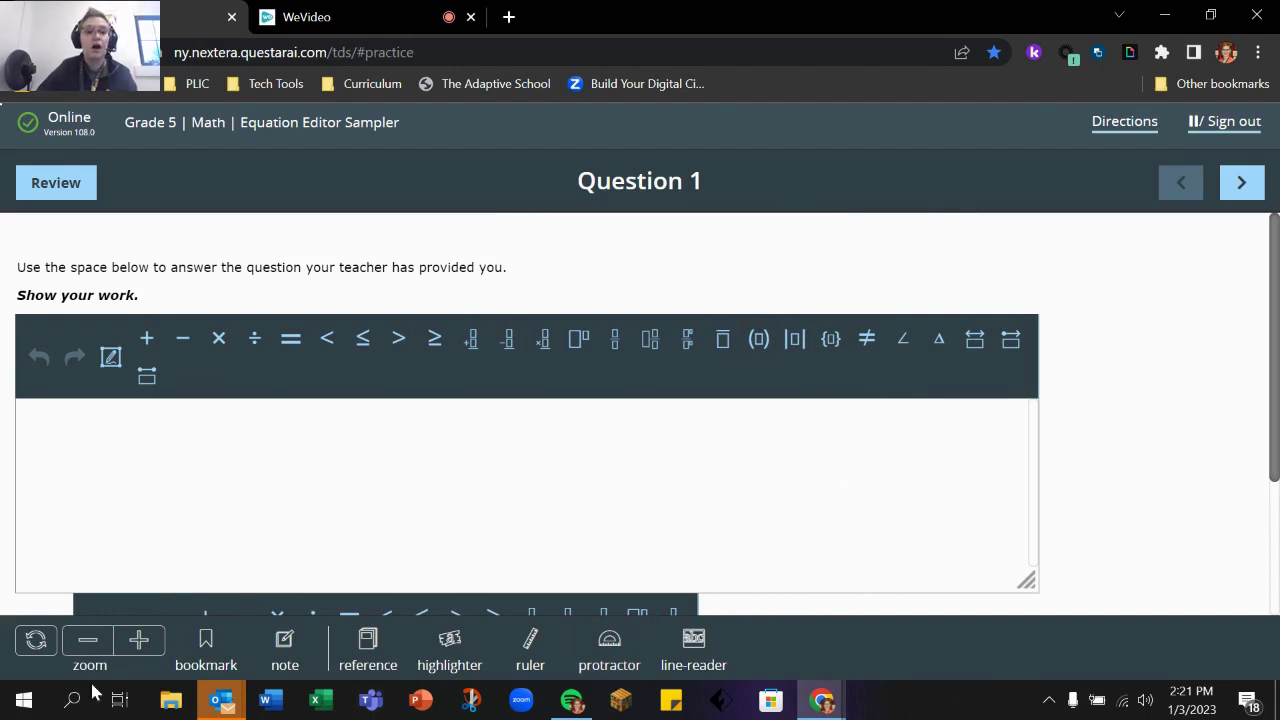
Step: Look over question 1's instructions, its work space and the separate Answer box
scroll(891, 477, down, 1)
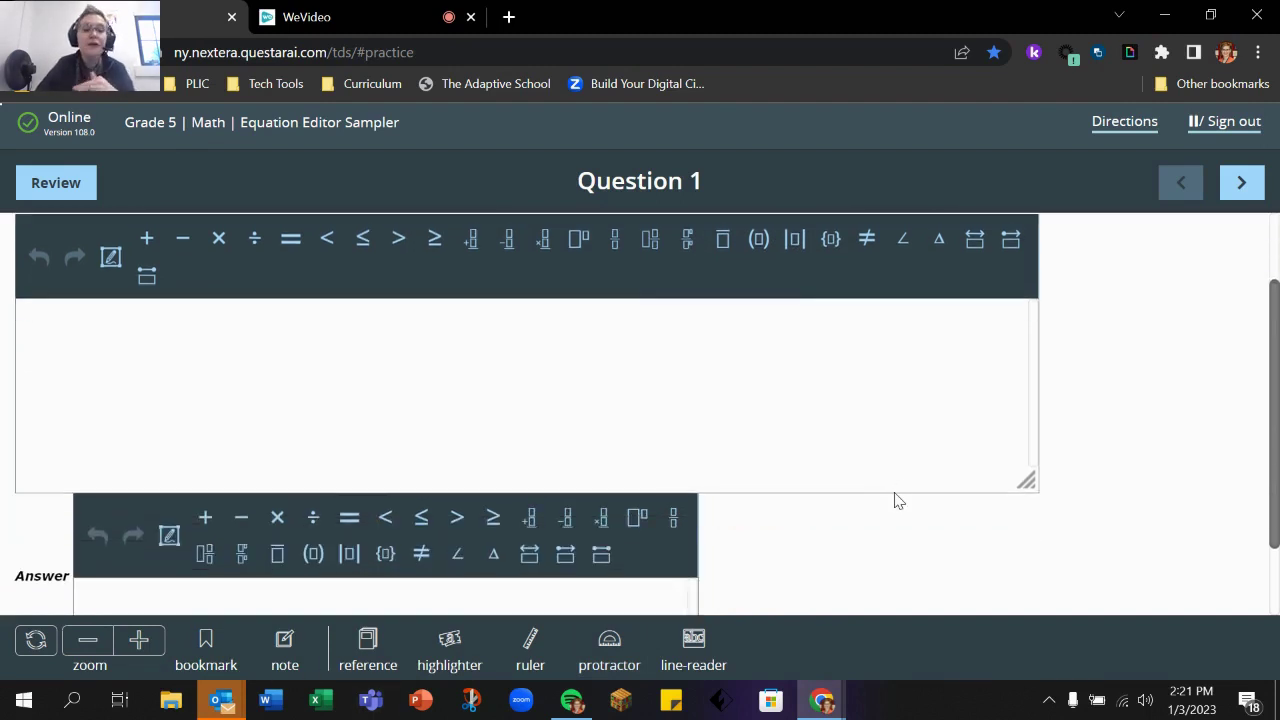
scroll(897, 500, up, 1)
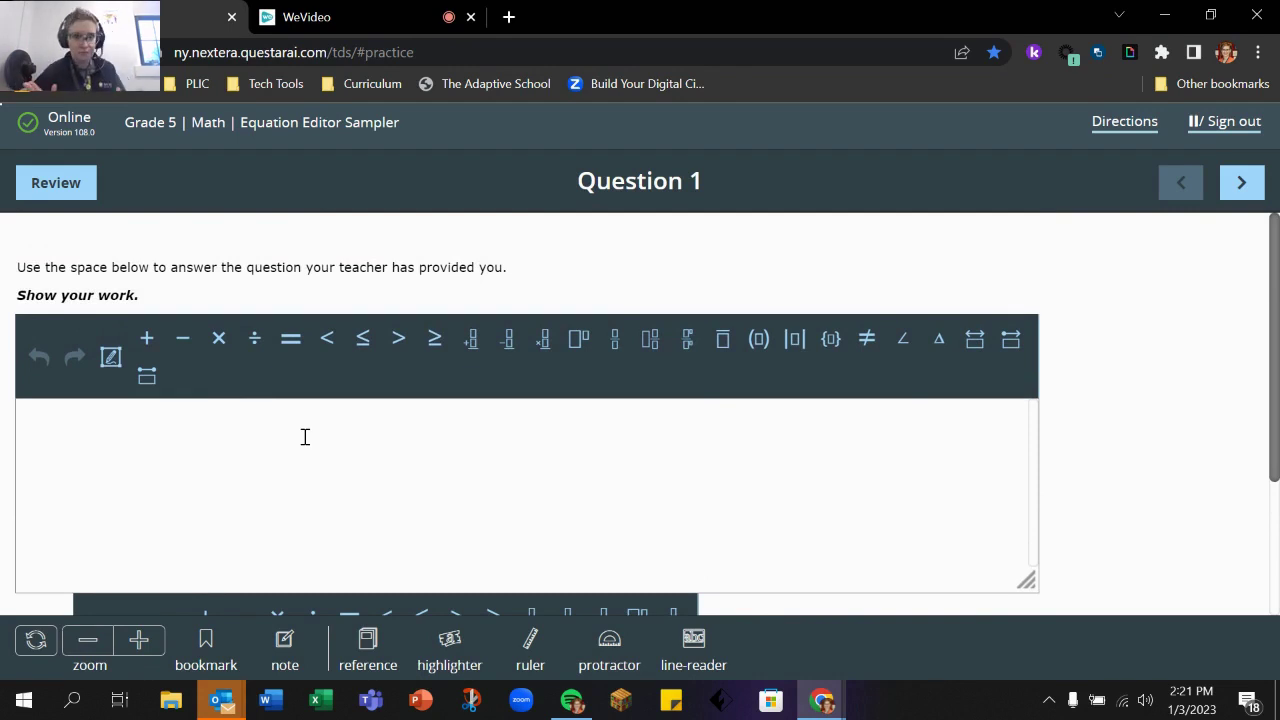
scroll(917, 423, down, 2)
scroll(1043, 406, up, 2)
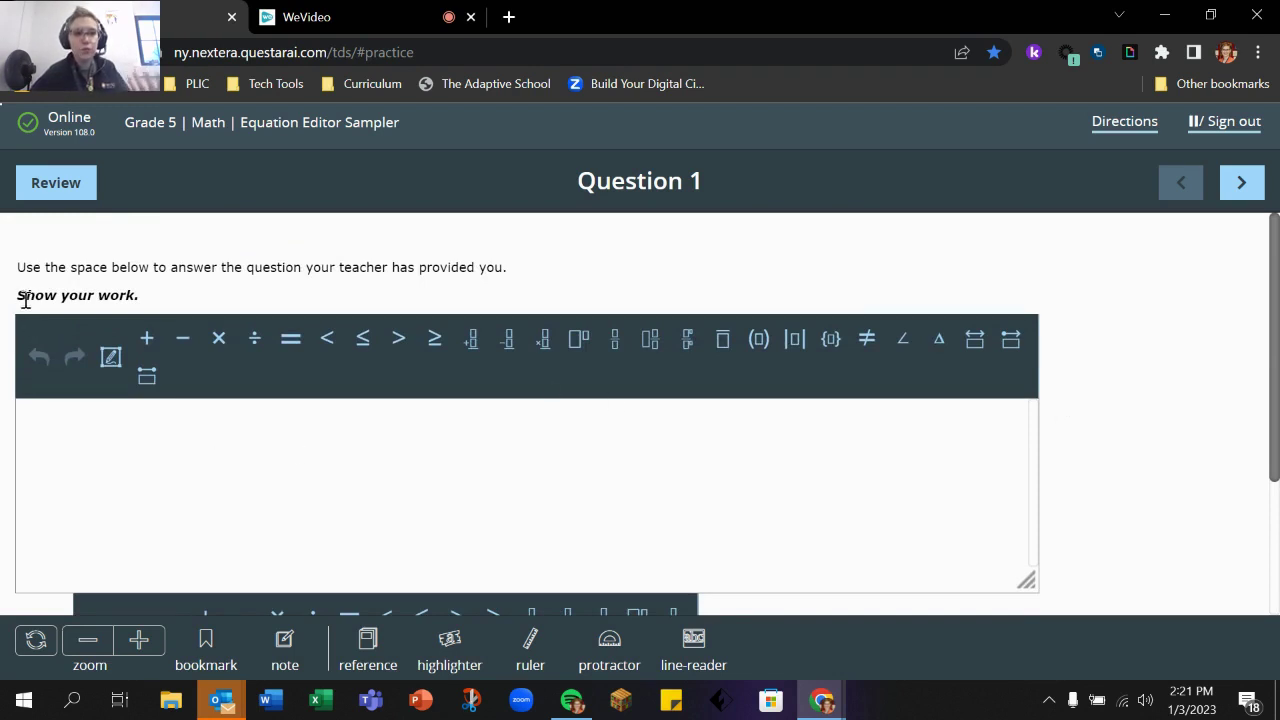
scroll(186, 336, down, 2)
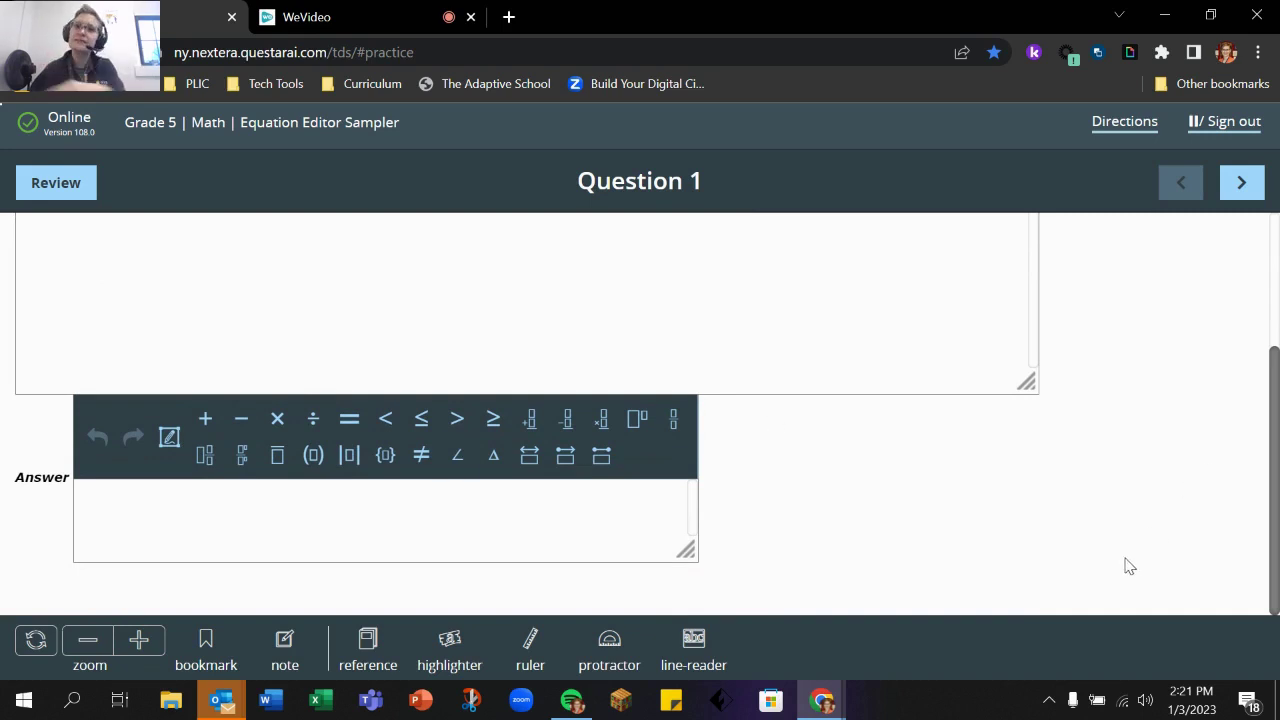
scroll(1105, 480, up, 2)
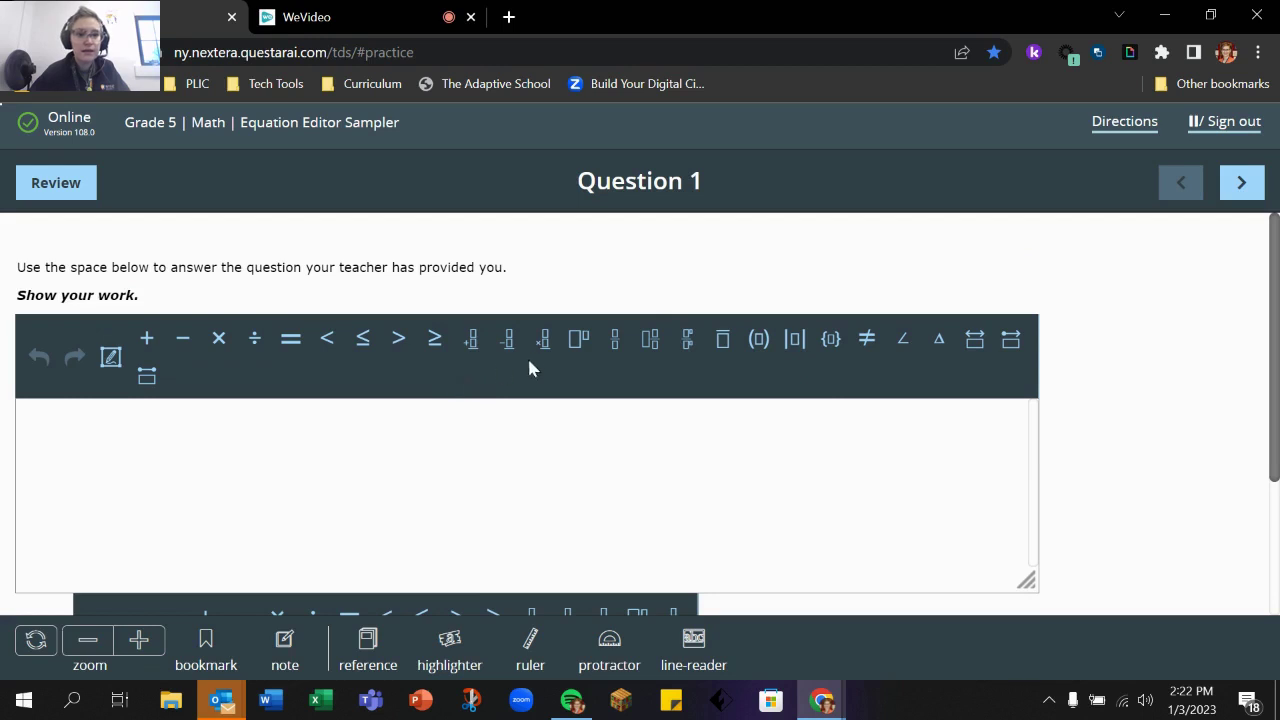
Step: Enter the mixed number 4 1/2 in question 1's work space with the mixed-fraction template
click(651, 340)
click(37, 429)
text(4)
key(Right)
text(1)
click(62, 462)
text(2)
key(Right)
click(55, 418)
click(58, 449)
click(226, 501)
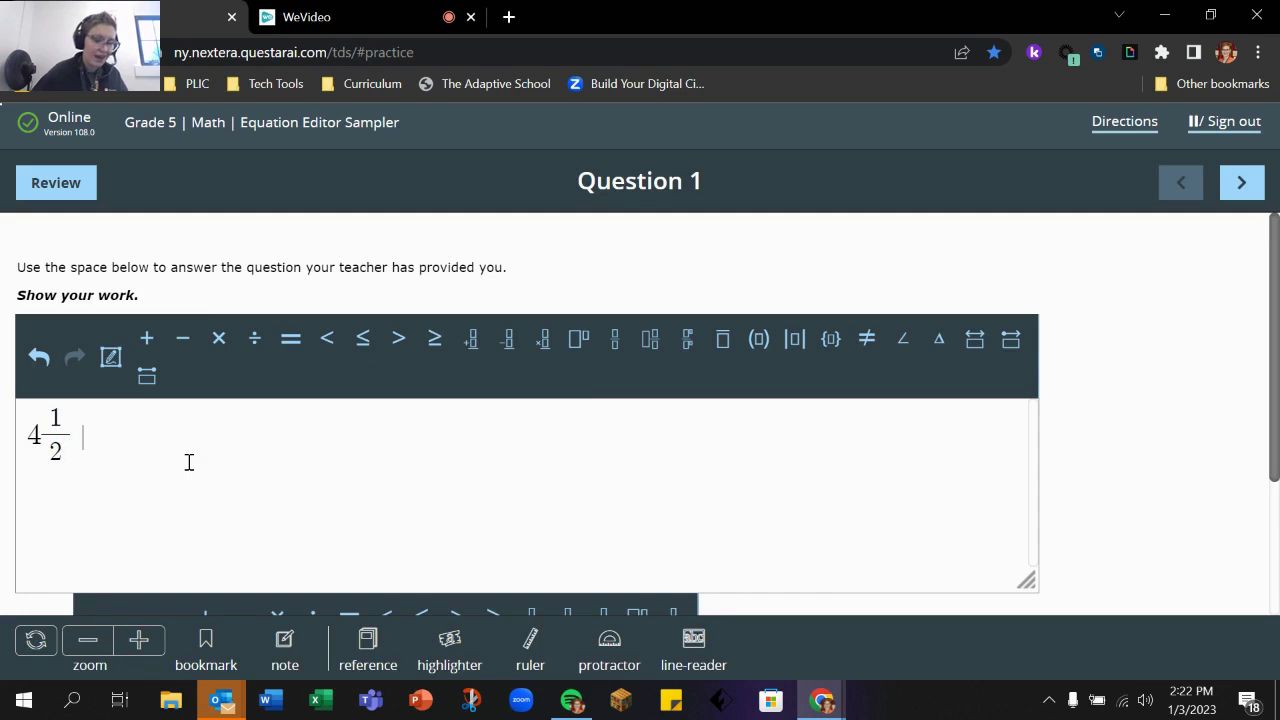
Step: Add 34 under a double-headed arrow line symbol after the mixed number, followed by two plus signs
click(983, 346)
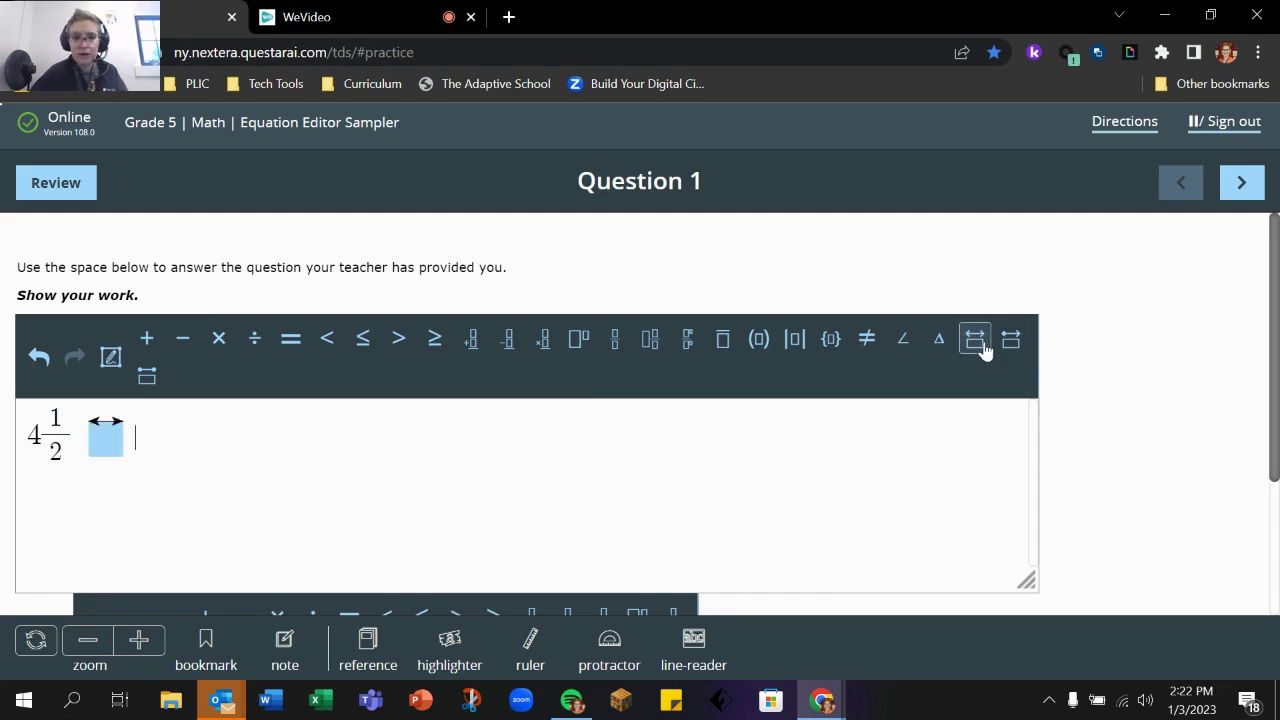
click(108, 440)
text(34)
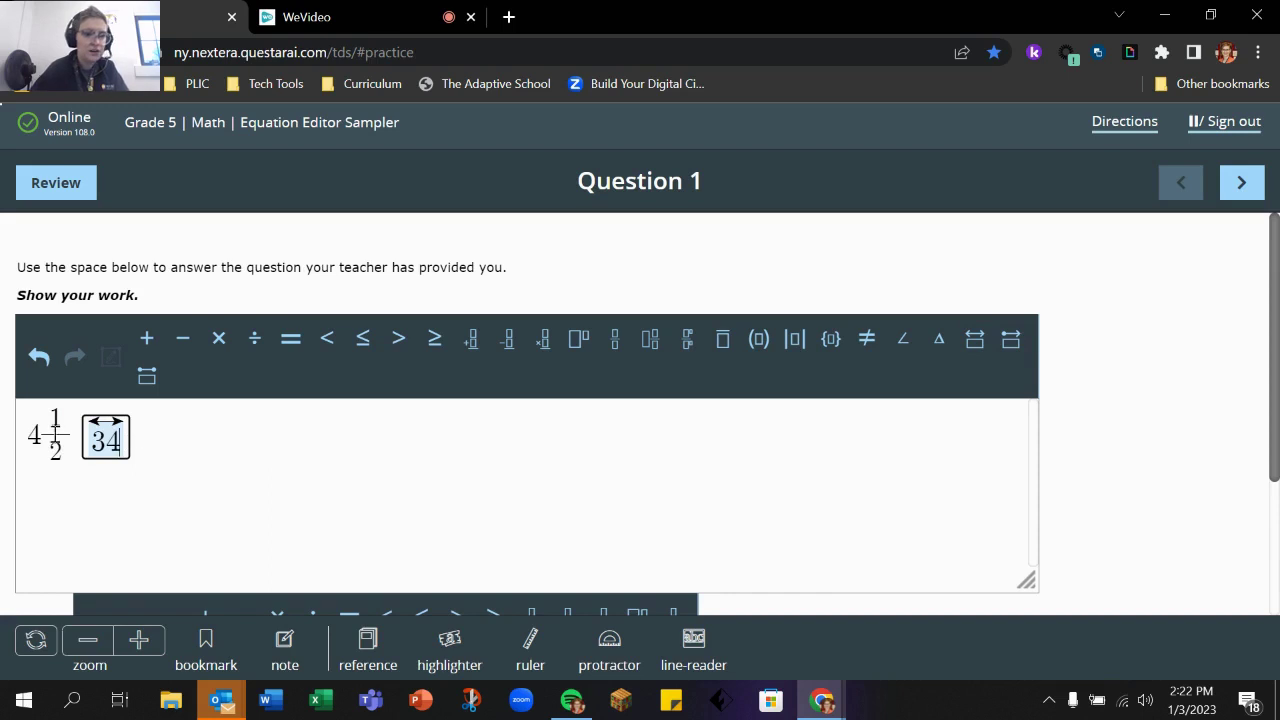
click(251, 457)
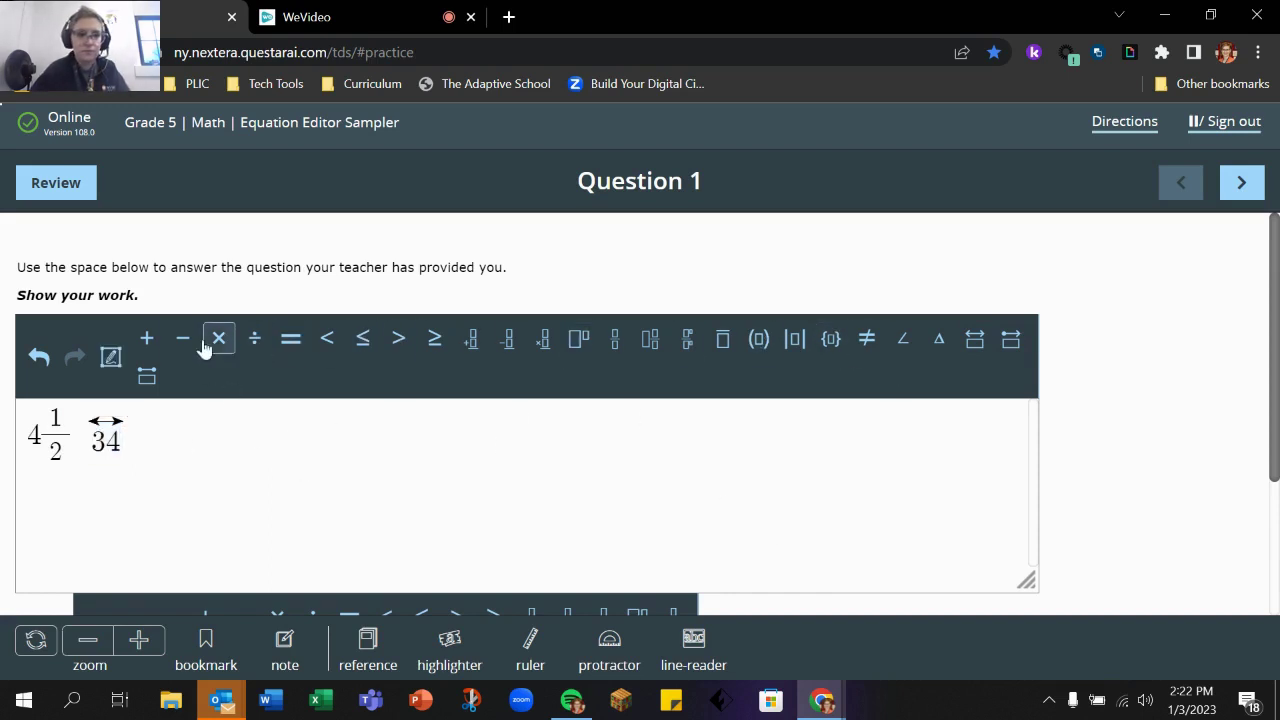
click(152, 343)
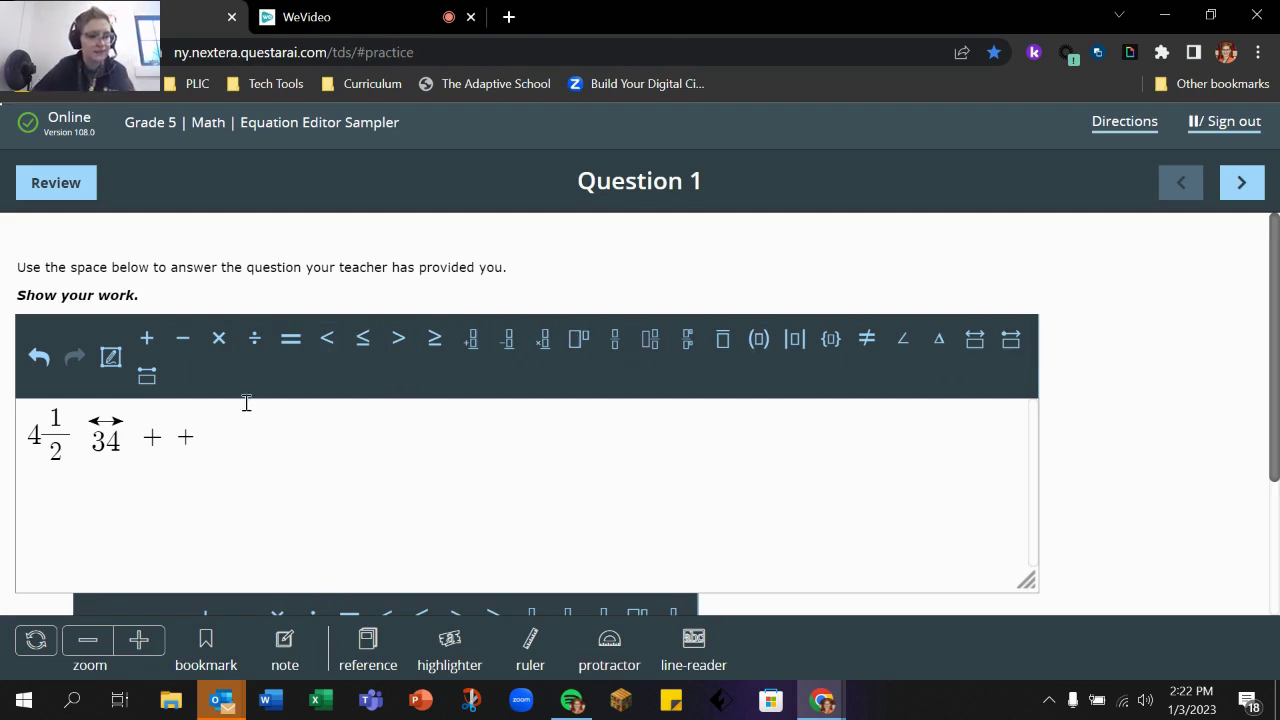
Step: Open a drawing for the work space and sketch 3 1/2 with a long horizontal double-headed arrow beside it
click(110, 358)
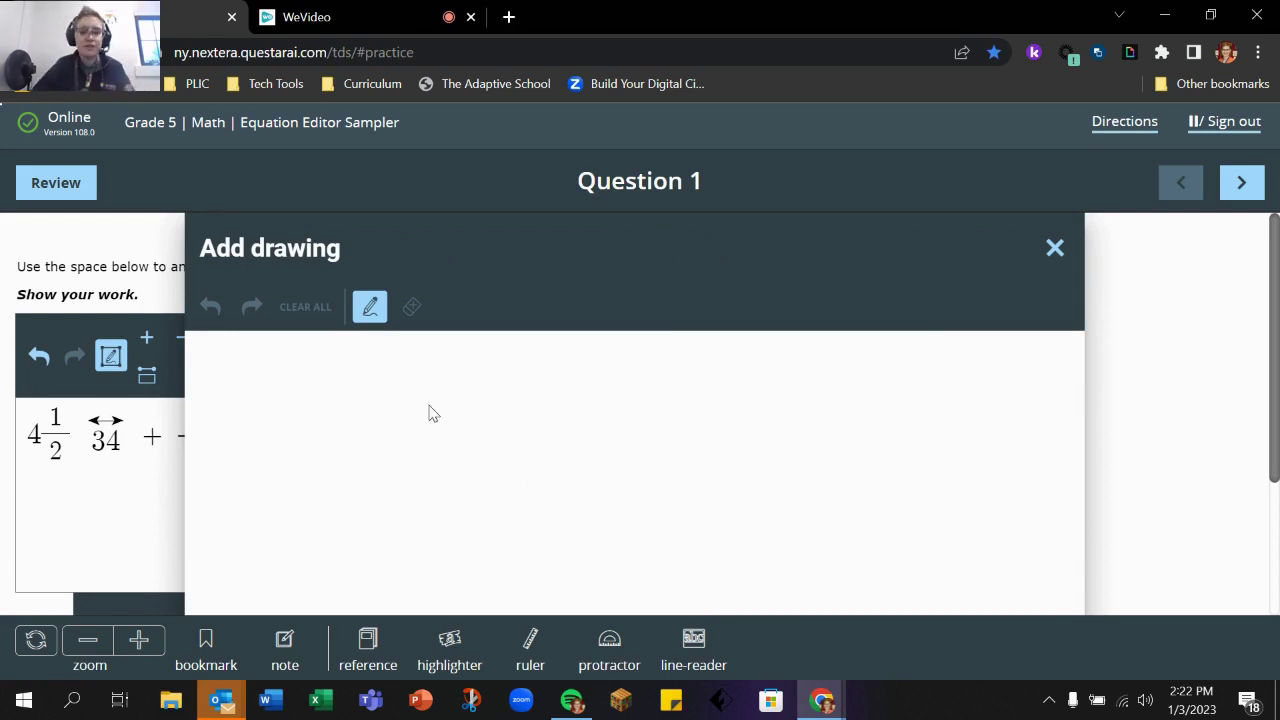
mouse_move(345, 404)
mouse_down()
mouse_move(371, 397)
mouse_move(391, 428)
mouse_move(331, 489)
mouse_up()
mouse_move(476, 372)
mouse_down()
mouse_move(469, 398)
mouse_move(495, 411)
mouse_move(472, 477)
mouse_move(491, 477)
mouse_up()
mouse_move(643, 425)
mouse_down()
mouse_move(800, 430)
mouse_move(999, 411)
mouse_move(630, 423)
mouse_move(656, 458)
mouse_up()
drag(983, 392, 1000, 448)
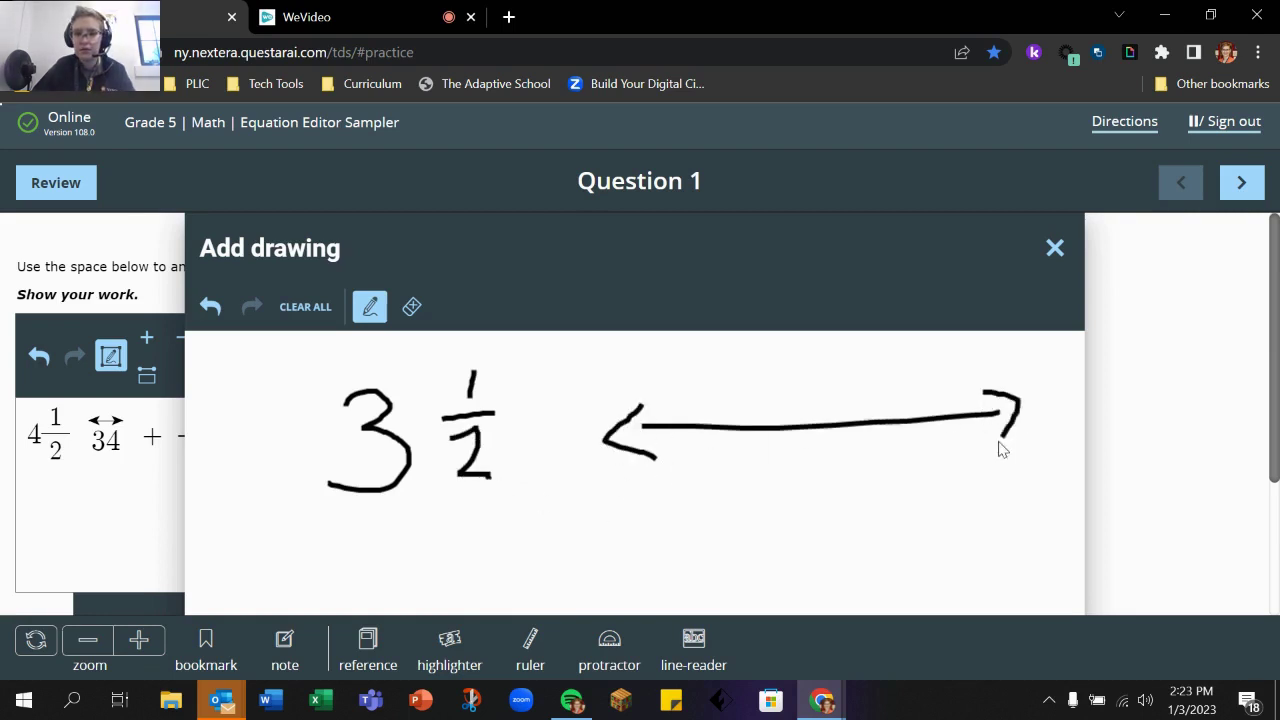
Step: Add ticks labelled 3 and 4 plus an unlabelled midpoint tick to the sketched number line, and insert the drawing into the work space
drag(683, 405, 686, 447)
drag(952, 390, 957, 440)
mouse_move(678, 462)
mouse_down()
mouse_move(706, 494)
mouse_move(677, 497)
mouse_up()
click(947, 453)
mouse_move(947, 453)
mouse_down()
mouse_move(977, 463)
mouse_move(960, 486)
mouse_up()
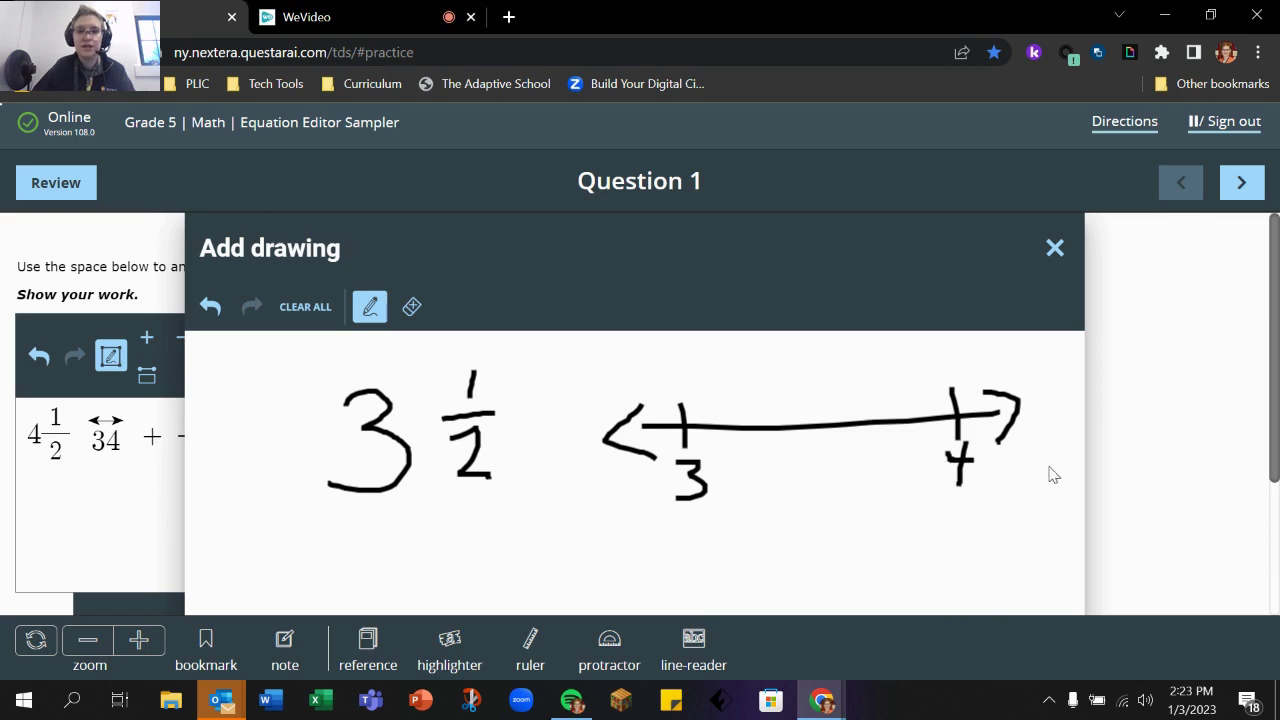
scroll(1034, 491, down, 1)
drag(822, 312, 821, 338)
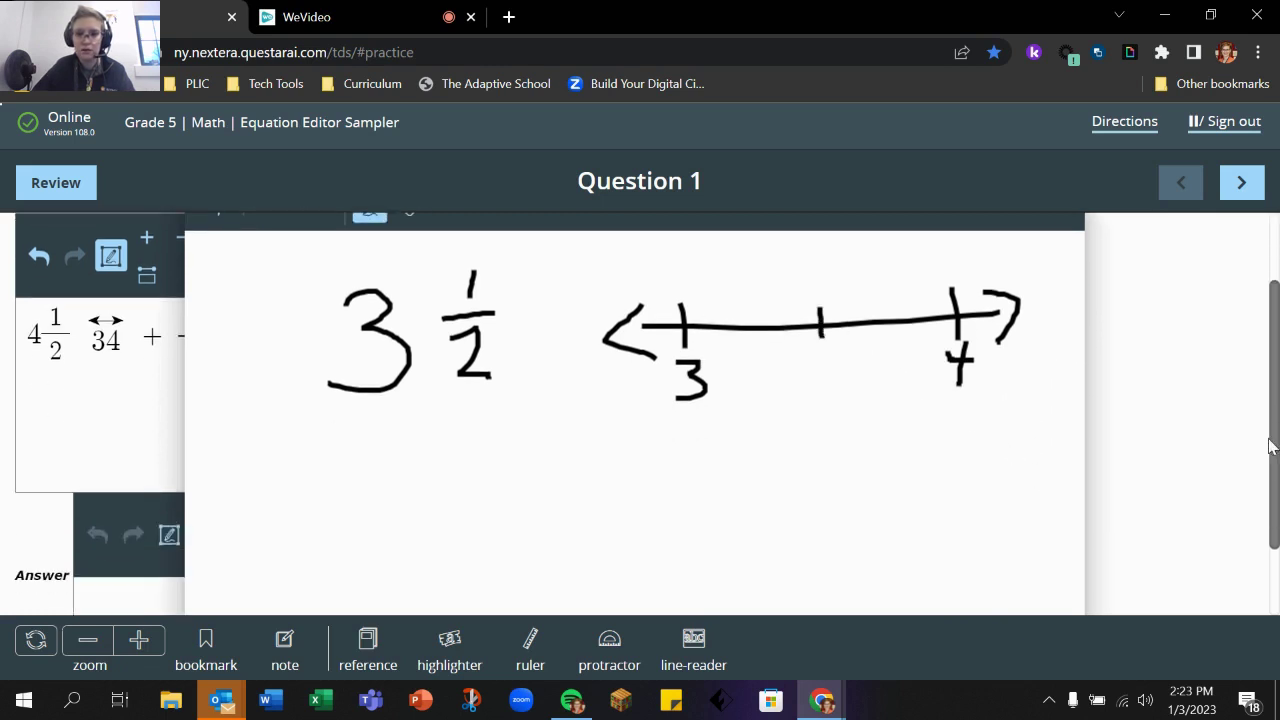
scroll(1270, 445, down, 1)
click(991, 585)
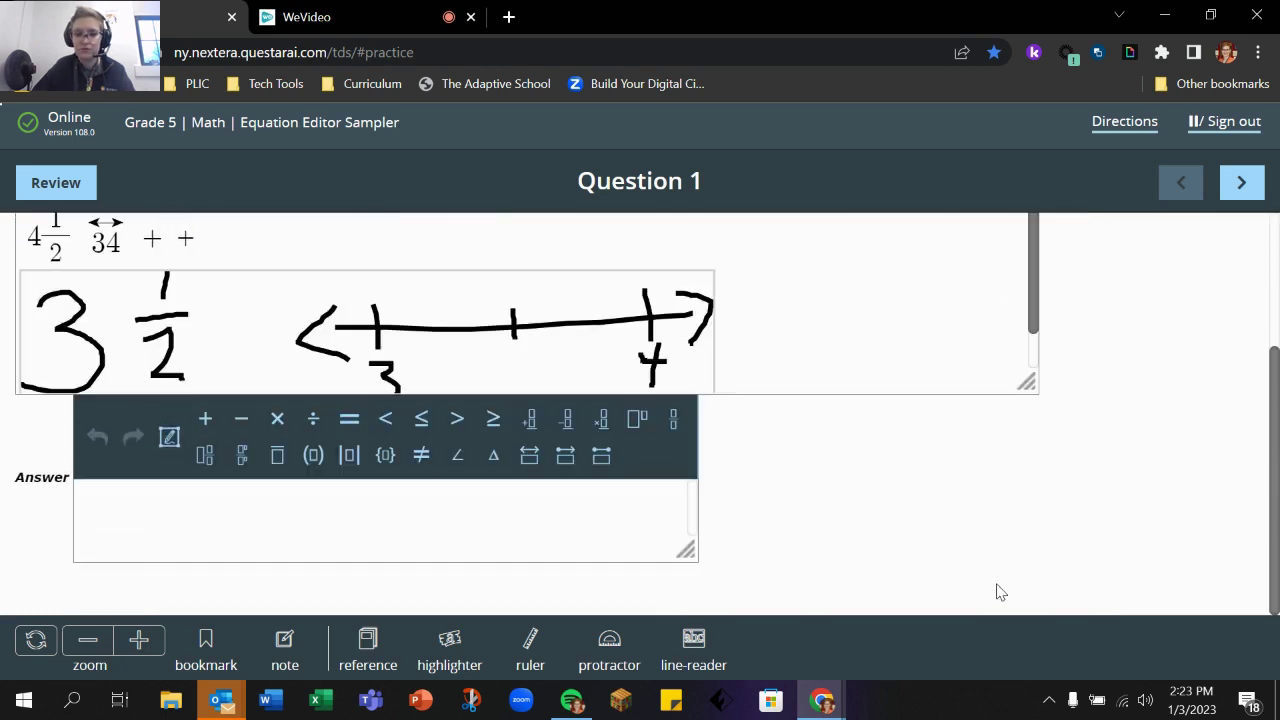
Step: Select the inserted number line drawing in question 1's work space and delete it, keeping the typed expressions
scroll(876, 482, up, 1)
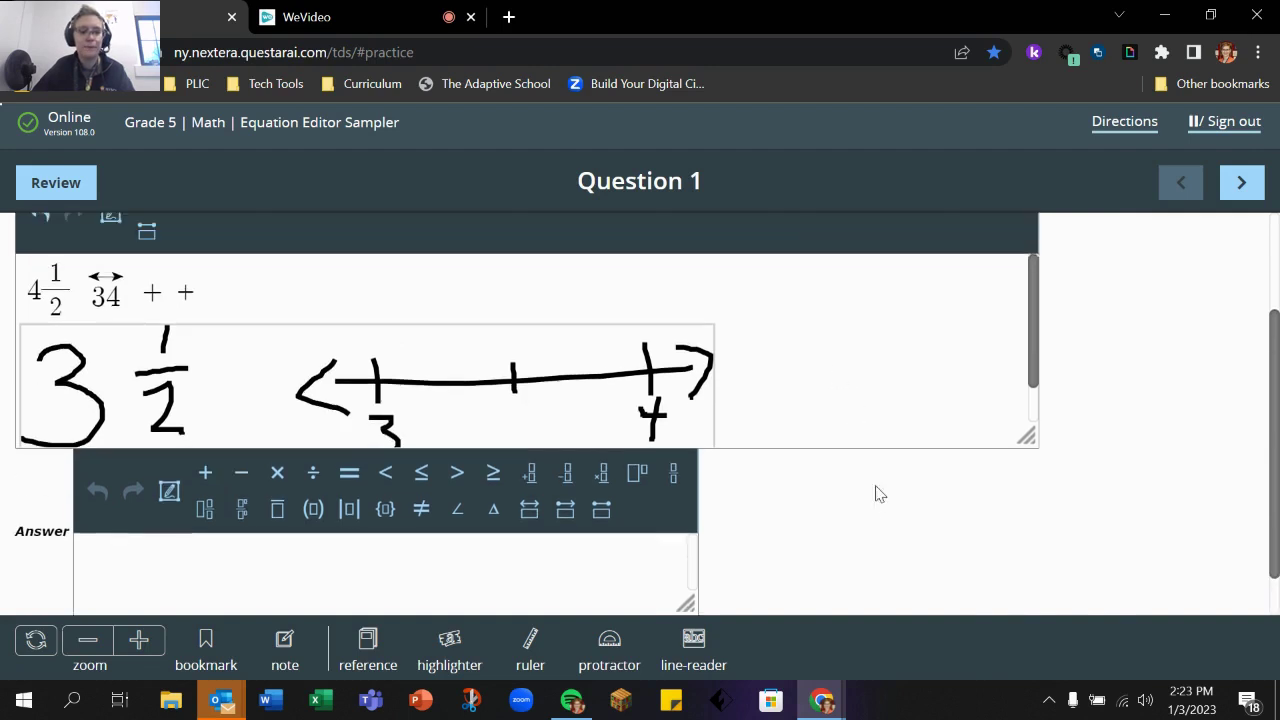
click(611, 411)
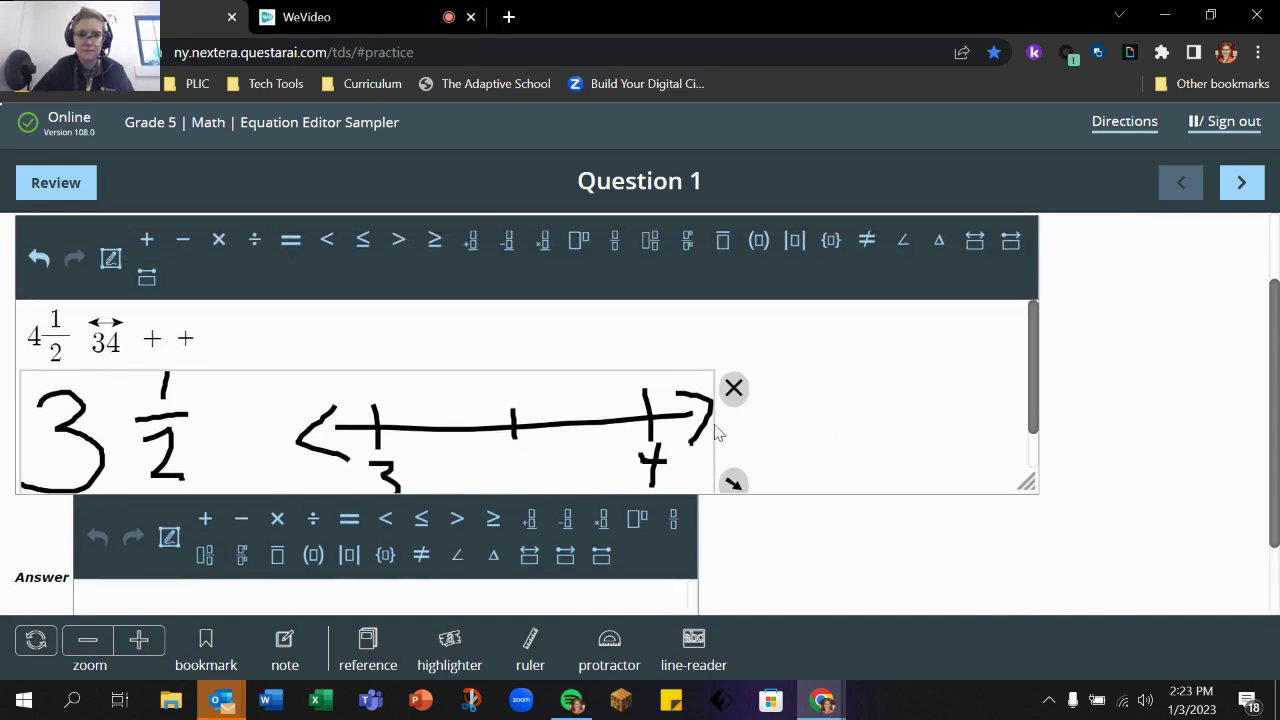
scroll(720, 440, down, 1)
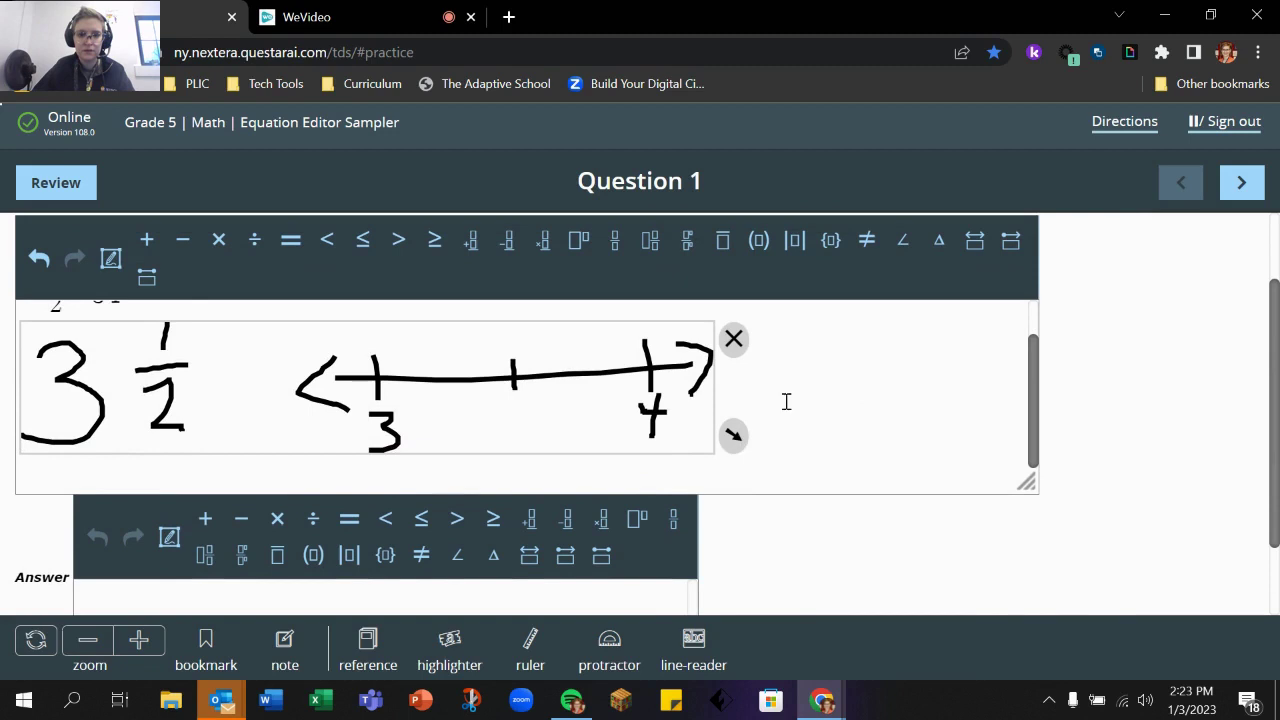
click(734, 339)
scroll(1202, 412, down, 1)
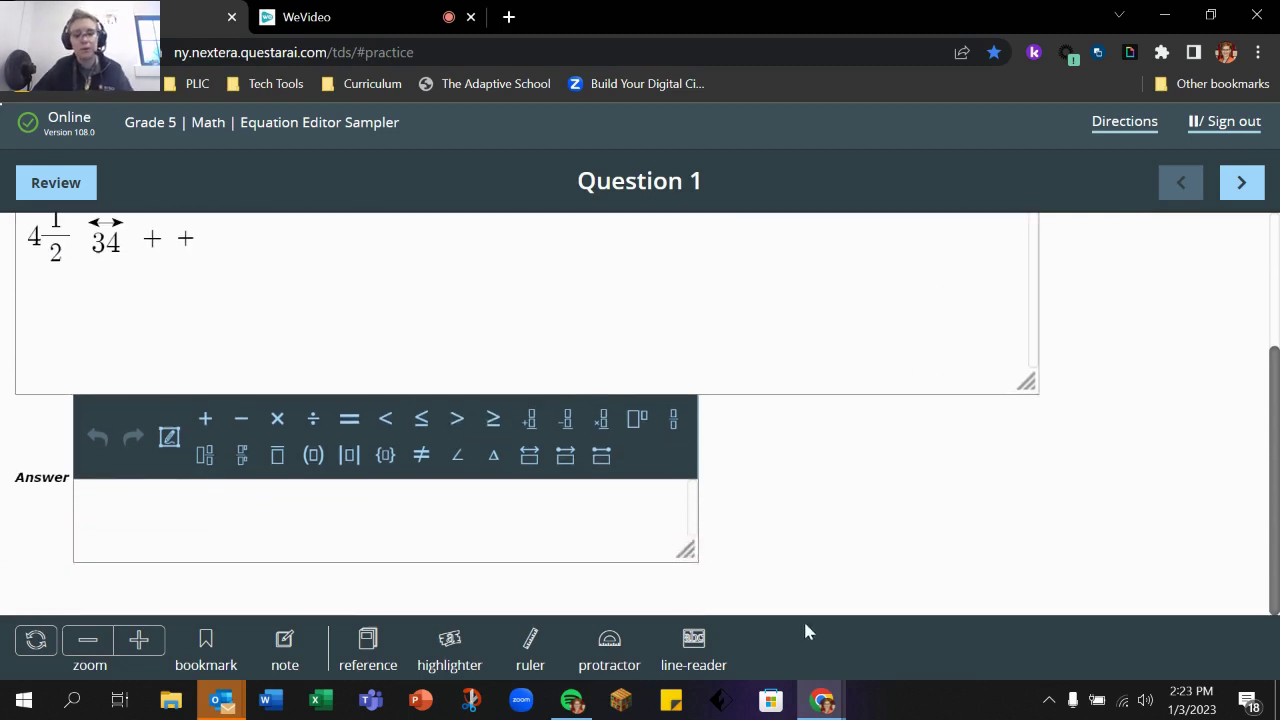
scroll(843, 458, up, 2)
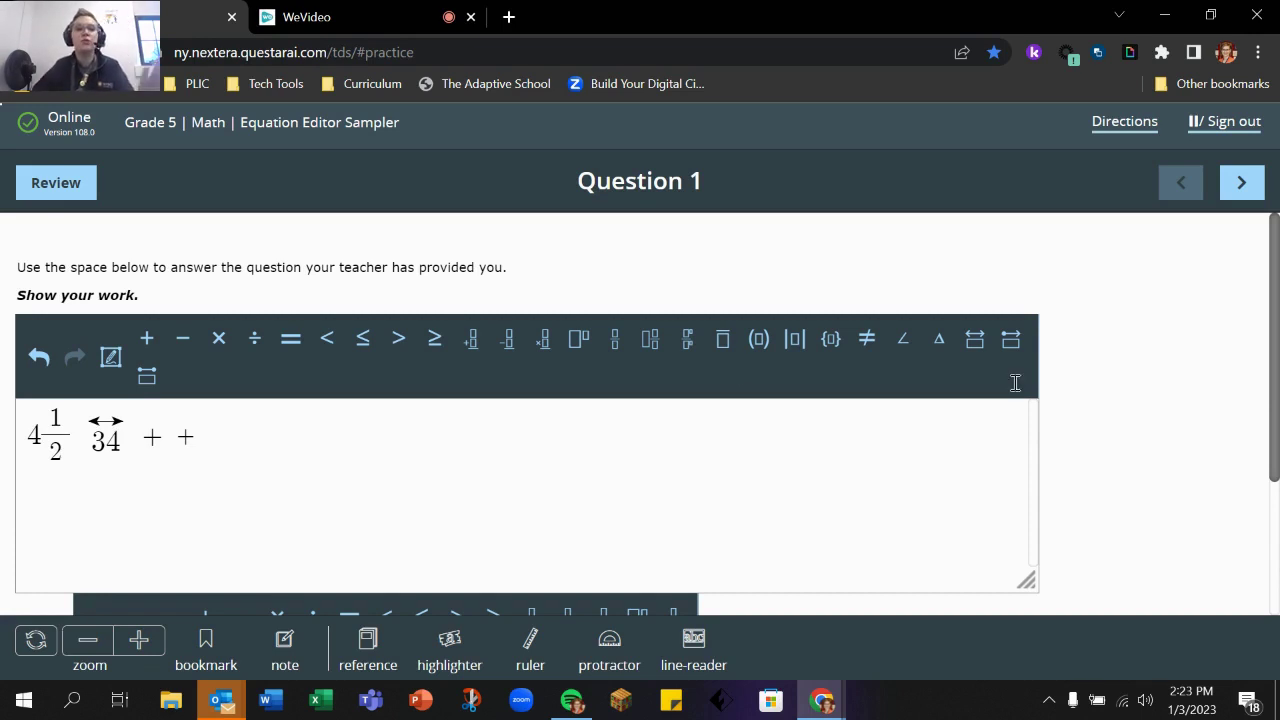
Step: Check the test review for answered, unanswered and bookmarked questions, and return to question 1
click(52, 192)
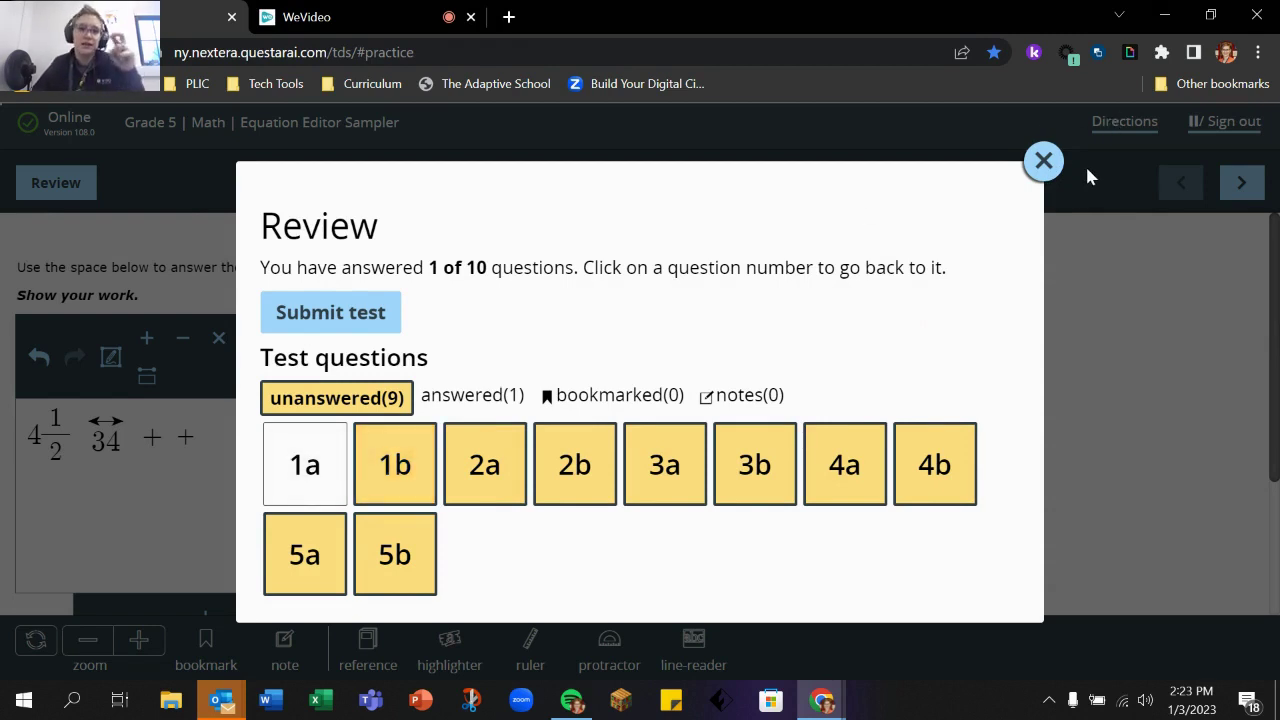
click(1045, 160)
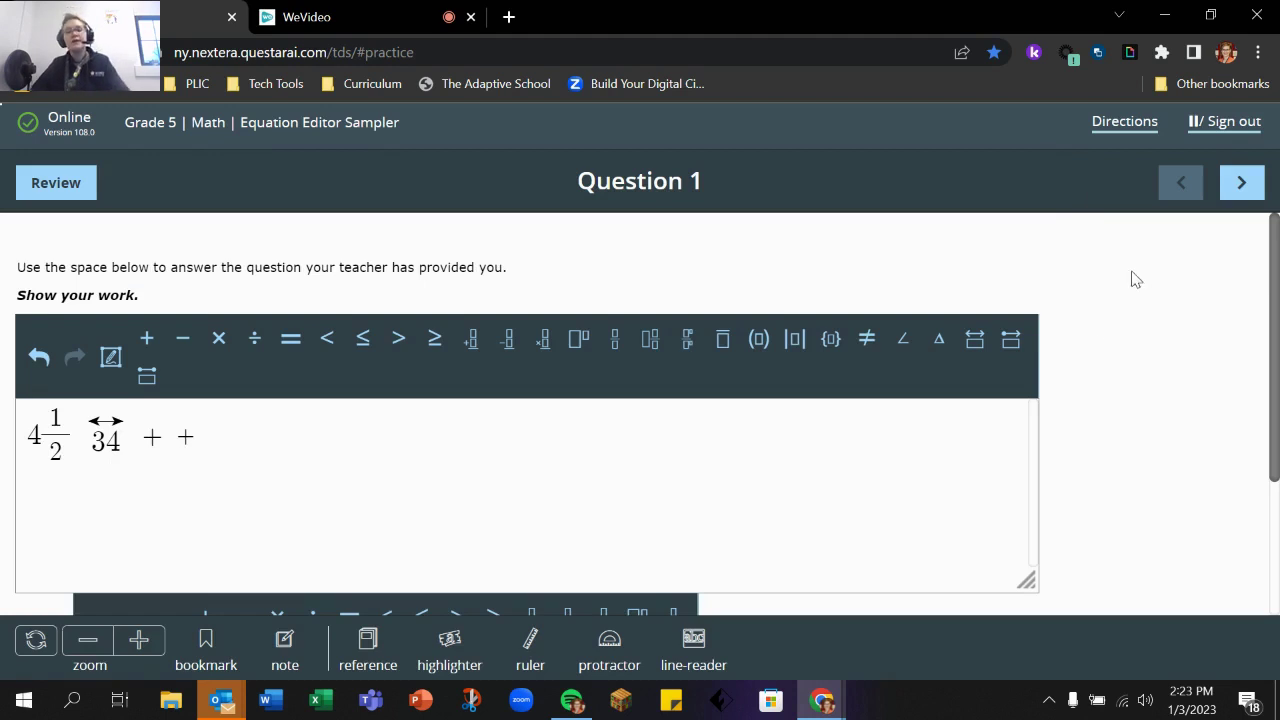
scroll(1136, 280, down, 1)
Step: Pause the Equation Editor Sampler and sign out to the Question Sampler home page
click(1208, 125)
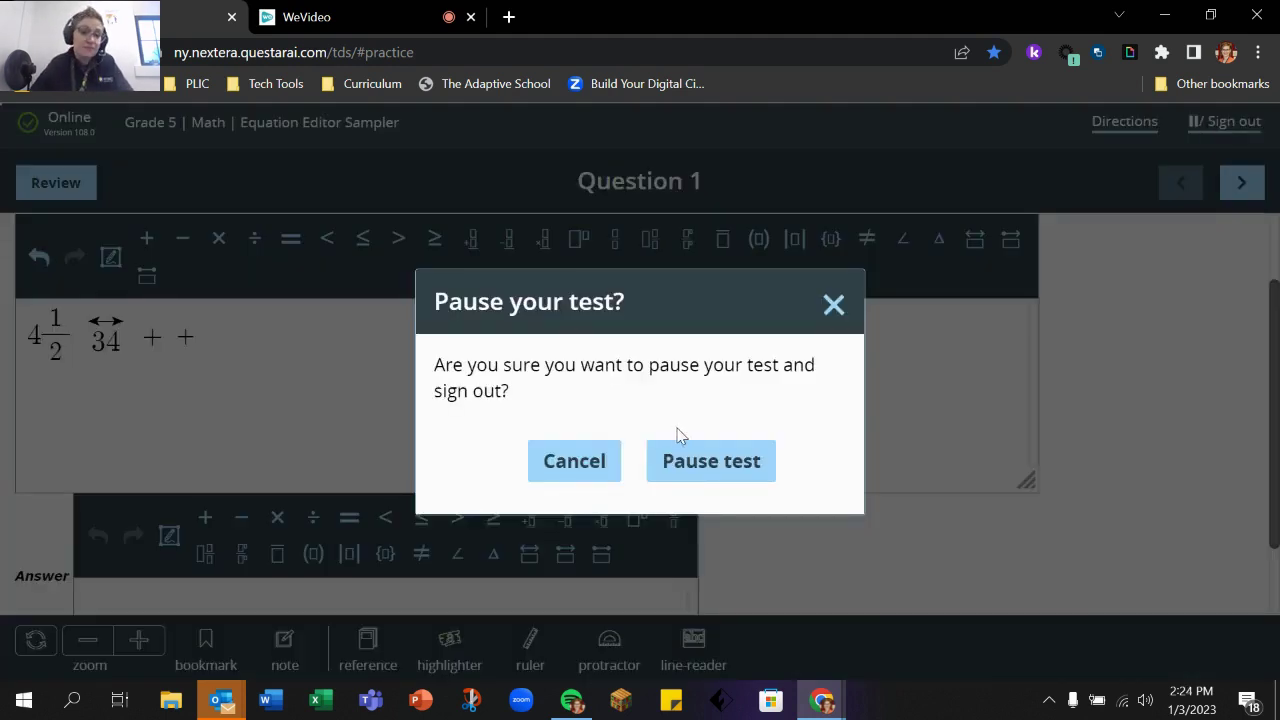
click(754, 472)
scroll(240, 540, up, 4)
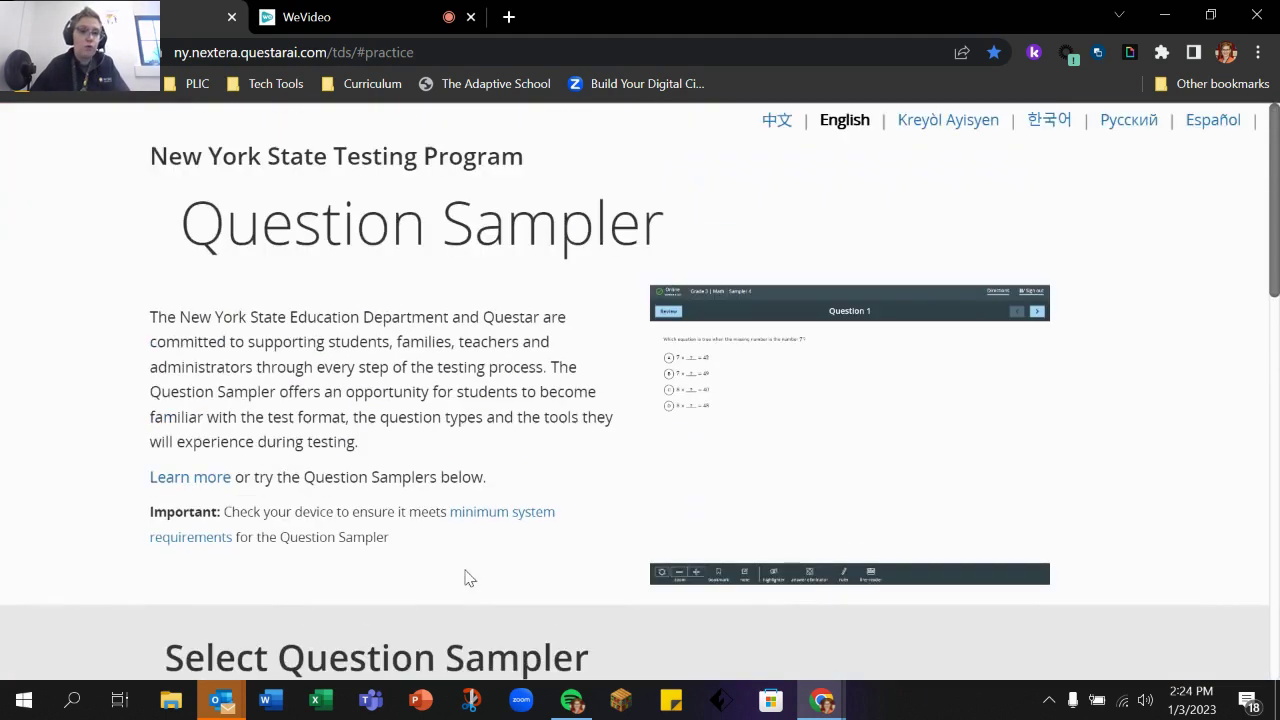
Step: Choose ELA as the subject for a new question sampler
scroll(467, 578, down, 2)
click(290, 560)
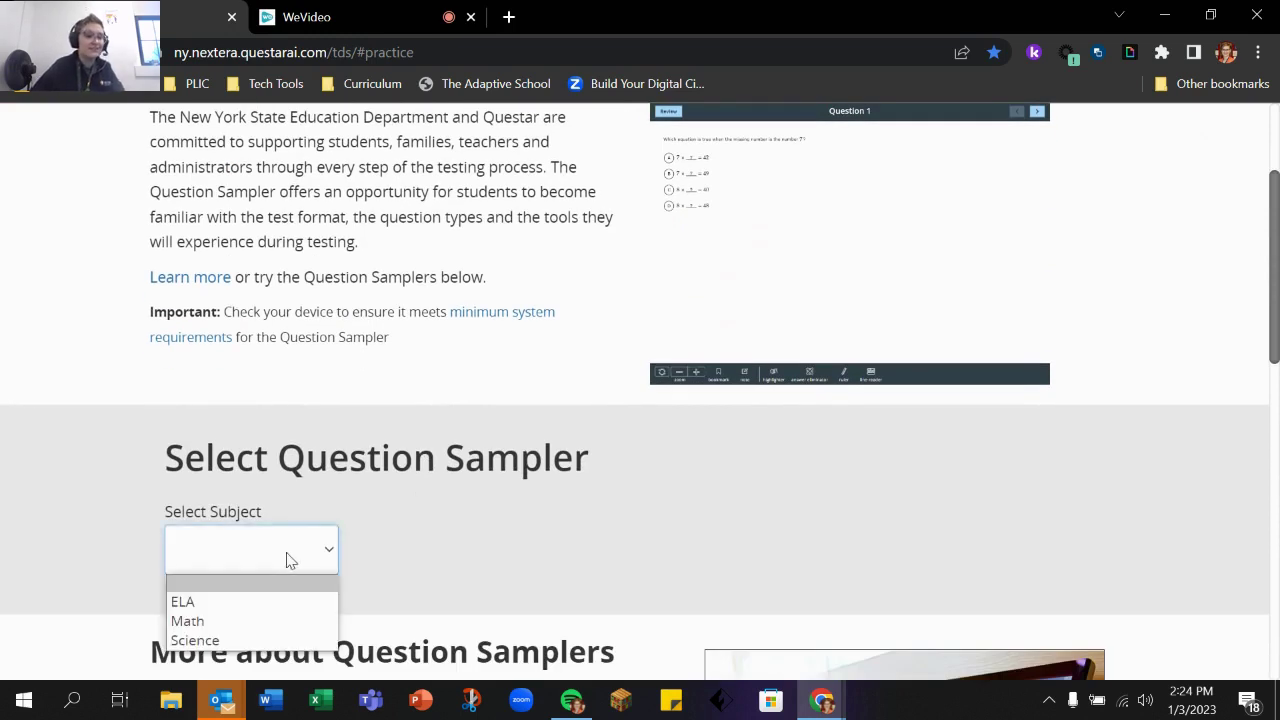
click(305, 600)
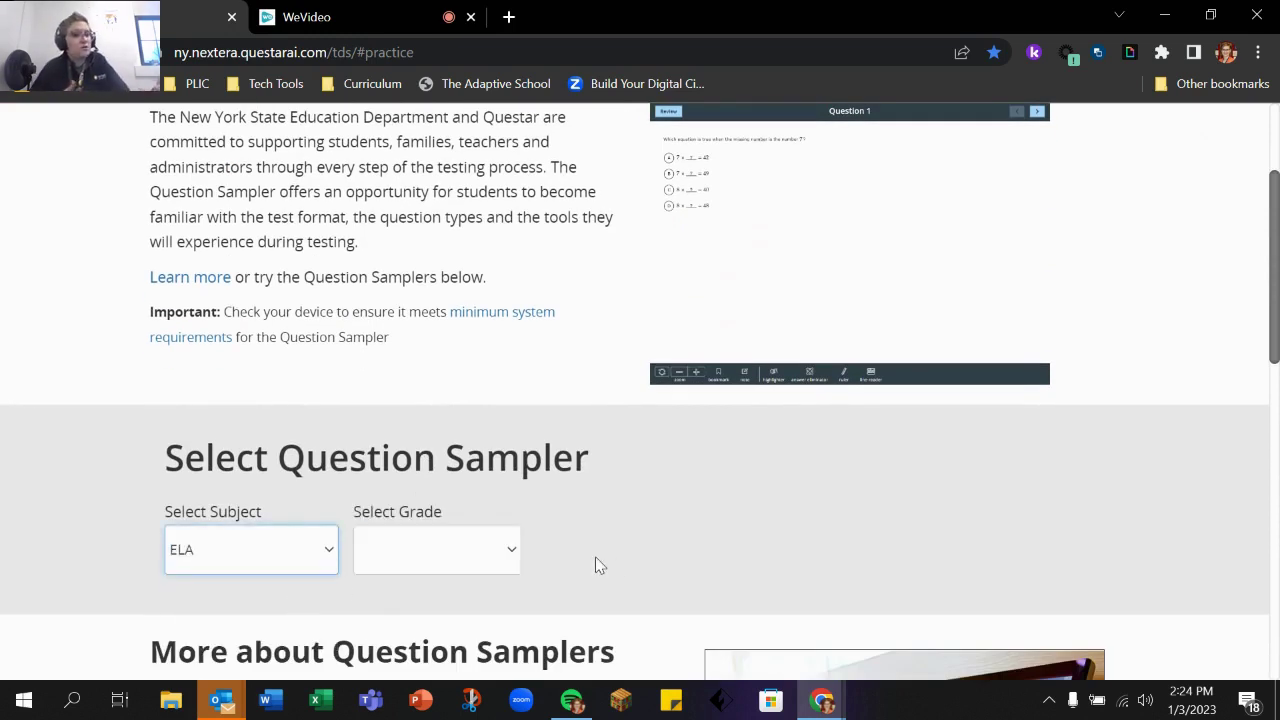